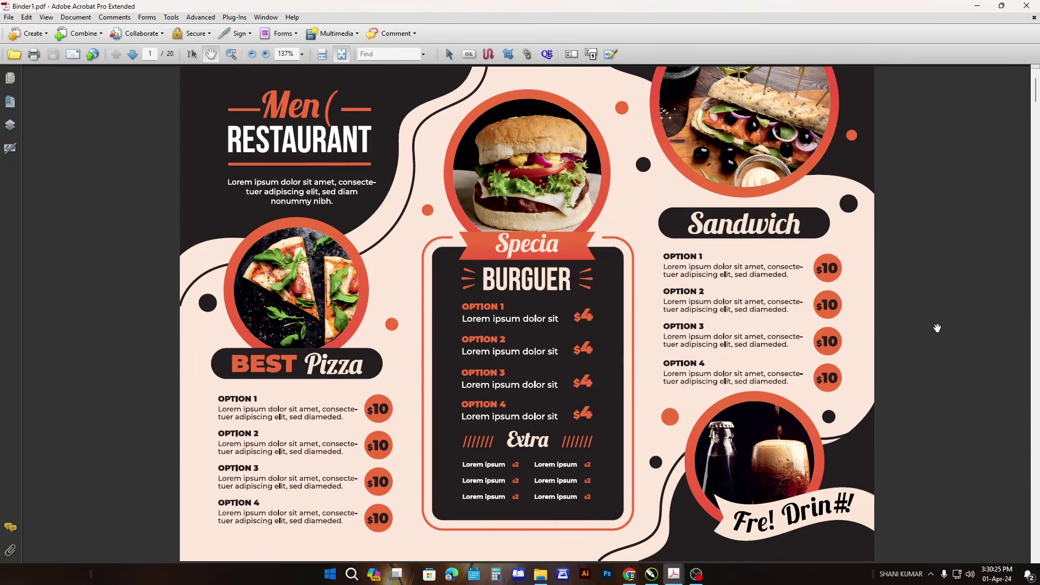
Step: Scroll through pages 1–20 of Binder1.pdf to review every menu template
scroll(937, 328, down, 3)
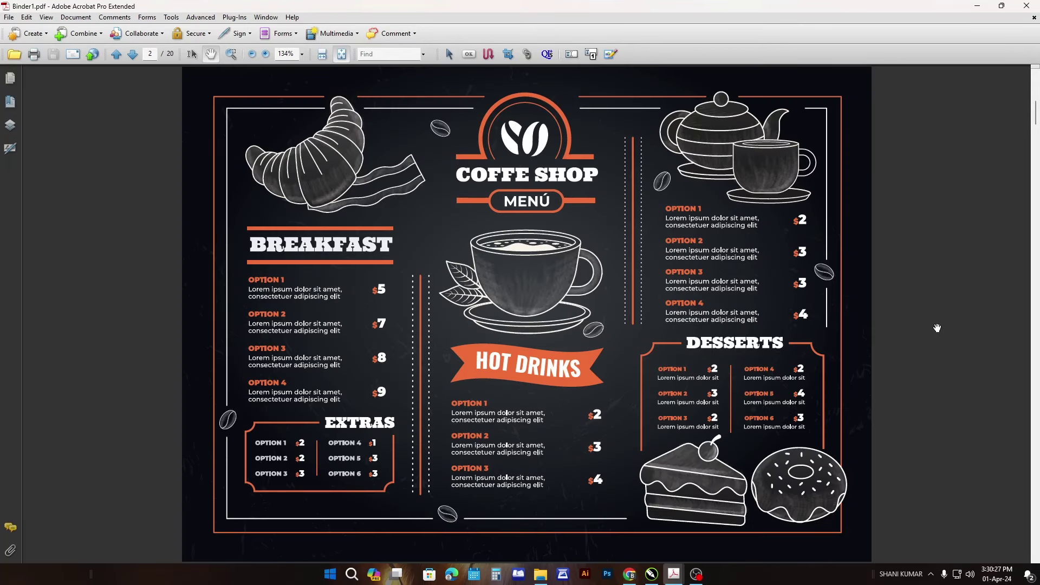
scroll(937, 328, down, 3)
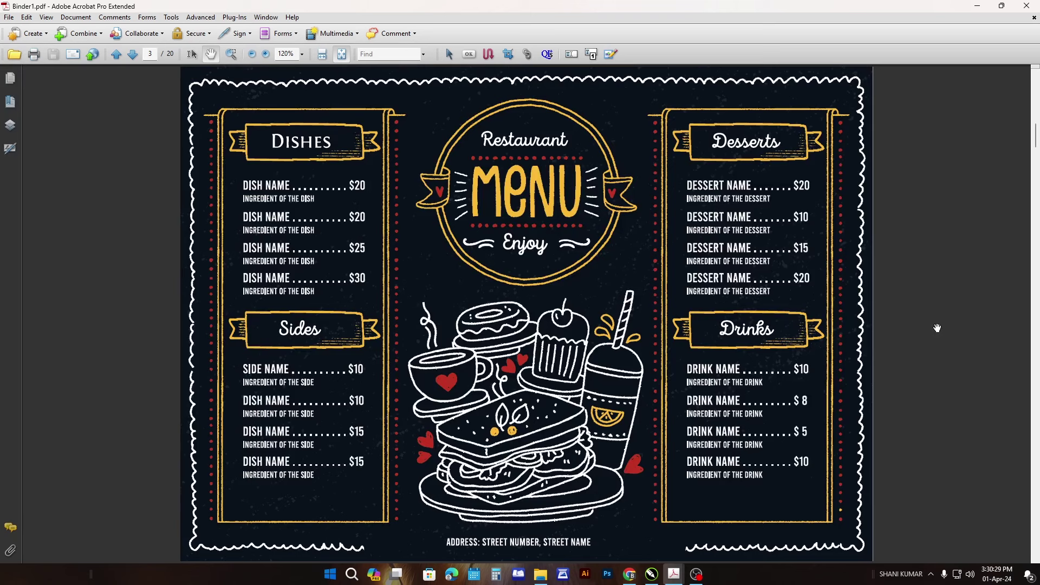
scroll(937, 327, down, 3)
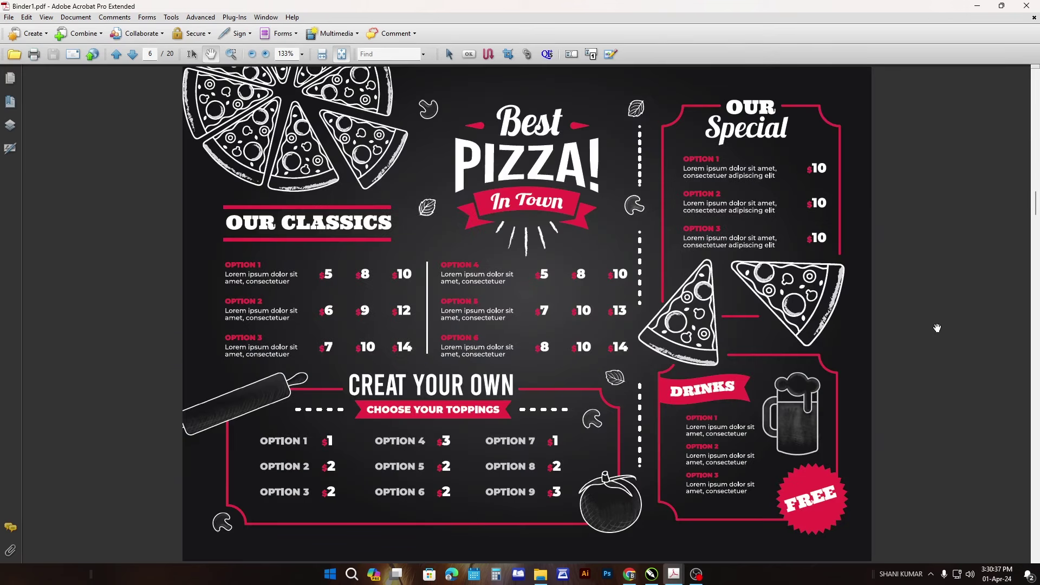
scroll(937, 327, down, 3)
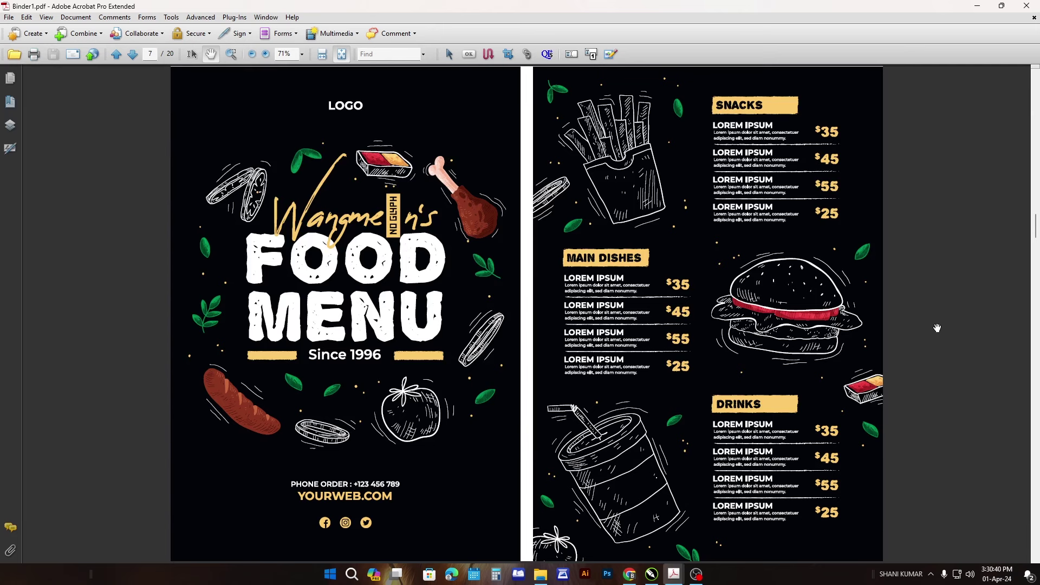
scroll(937, 328, down, 3)
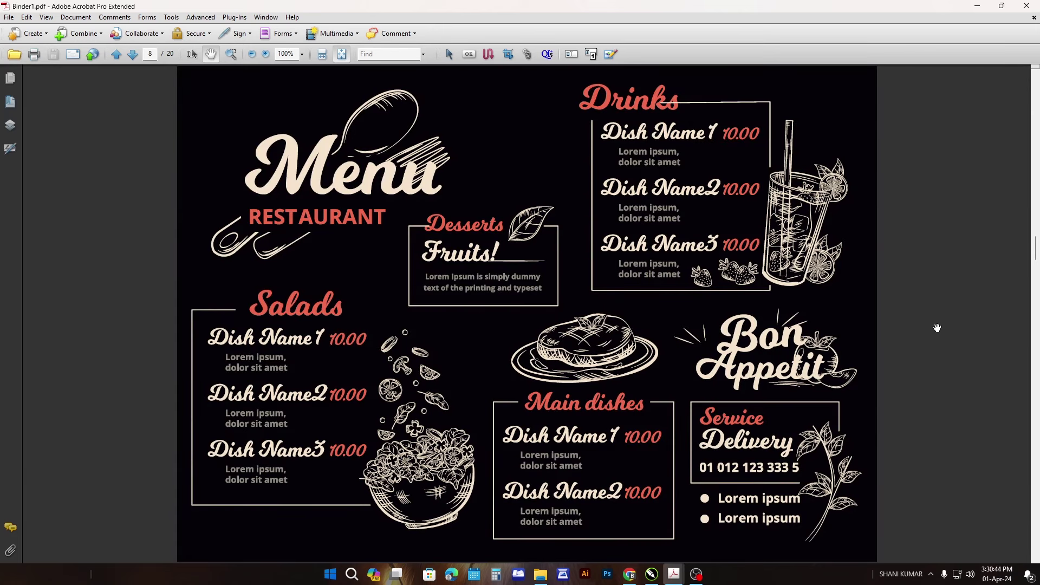
scroll(937, 328, down, 3)
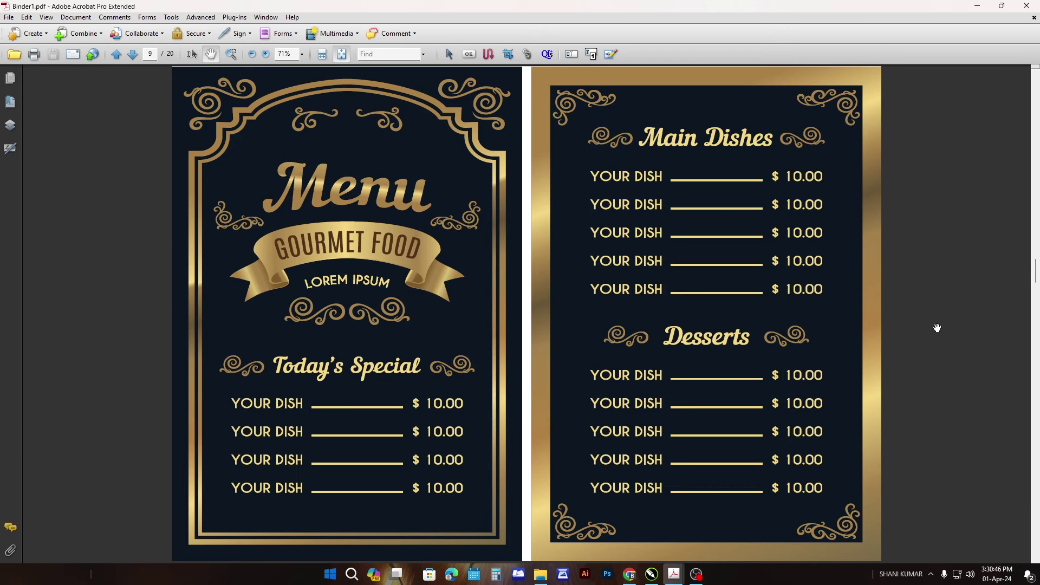
scroll(937, 328, down, 3)
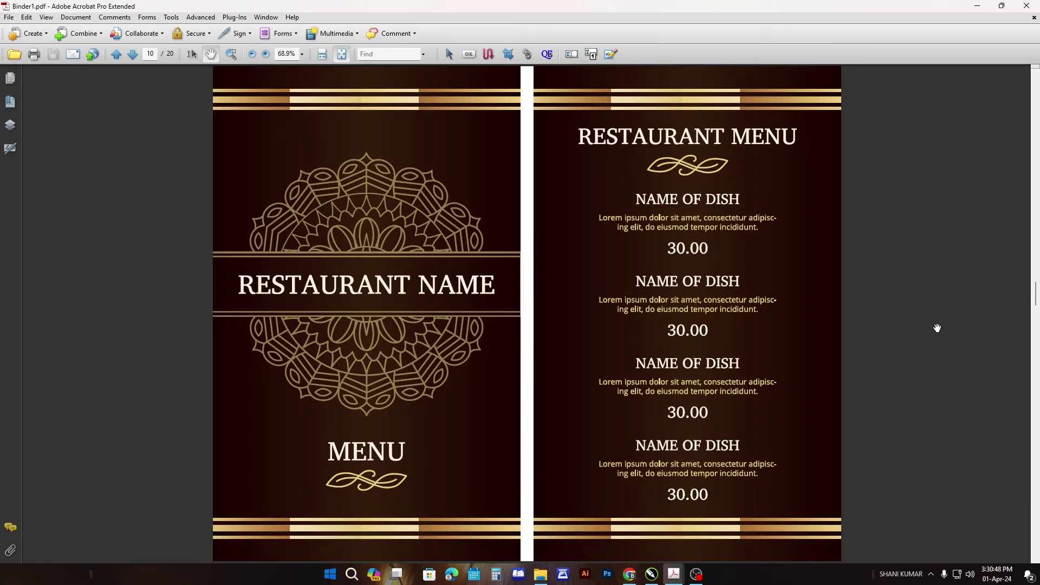
scroll(937, 327, down, 3)
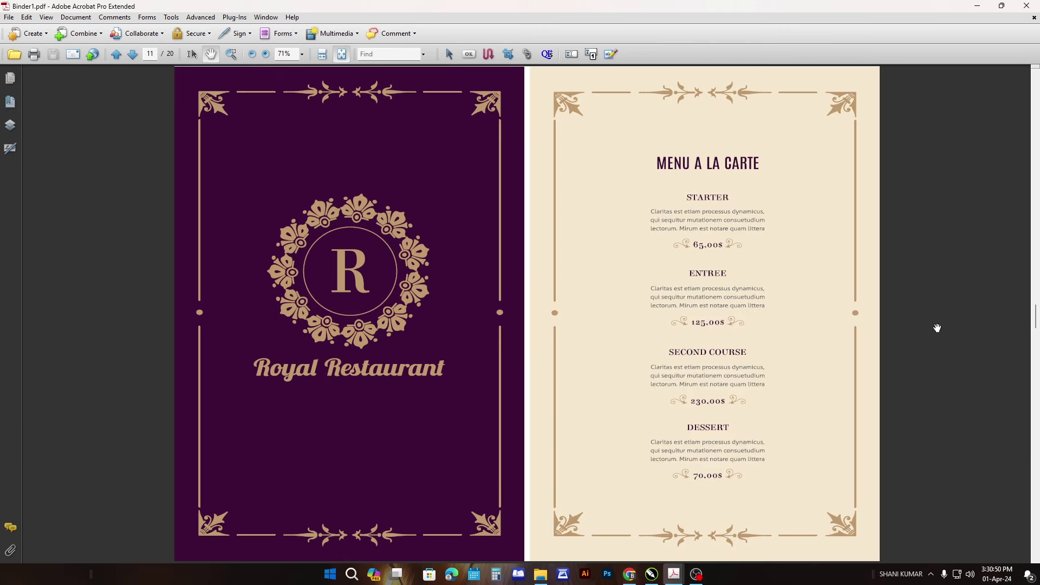
scroll(937, 328, down, 3)
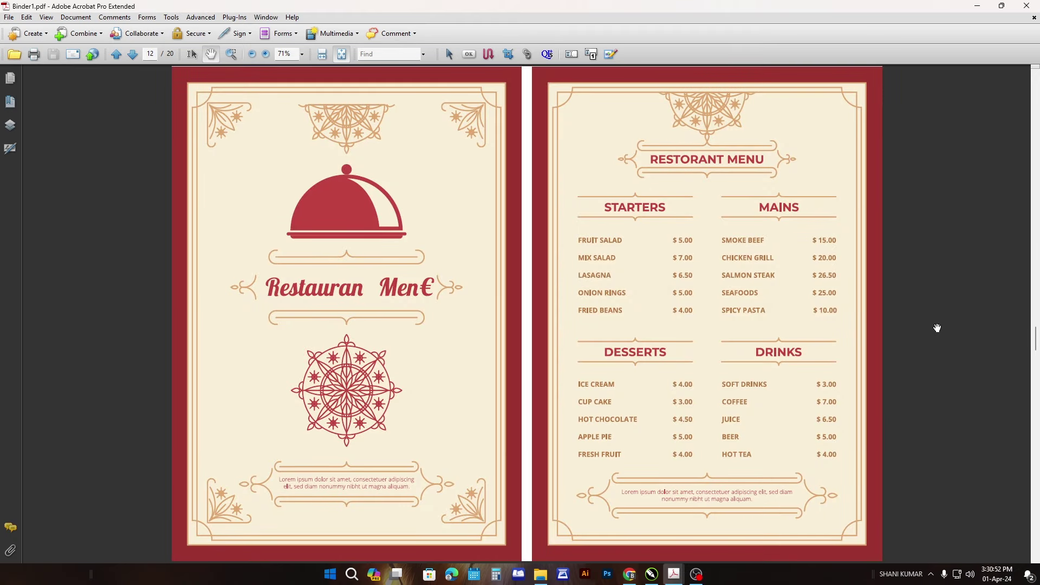
scroll(937, 328, down, 3)
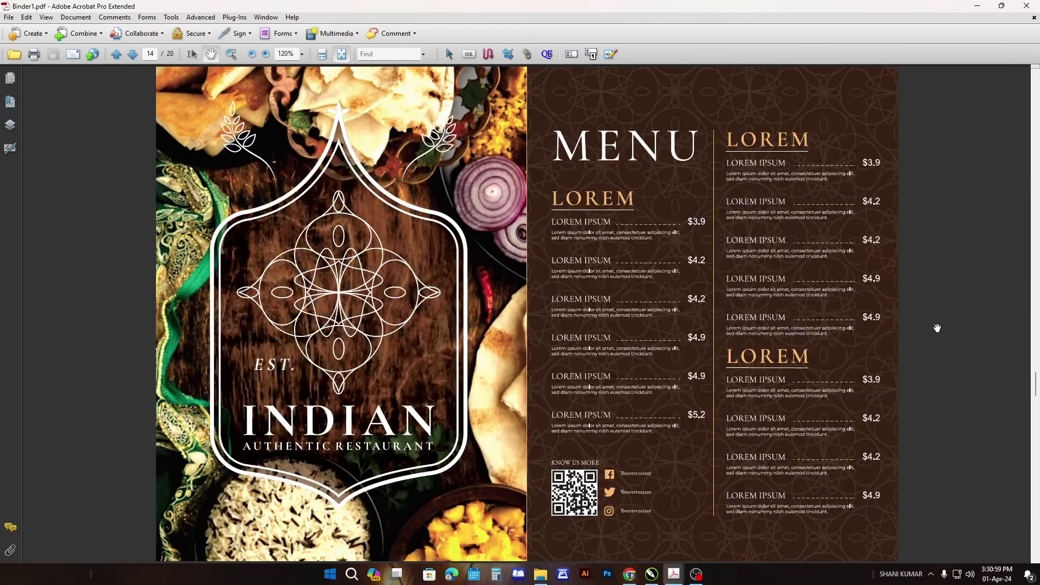
scroll(937, 328, down, 3)
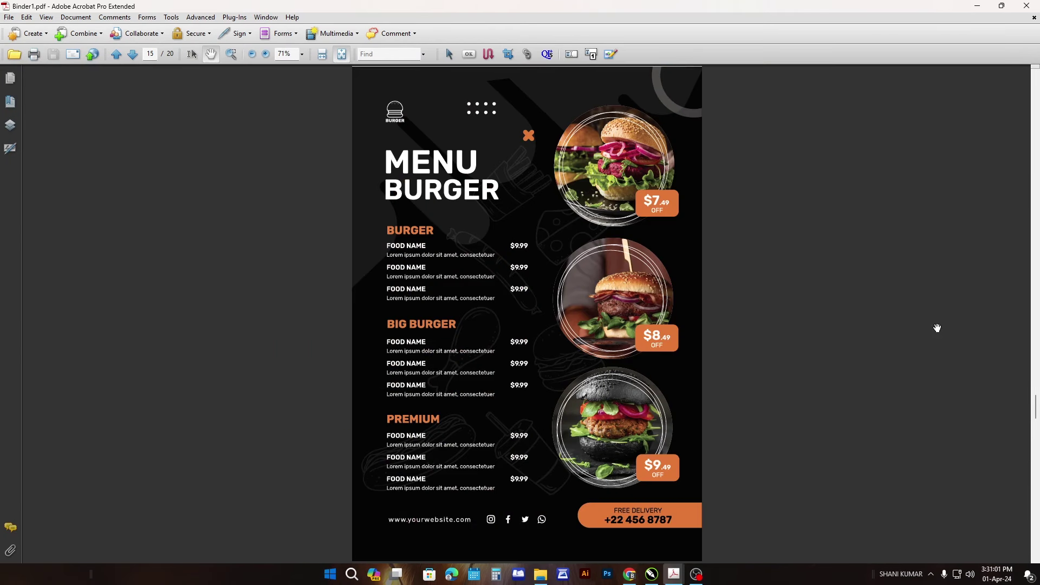
scroll(937, 328, down, 3)
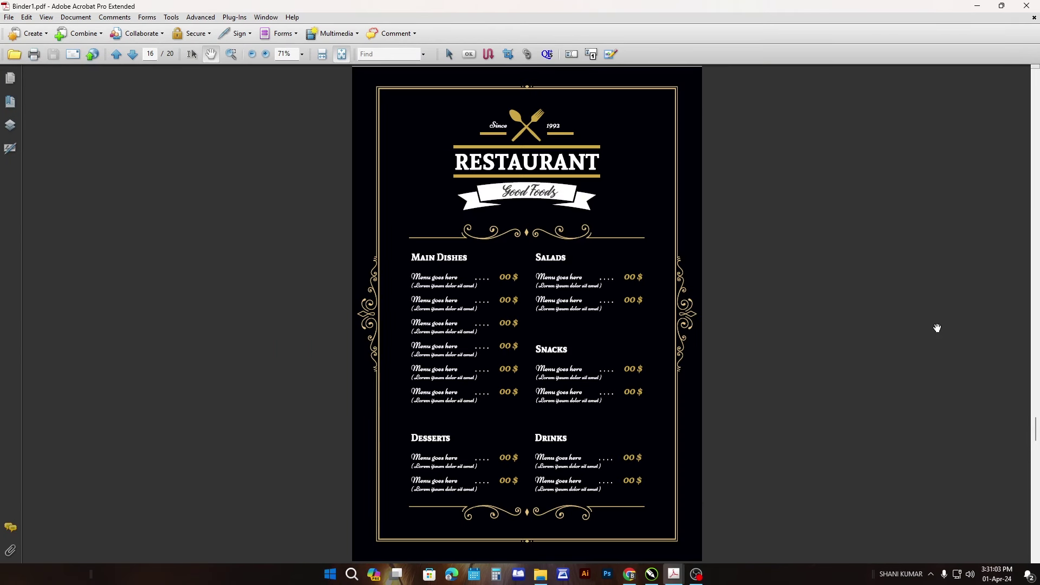
scroll(936, 328, down, 3)
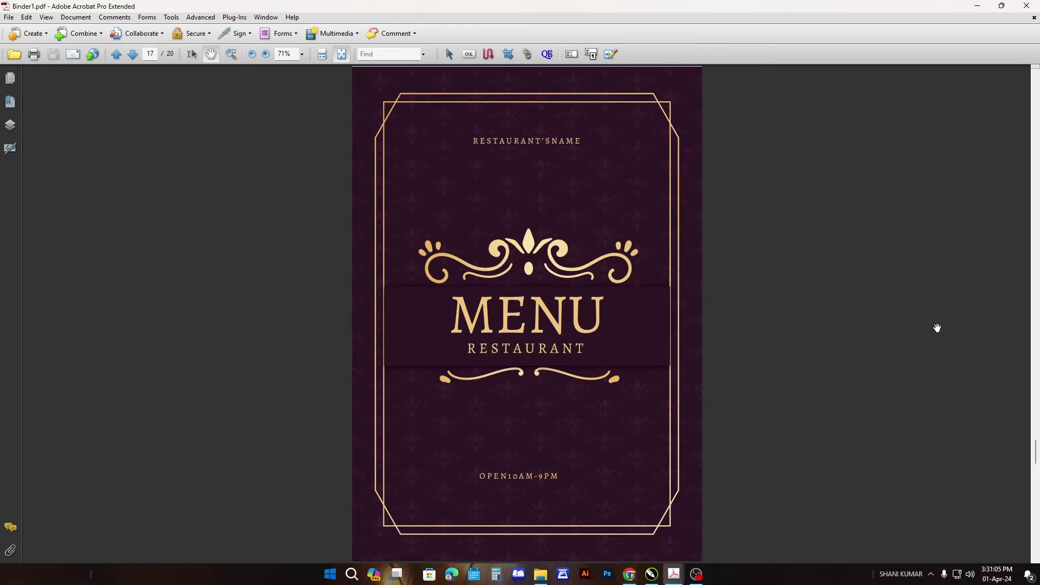
scroll(936, 328, down, 3)
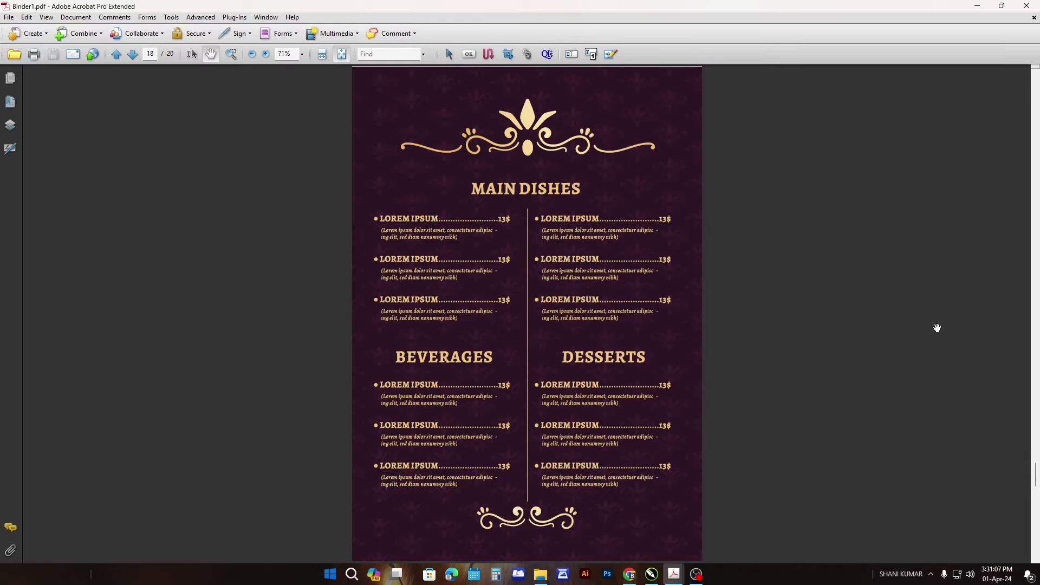
scroll(937, 327, down, 3)
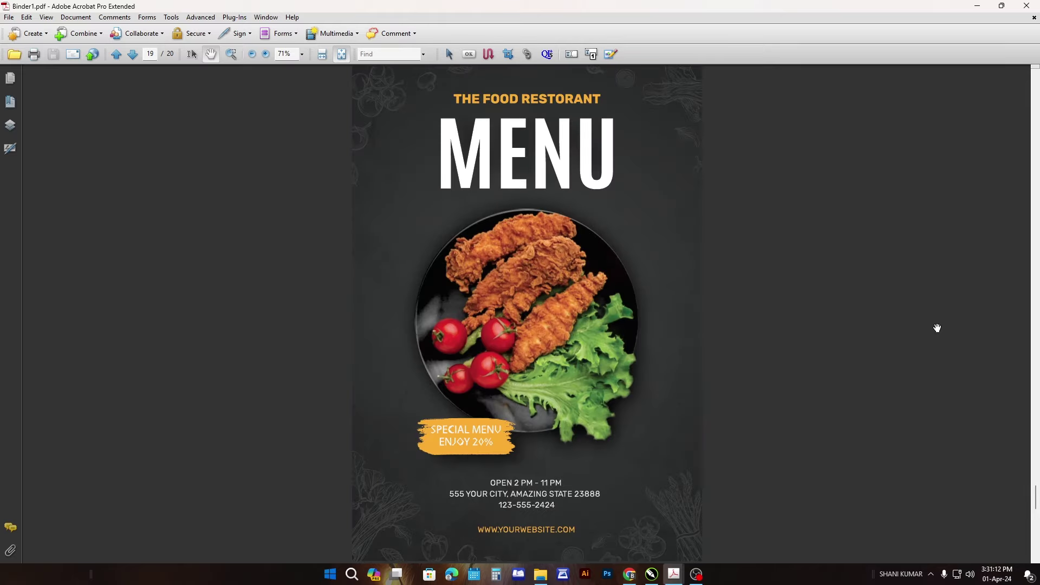
scroll(937, 328, down, 3)
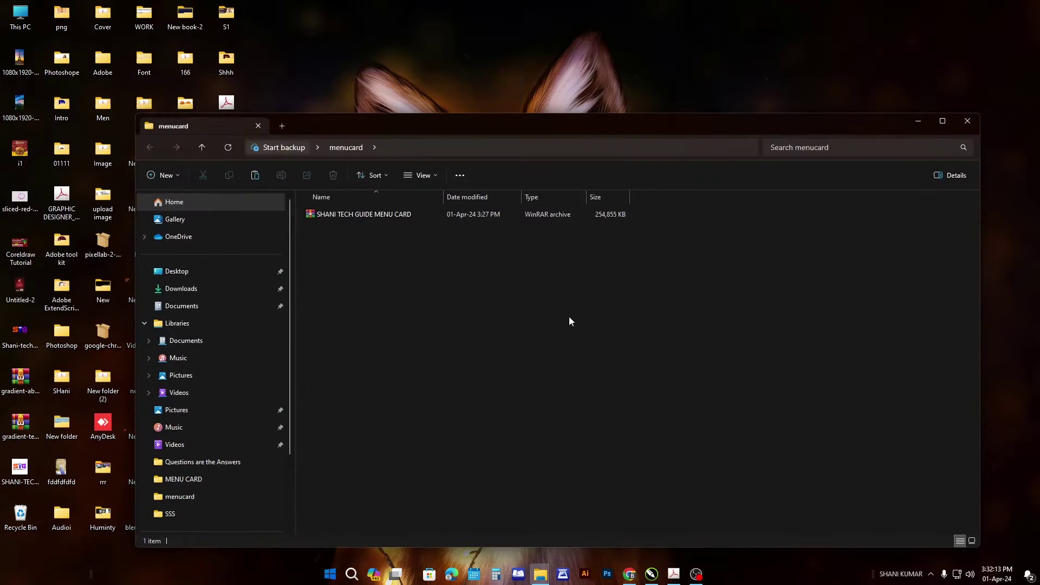
Step: Extract the menu card .rar with WinRAR's Extract to folder option, entering the archive password
click(385, 216)
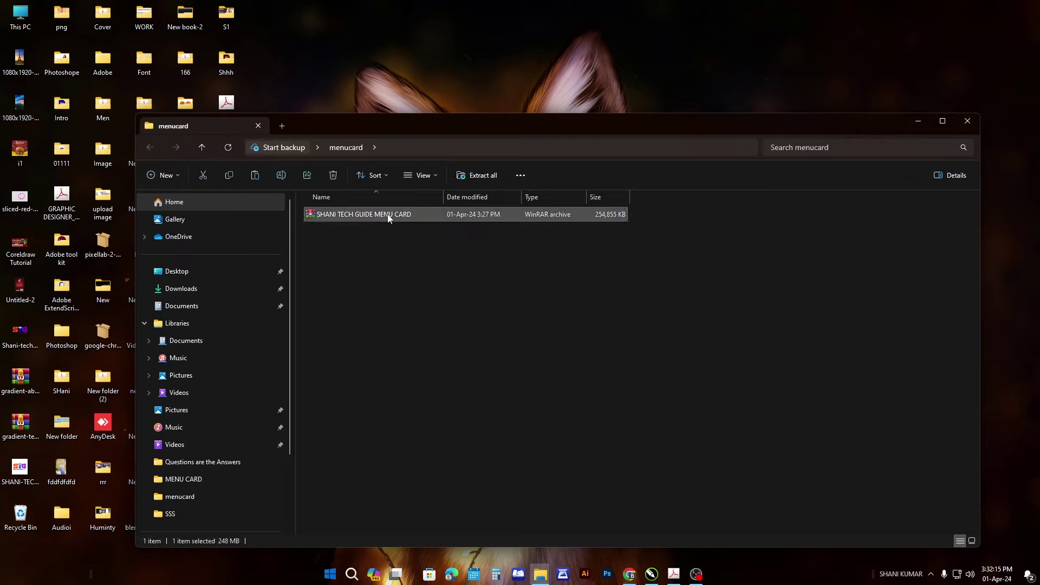
right_click(386, 214)
mouse_move(418, 235)
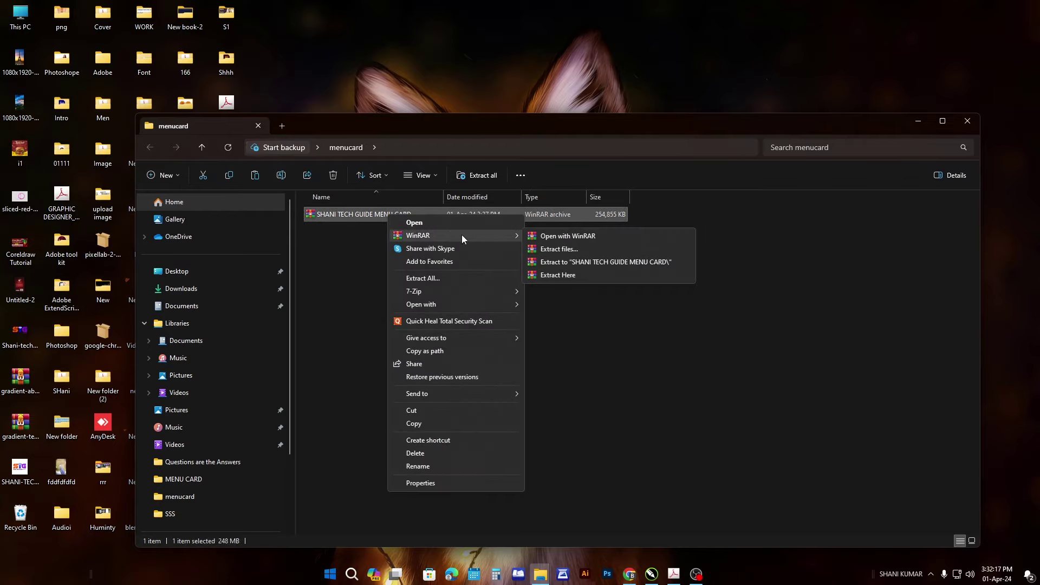
click(584, 262)
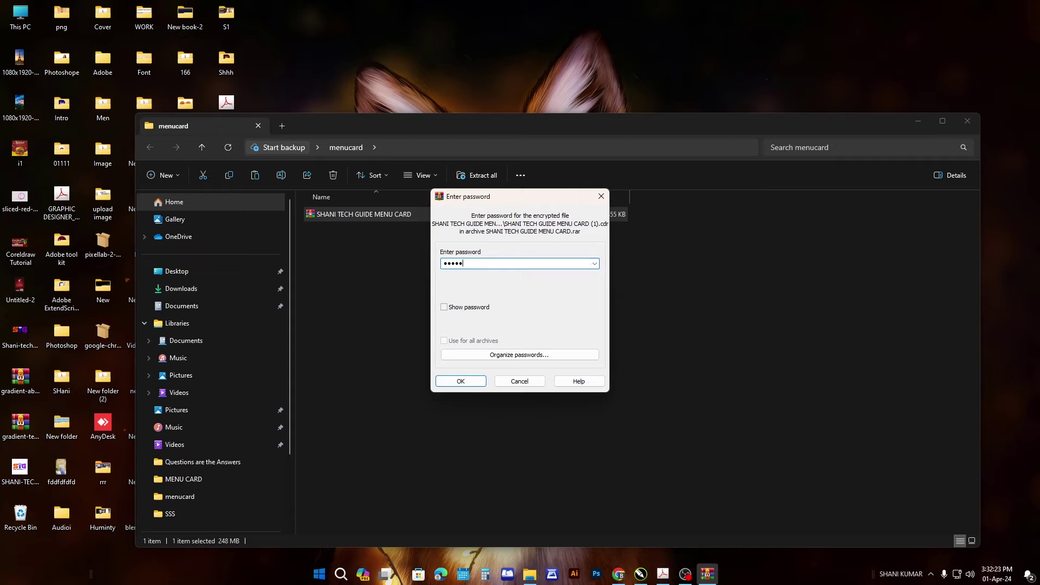
click(460, 383)
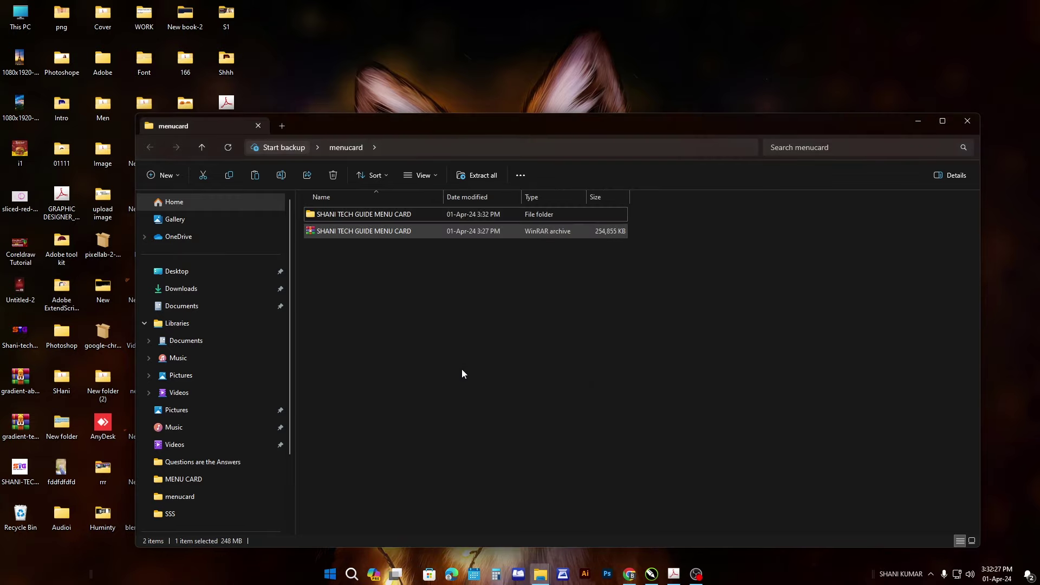
Step: Open the SHANI TECH GUIDE MENU CARD subfolder and show its 25 files as Extra large icons
double_click(366, 214)
double_click(372, 213)
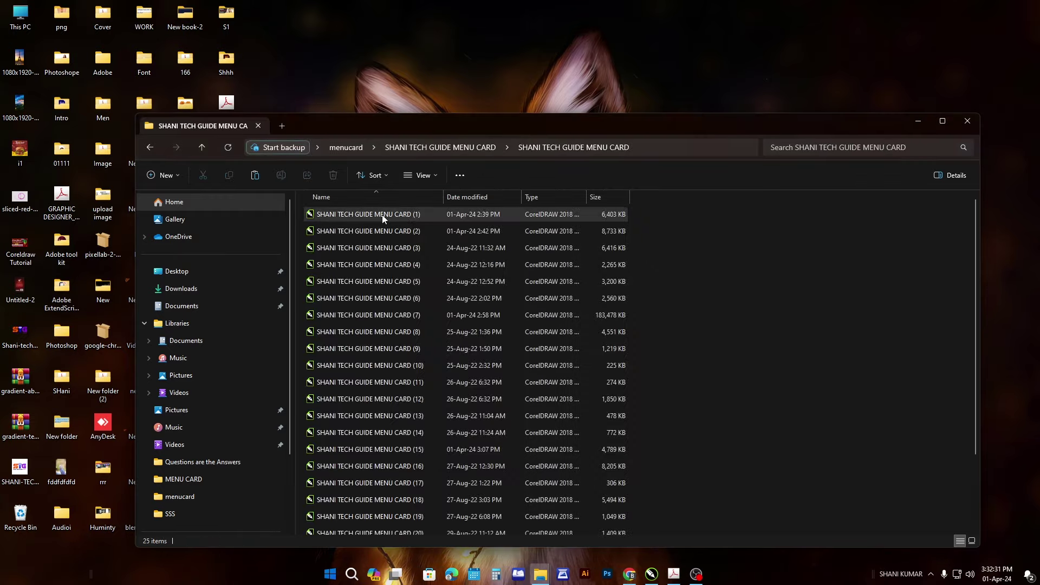
mouse_move(502, 123)
mouse_down()
mouse_move(448, 101)
mouse_move(411, 49)
mouse_up()
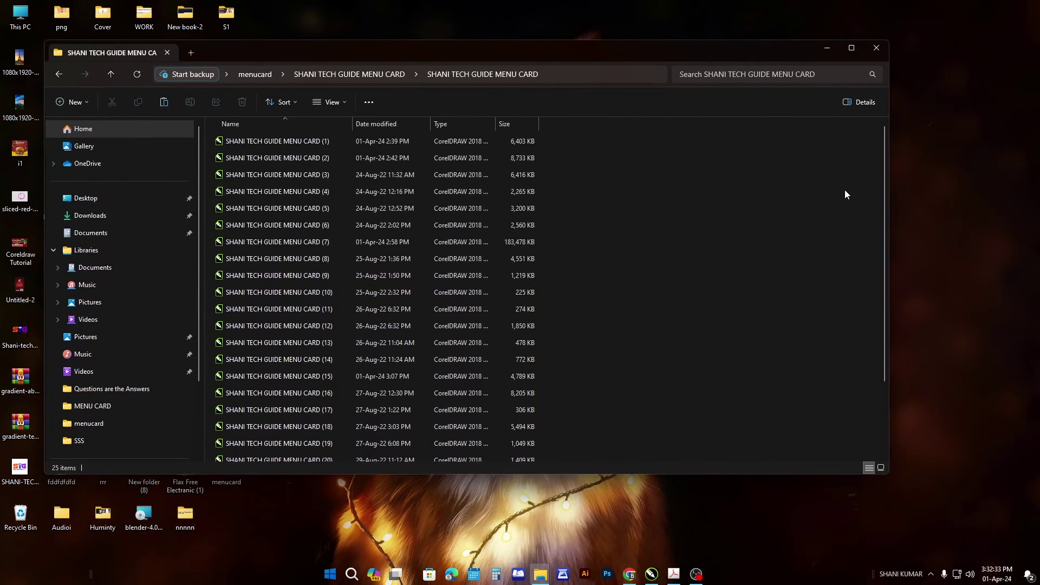
click(880, 467)
click(340, 104)
click(344, 127)
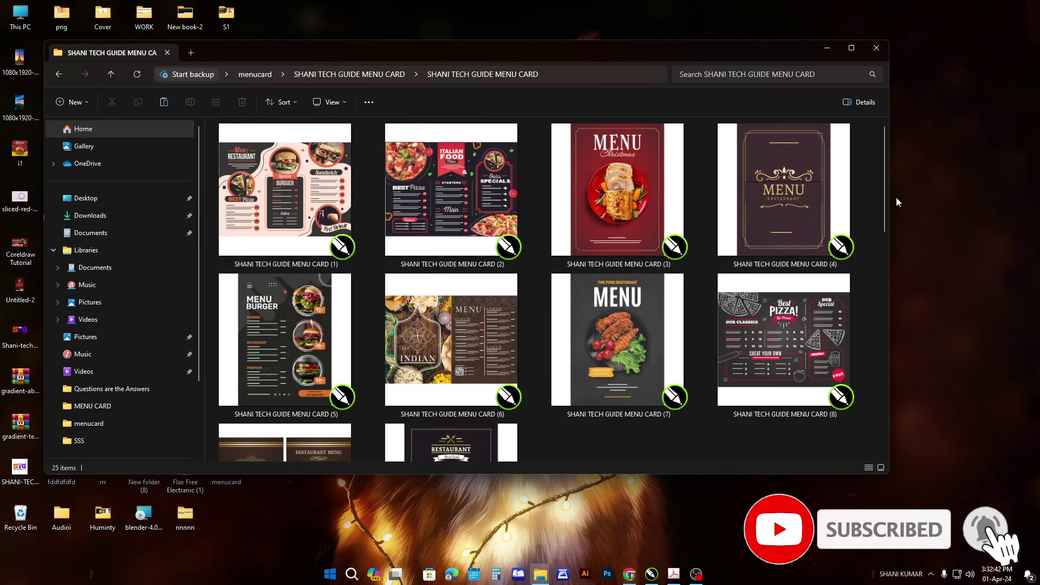
mouse_move(882, 170)
mouse_down()
mouse_move(879, 387)
mouse_move(879, 165)
mouse_up()
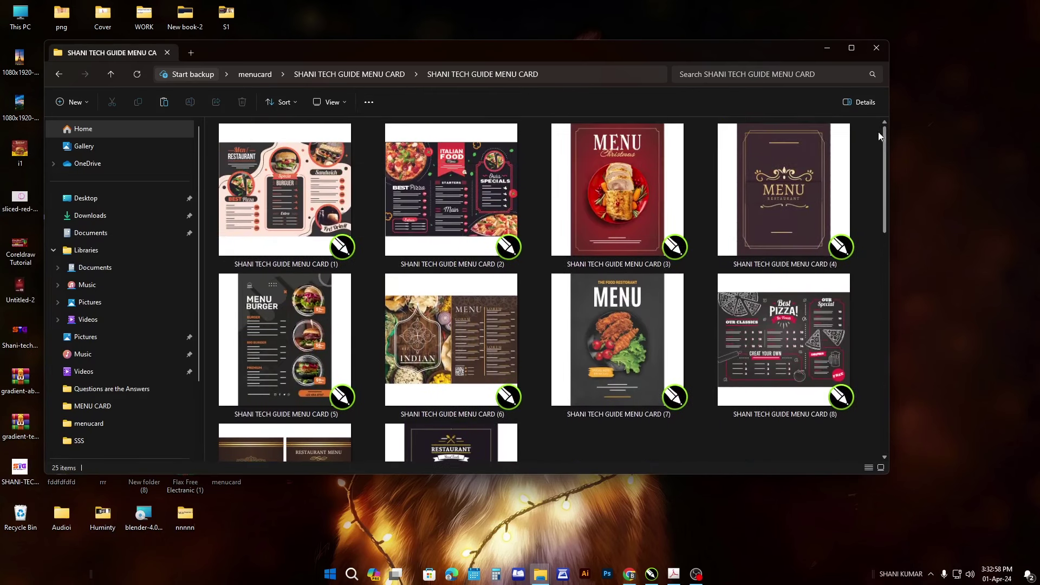
Step: Open SHANI TECH GUIDE MENU CARD (1).cdr from the extracted folder in CorelDRAW
click(827, 49)
click(650, 574)
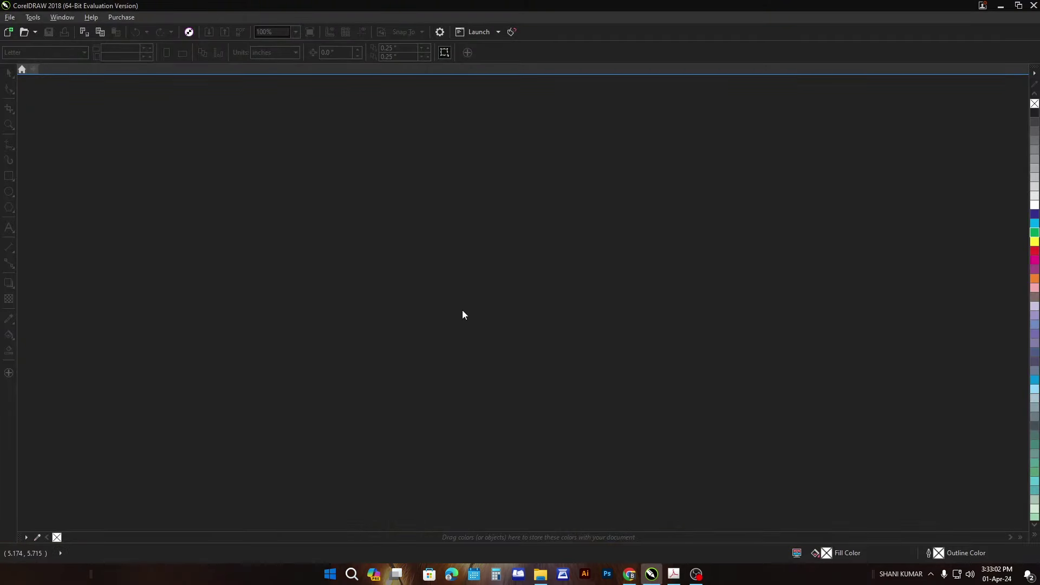
key(ctrl+o)
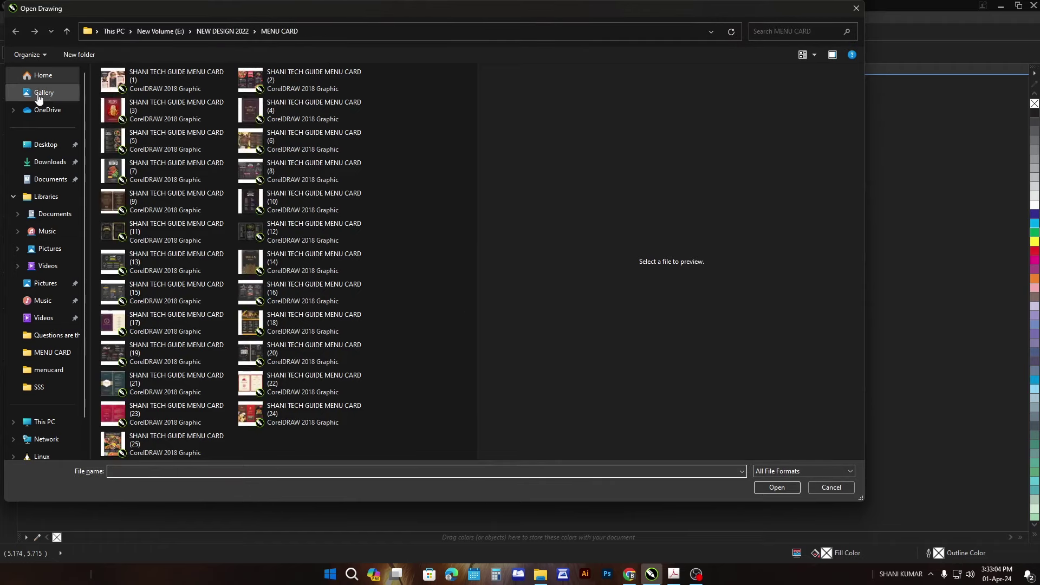
click(801, 55)
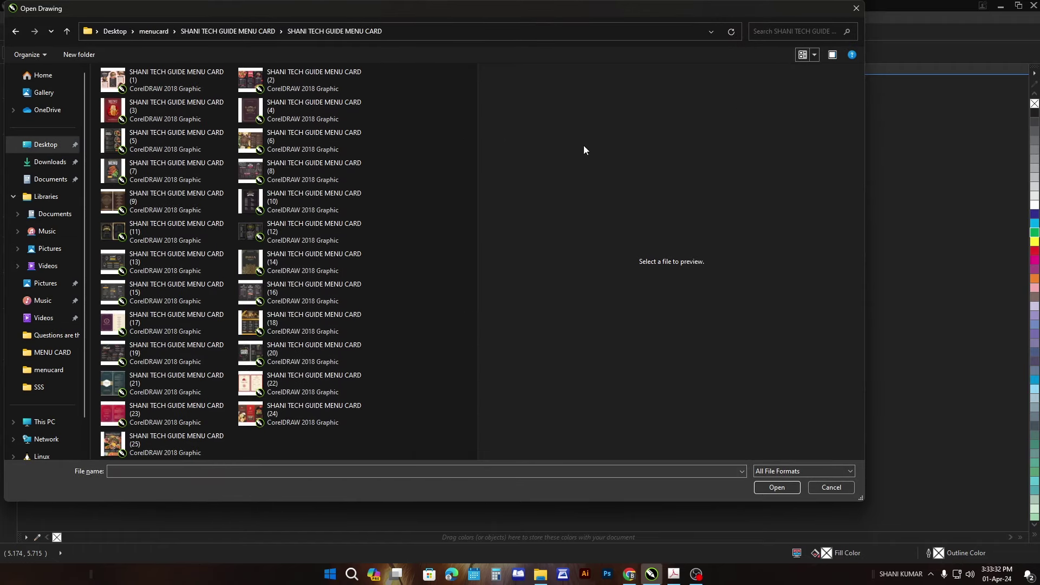
drag(478, 216, 805, 236)
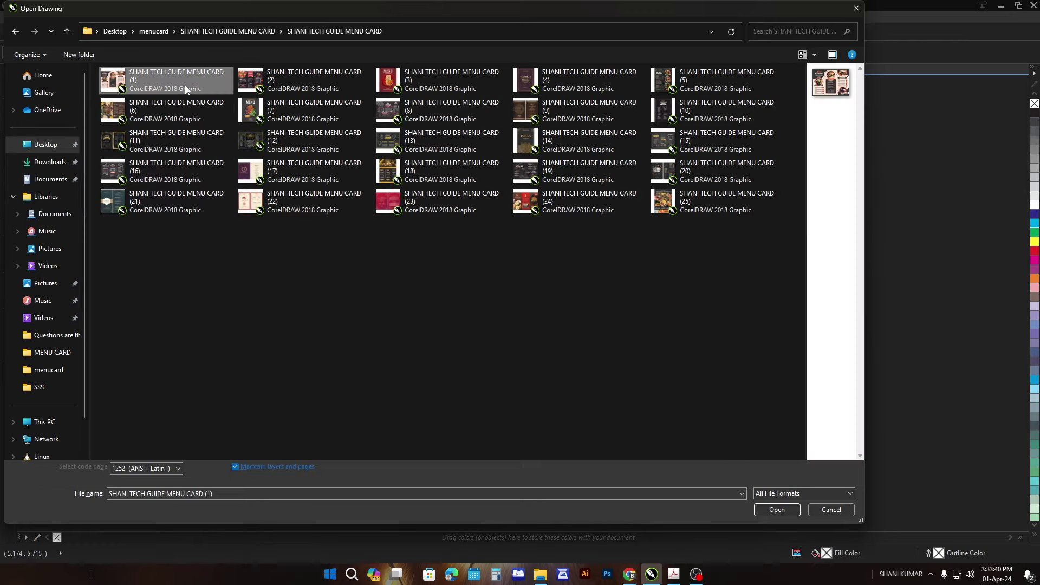
click(185, 86)
click(776, 509)
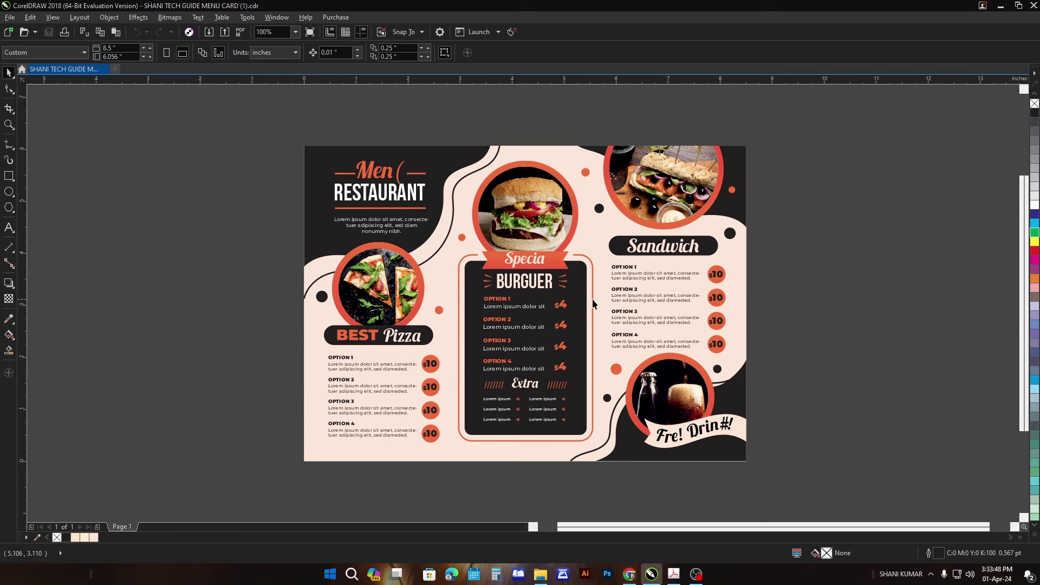
Step: Try renaming the RESTAURANT heading to 'SHANI TECH GUIDE', then undo it back to RESTAURANT
scroll(675, 257, up, 2)
scroll(655, 267, down, 2)
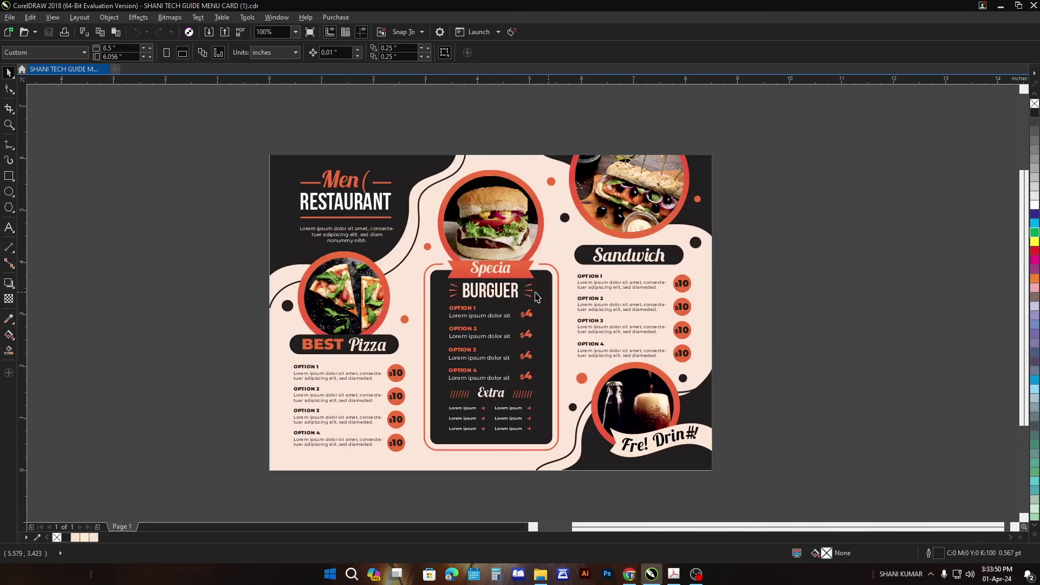
scroll(340, 192, up, 2)
click(361, 225)
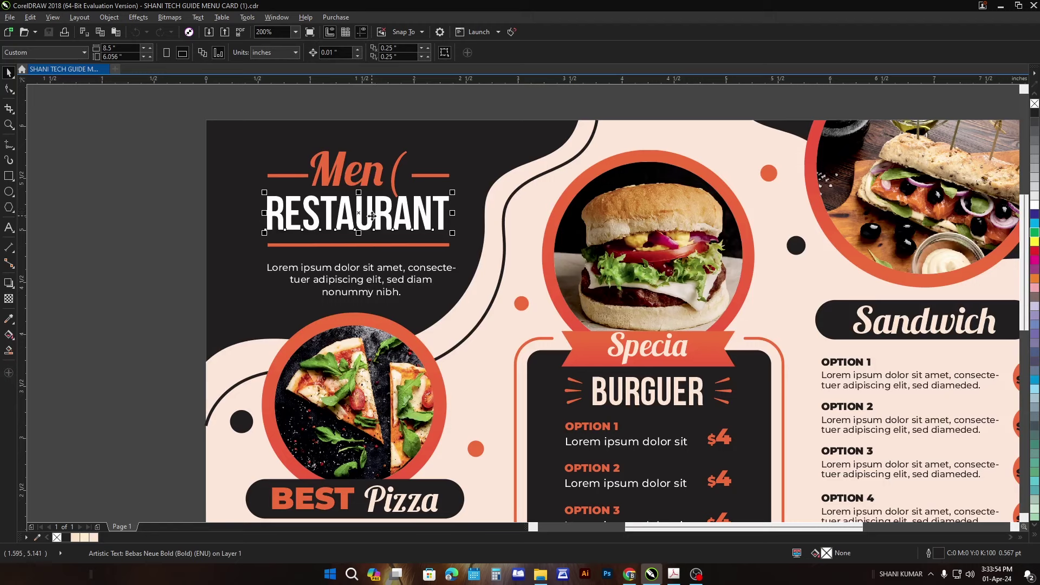
double_click(374, 220)
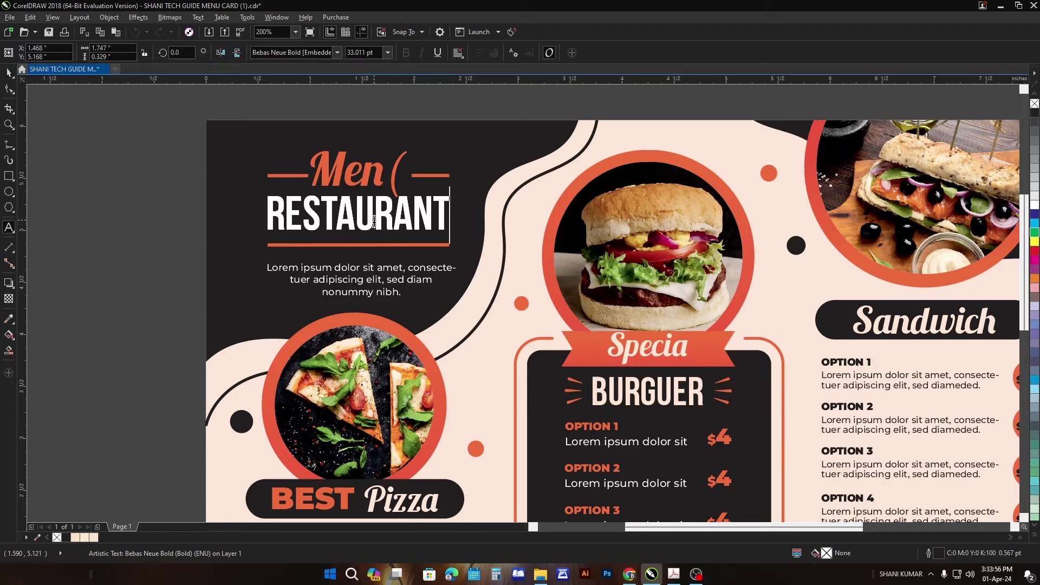
double_click(373, 221)
text(SH)
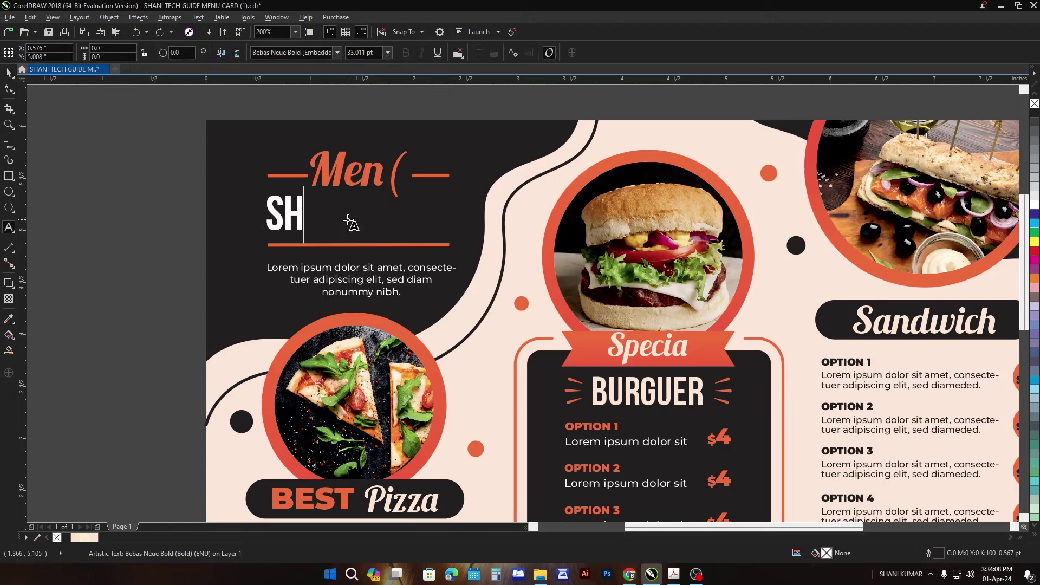
text(ANI TECH GUIDE)
key(ctrl+space)
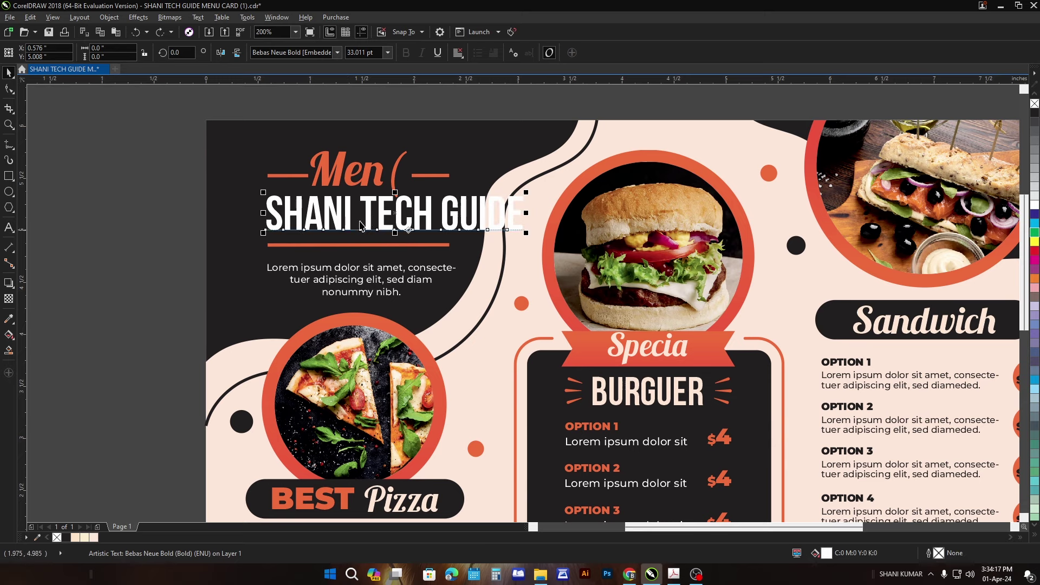
key(ctrl+z)
Step: Replace the stray bracket in 'Men(' with 'u' and fill the title yellow
click(195, 204)
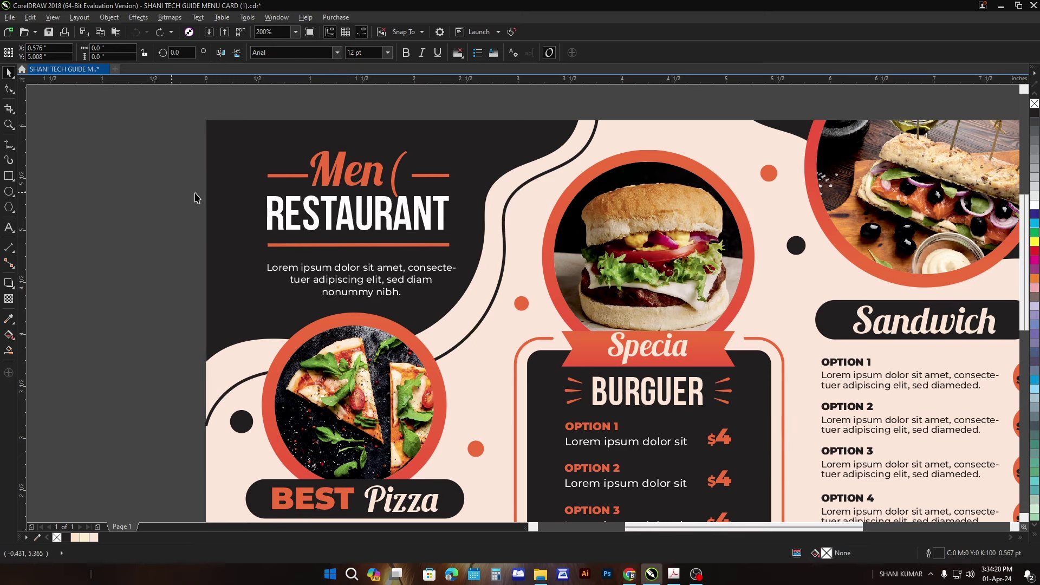
scroll(347, 176, up, 2)
click(347, 175)
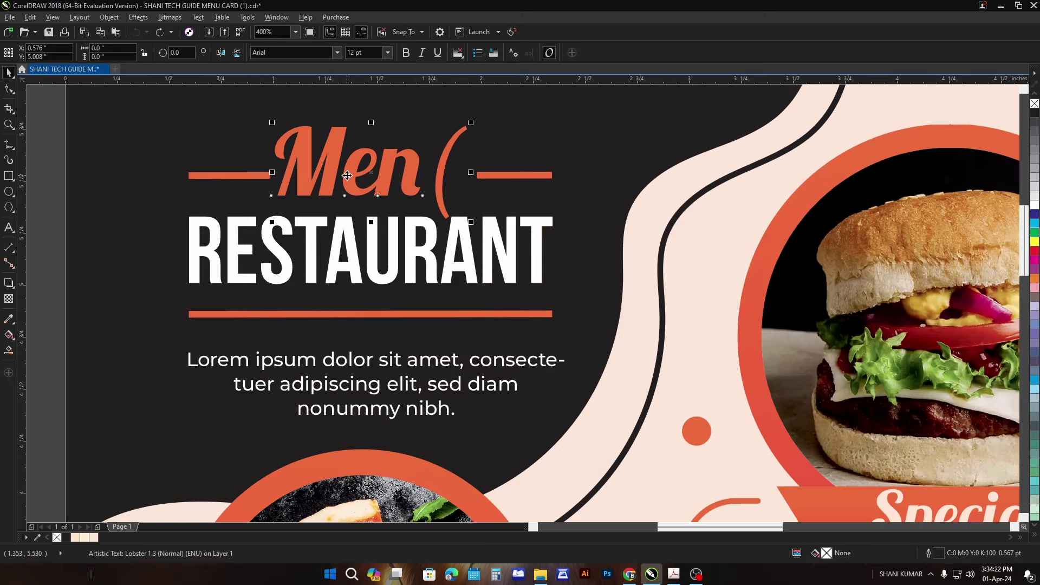
key(F8)
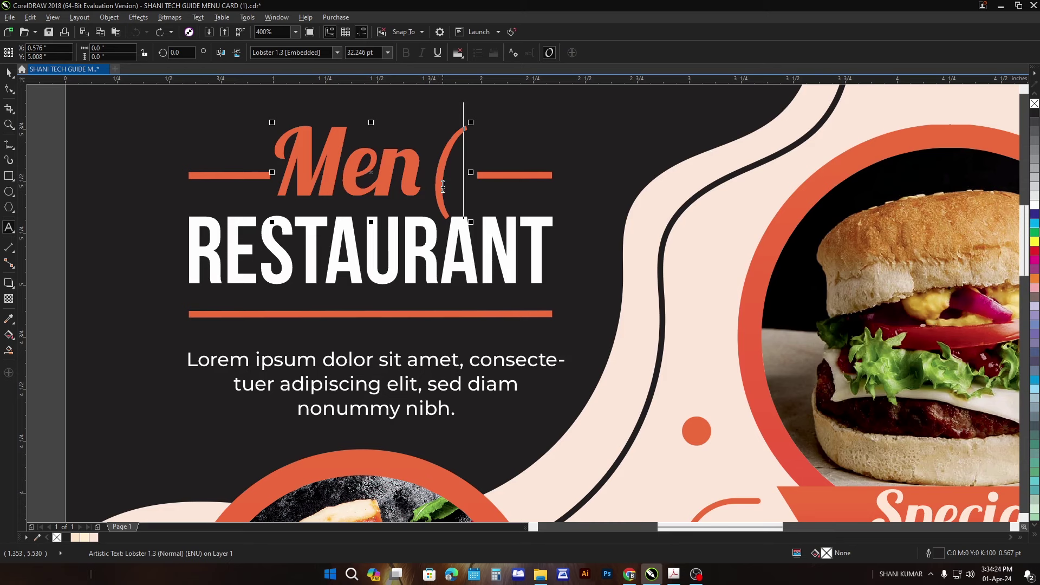
key(BackSpace)
text(u)
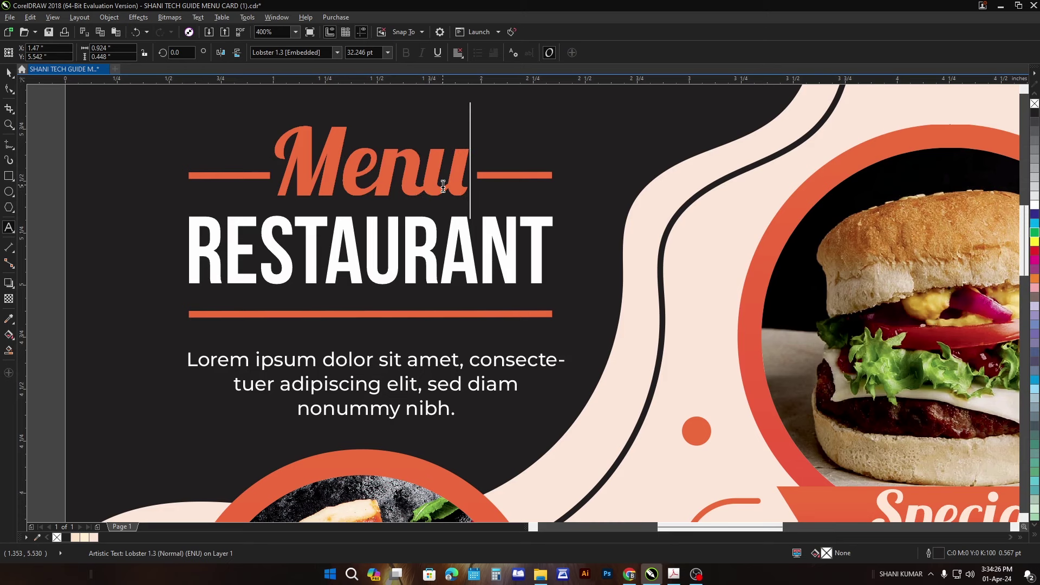
scroll(327, 190, down, 2)
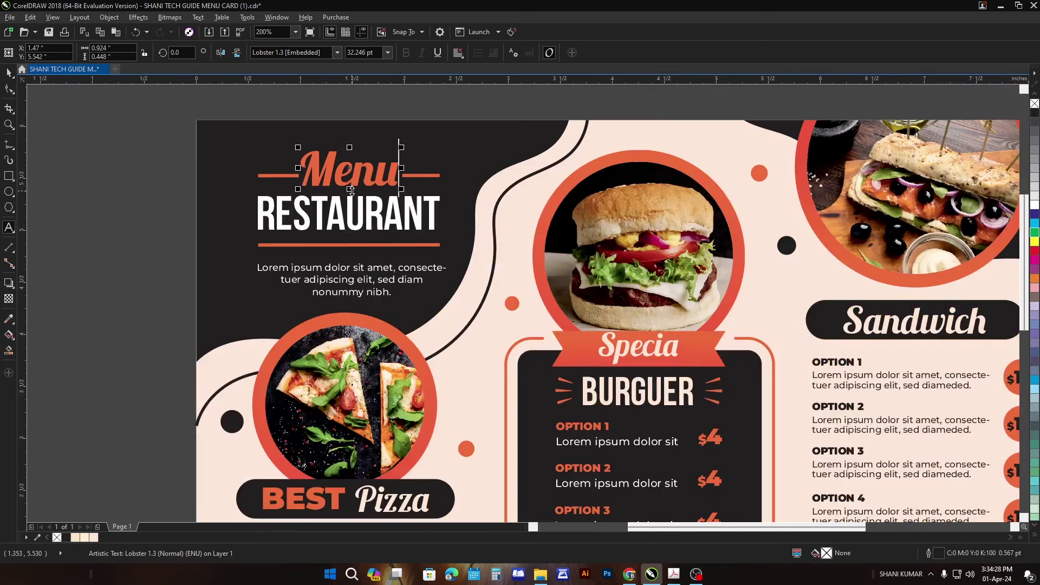
click(9, 72)
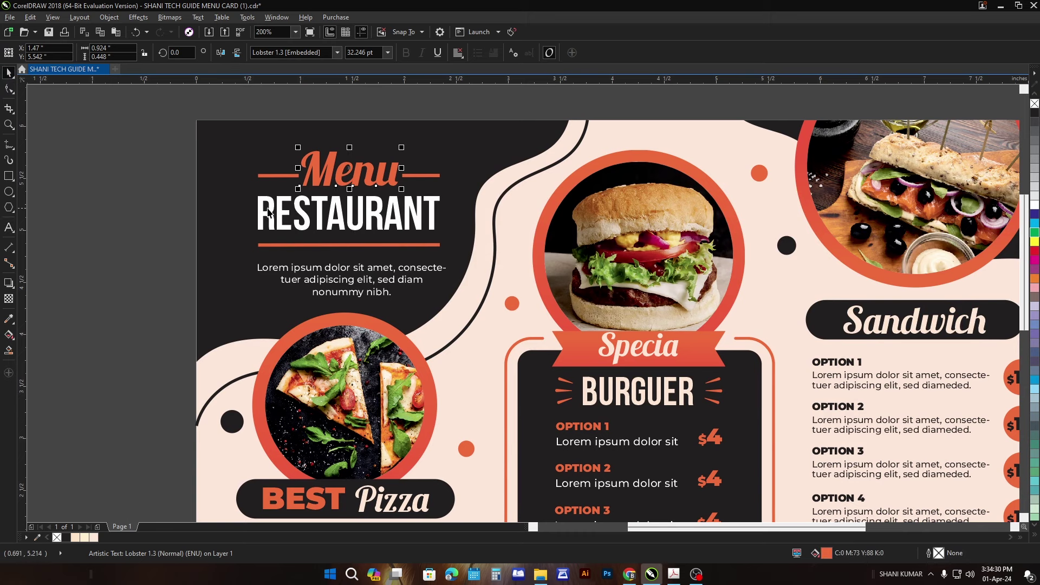
scroll(249, 234, down, 1)
scroll(341, 183, up, 1)
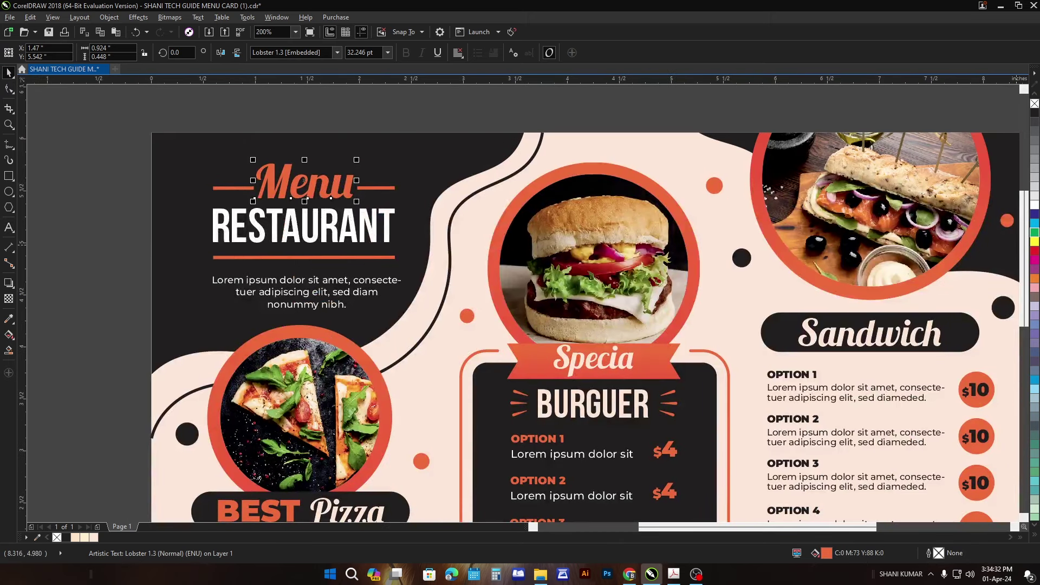
click(1034, 242)
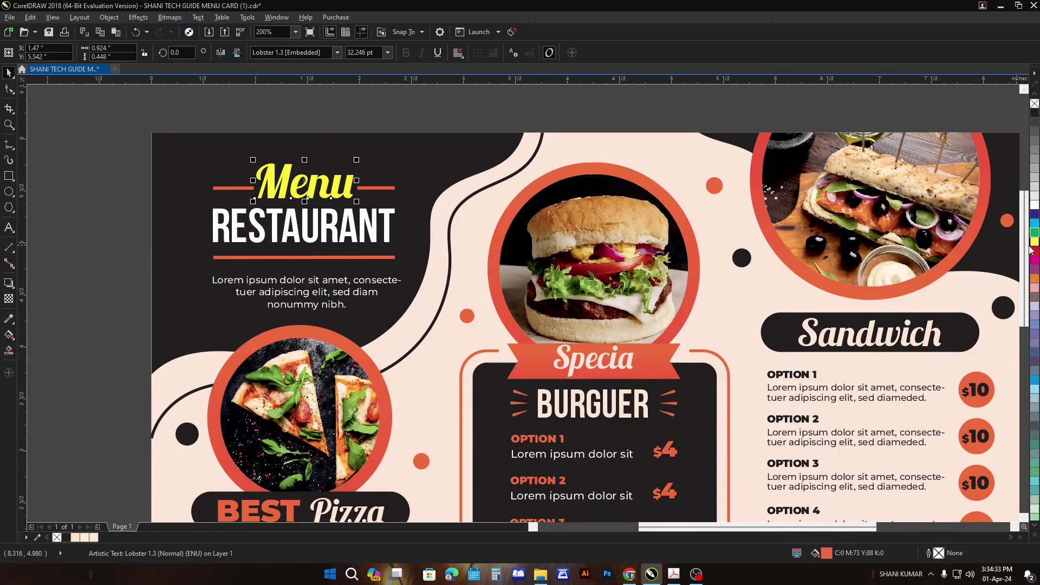
Step: Recolour the RESTAURANT underline, the Menu side lines and the pizza ring yellow
click(374, 257)
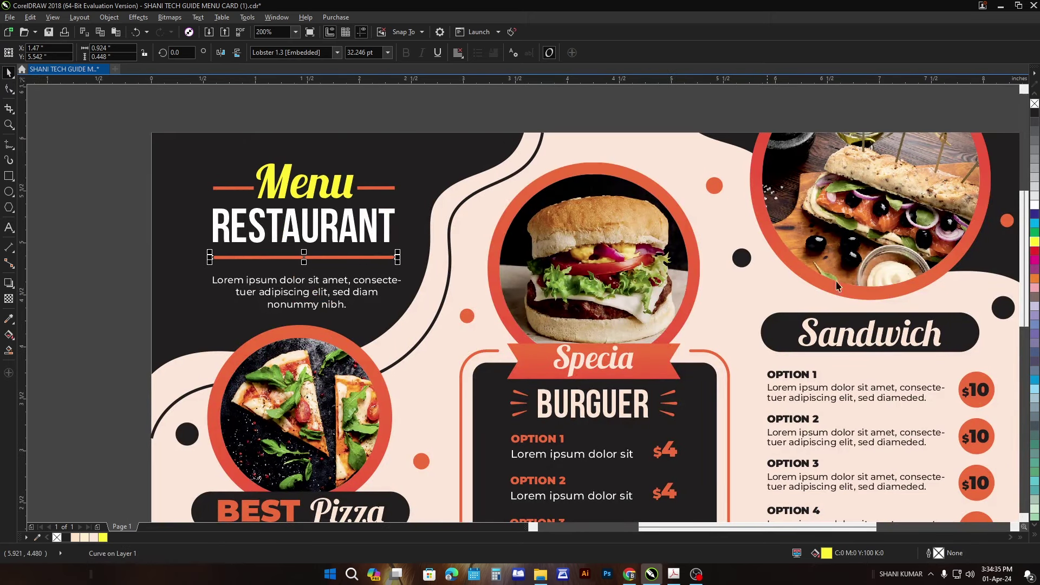
click(1033, 242)
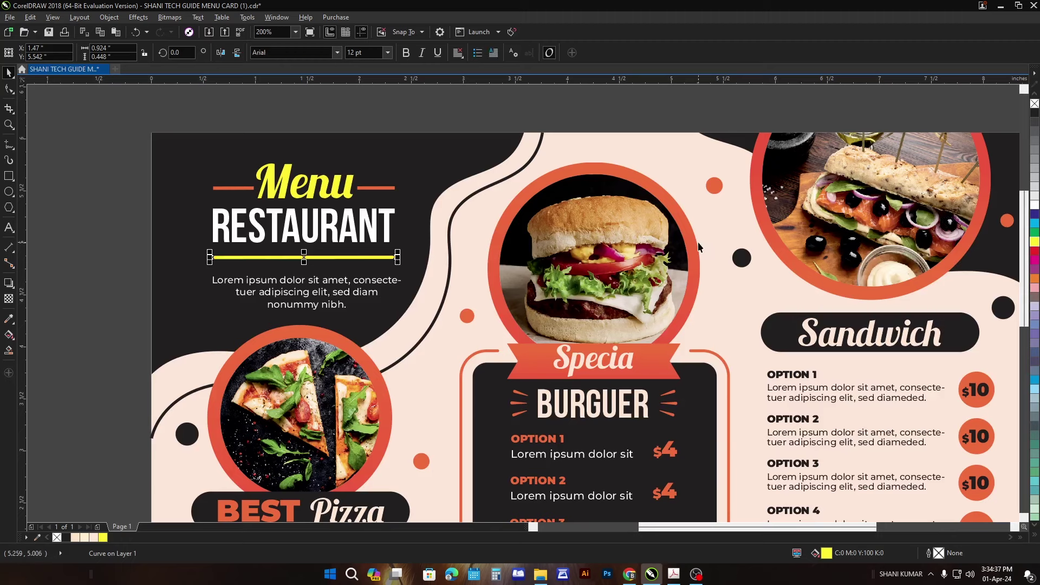
click(377, 188)
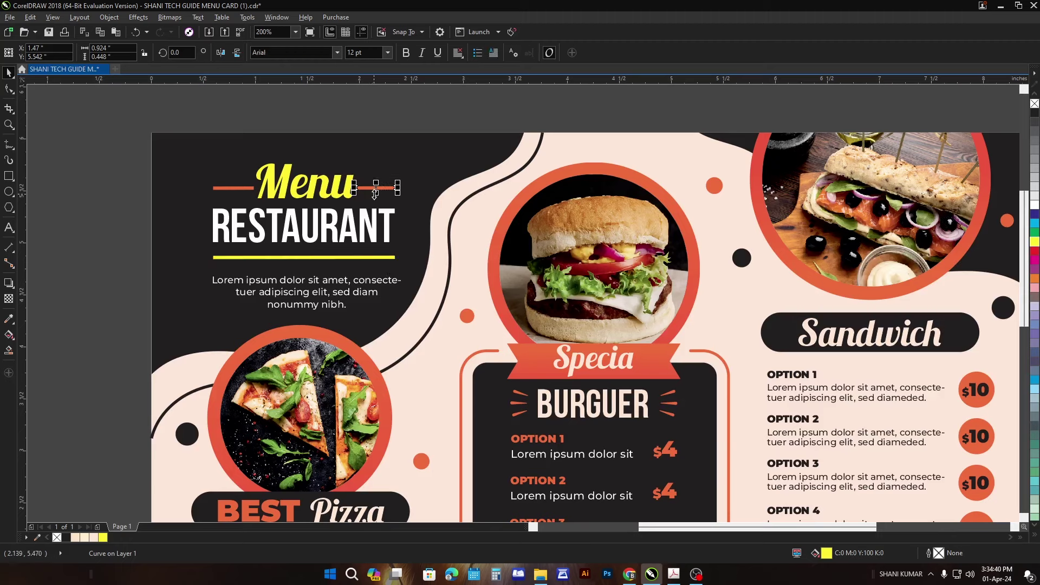
click(244, 188)
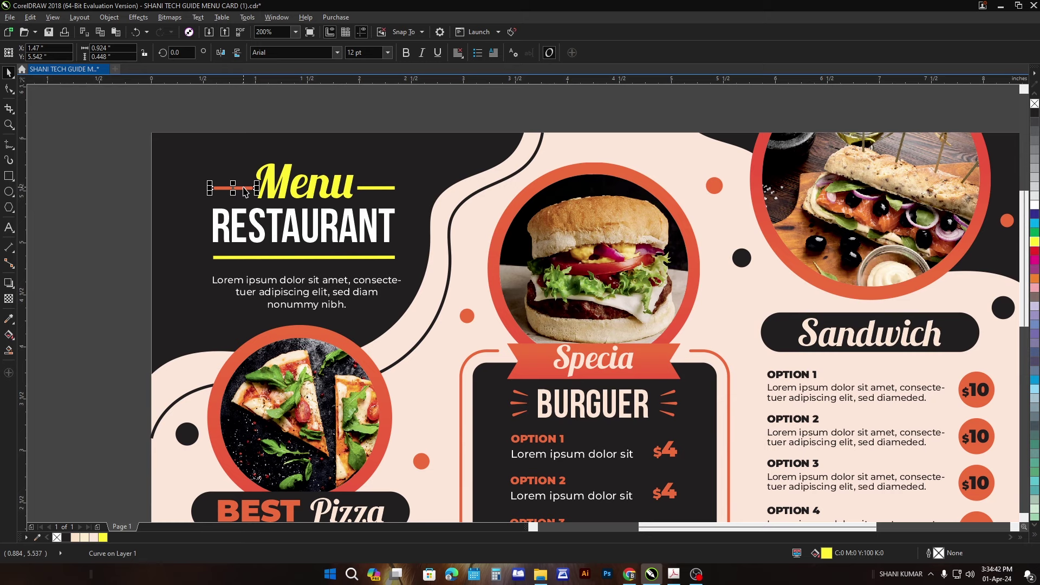
click(245, 190)
scroll(355, 281, down, 1)
scroll(355, 281, down, 1)
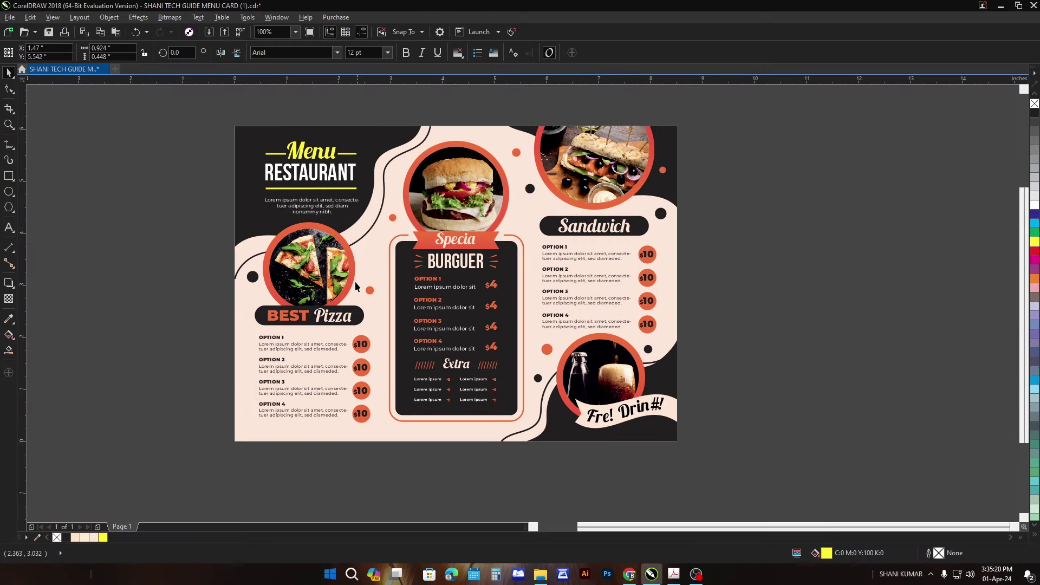
click(347, 254)
scroll(297, 257, up, 1)
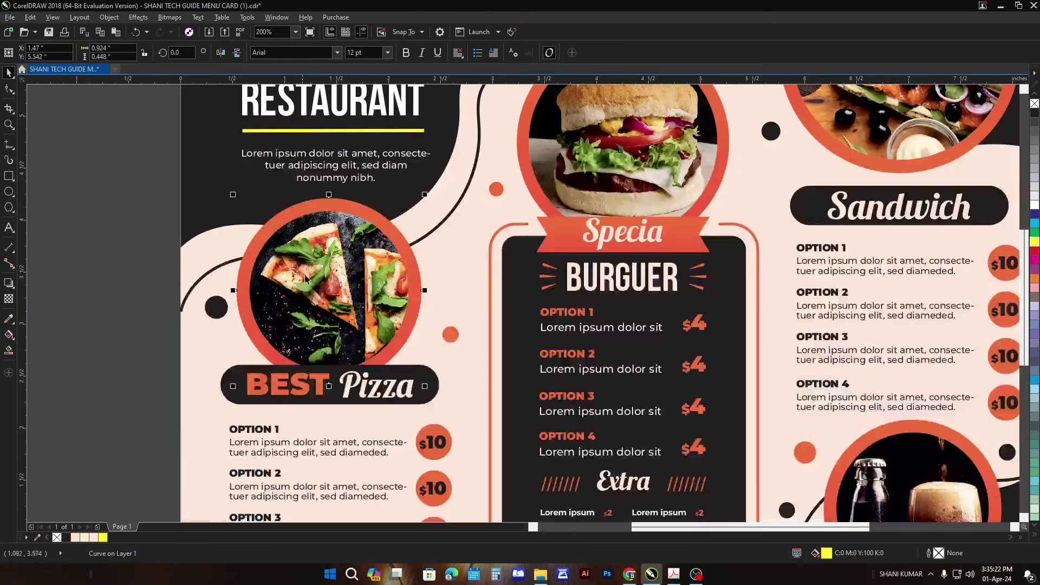
scroll(239, 256, down, 1)
click(1034, 242)
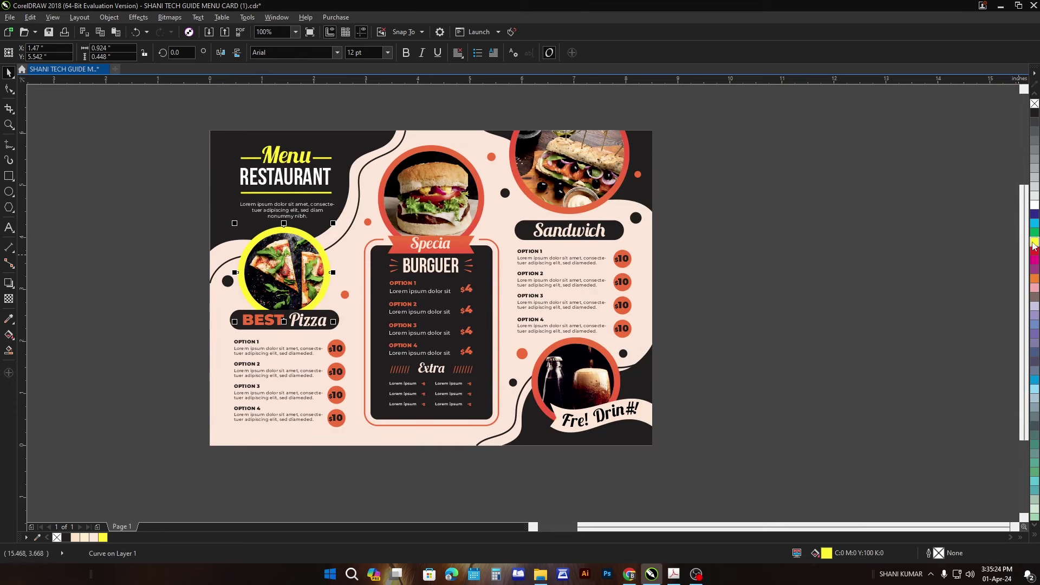
scroll(471, 368, up, 2)
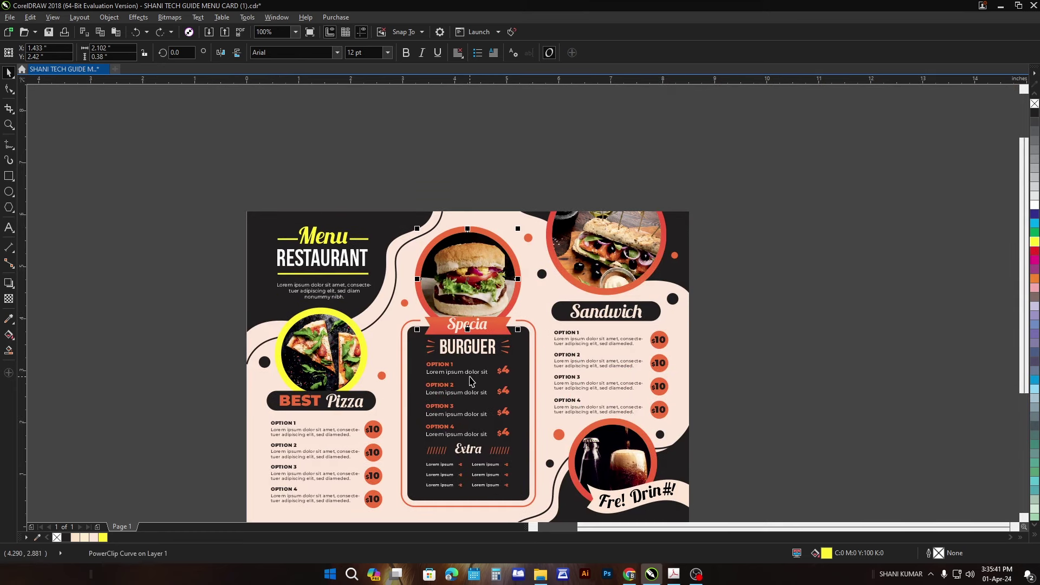
Step: Undo the yellow recolouring so the title, lines and pizza ring are orange again
key(ctrl+z)
key(ctrl+z)
key(ctrl+z)
key(ctrl+z)
key(ctrl+z)
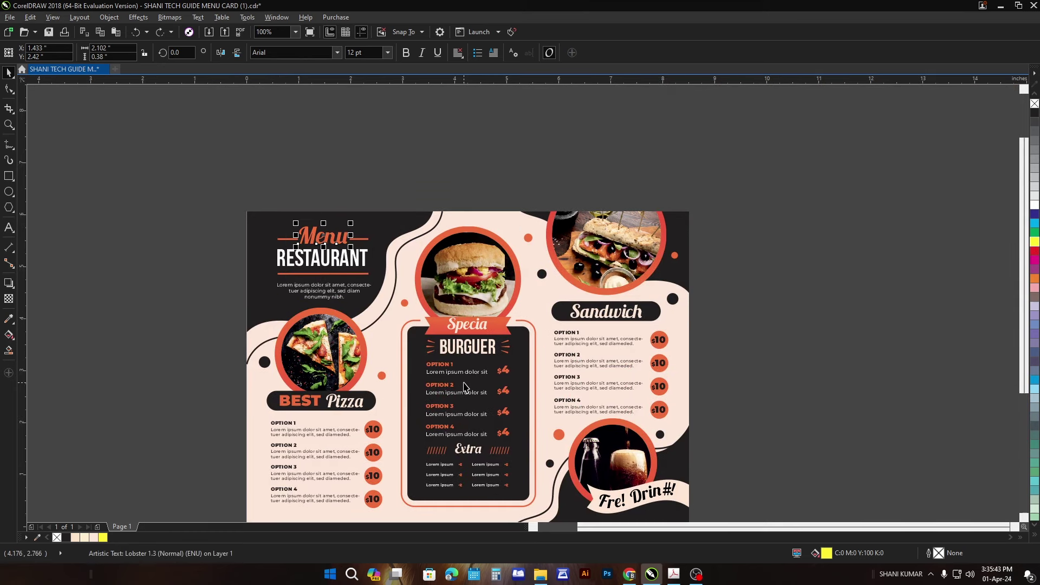
click(798, 293)
scroll(379, 296, down, 1)
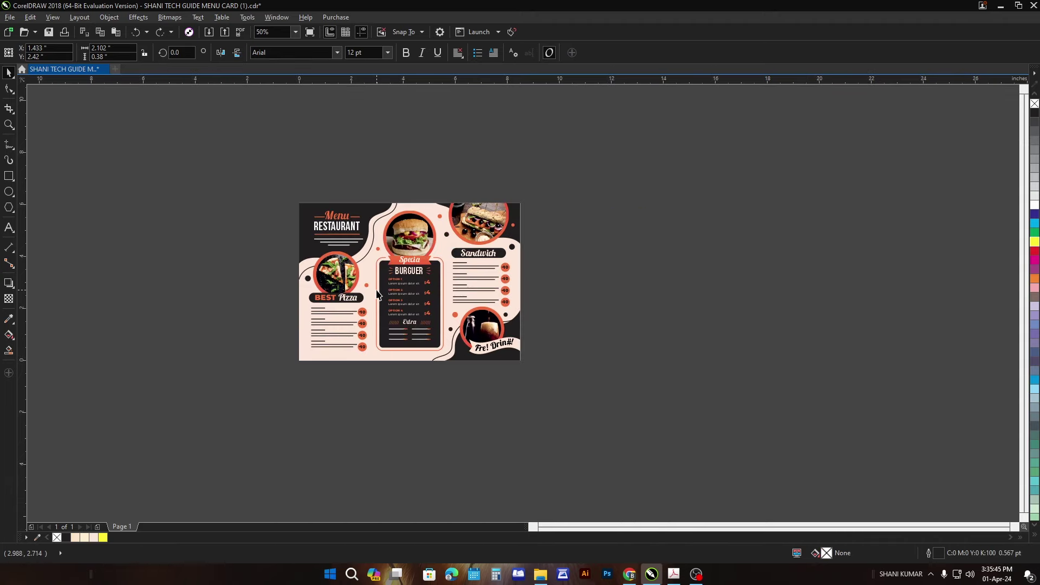
scroll(389, 292, up, 1)
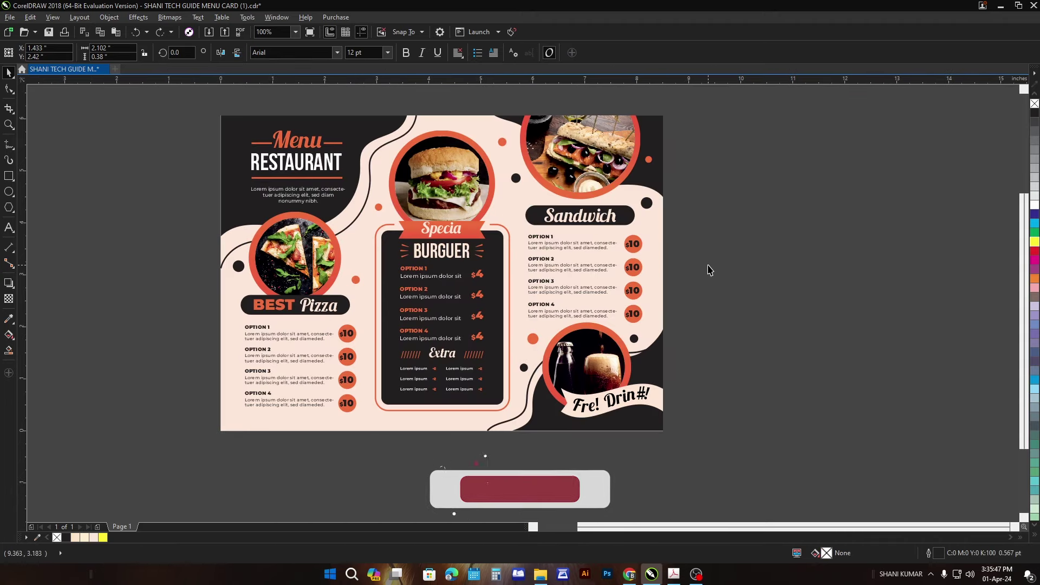
Step: Open SHANI TECH GUIDE MENU CARD (16).cdr, accepting the suggested font substitutions
key(ctrl+o)
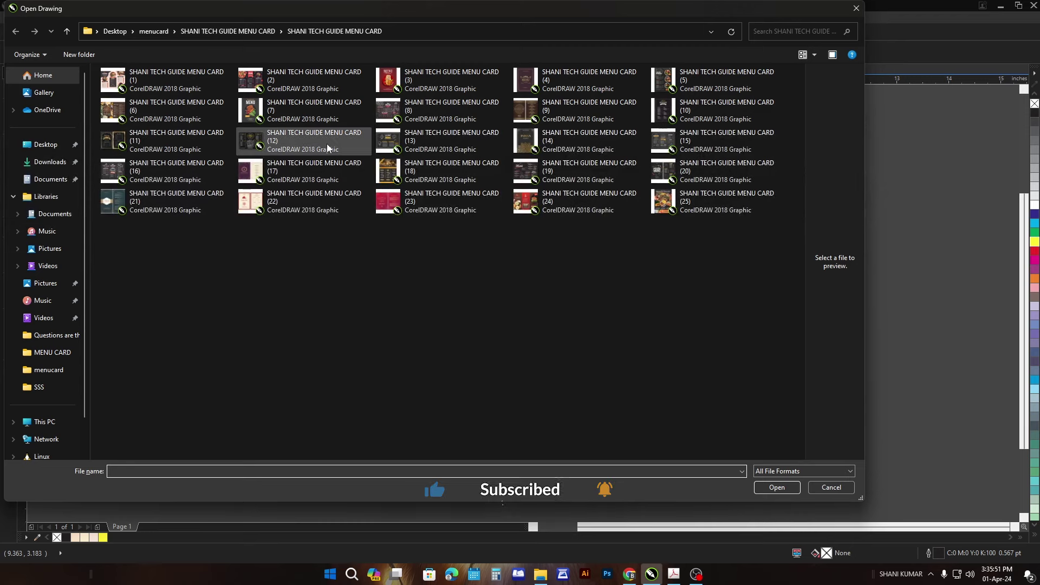
click(414, 109)
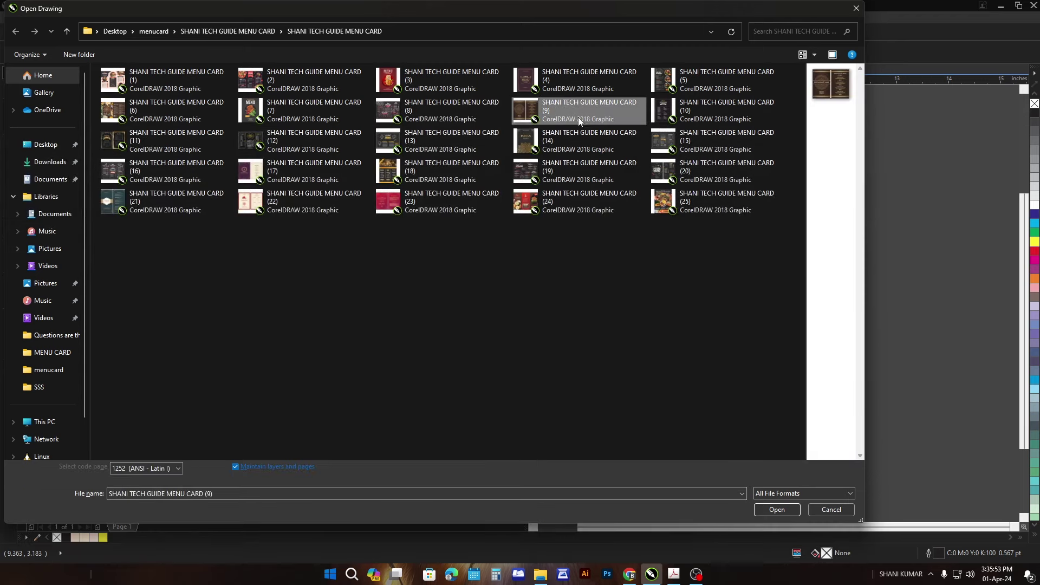
click(716, 83)
click(416, 150)
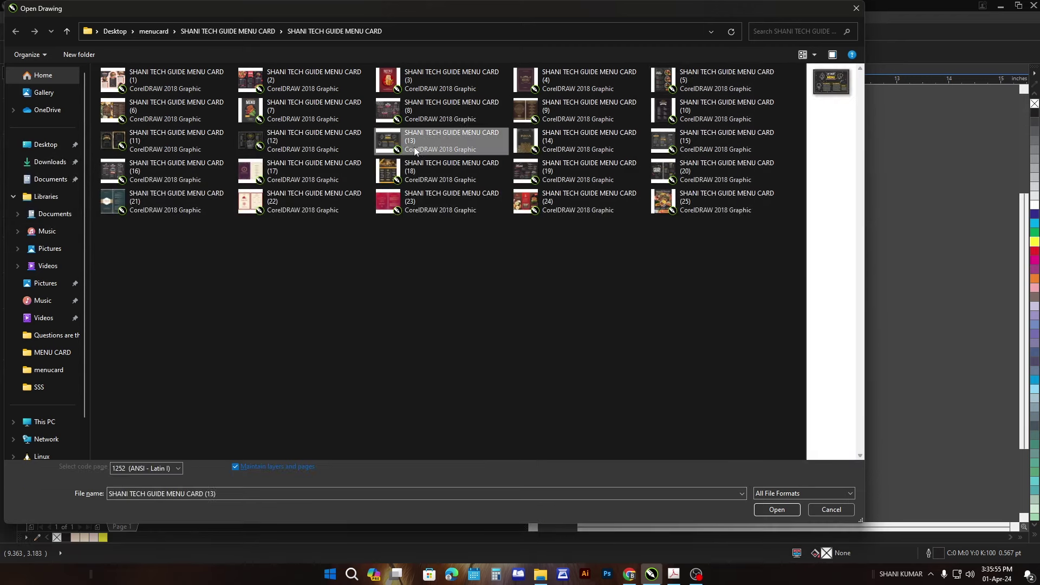
click(332, 149)
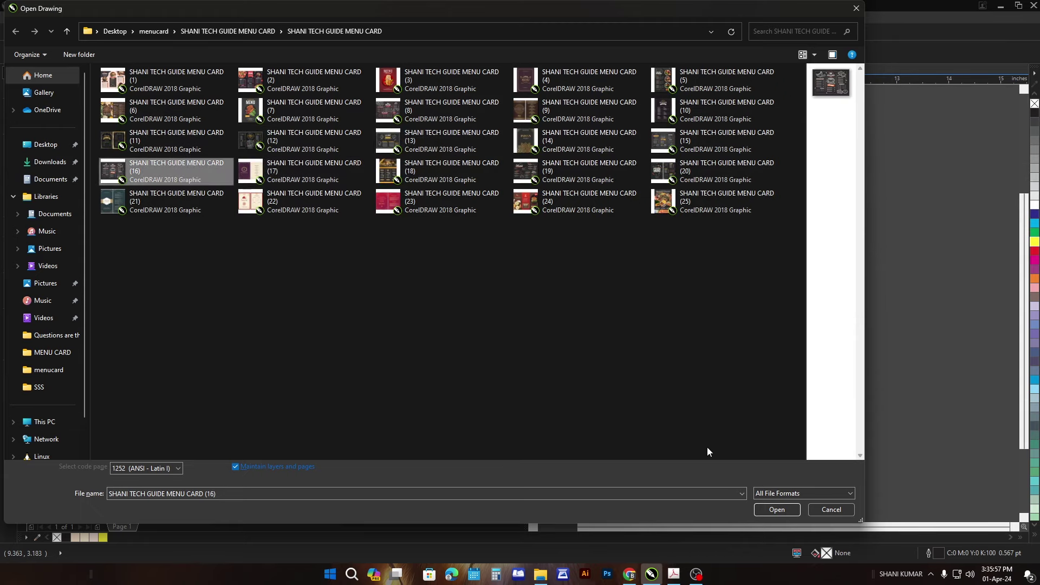
click(763, 510)
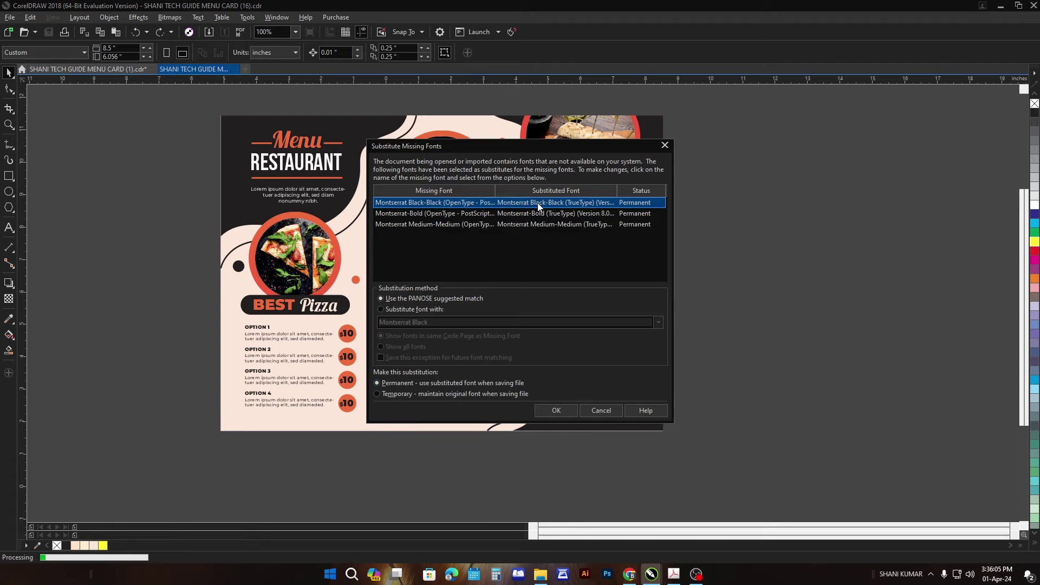
click(555, 413)
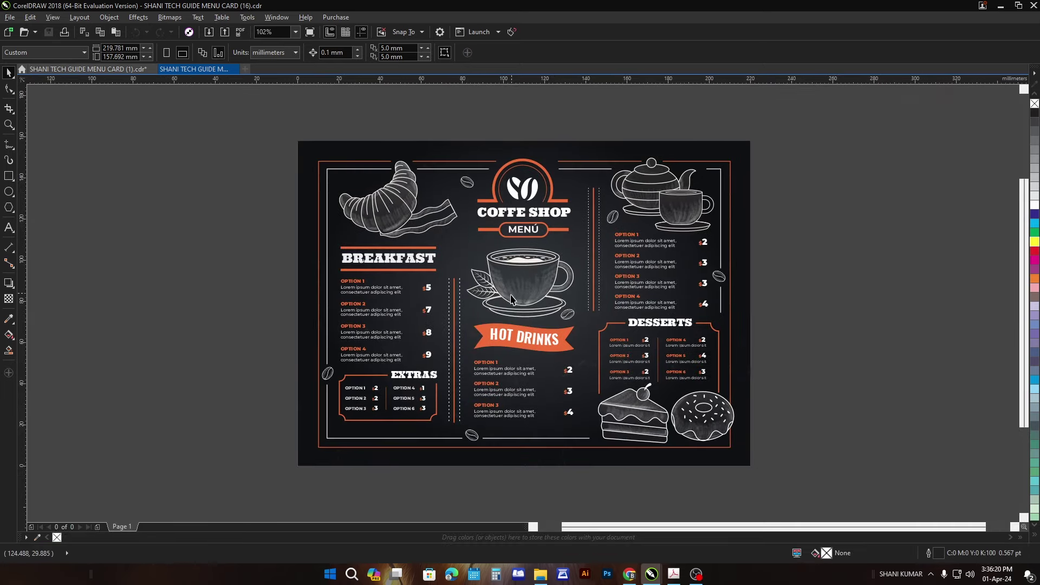
Step: Try yellow, red and then orange fills on the COFFE SHOP heading
click(556, 212)
click(1035, 241)
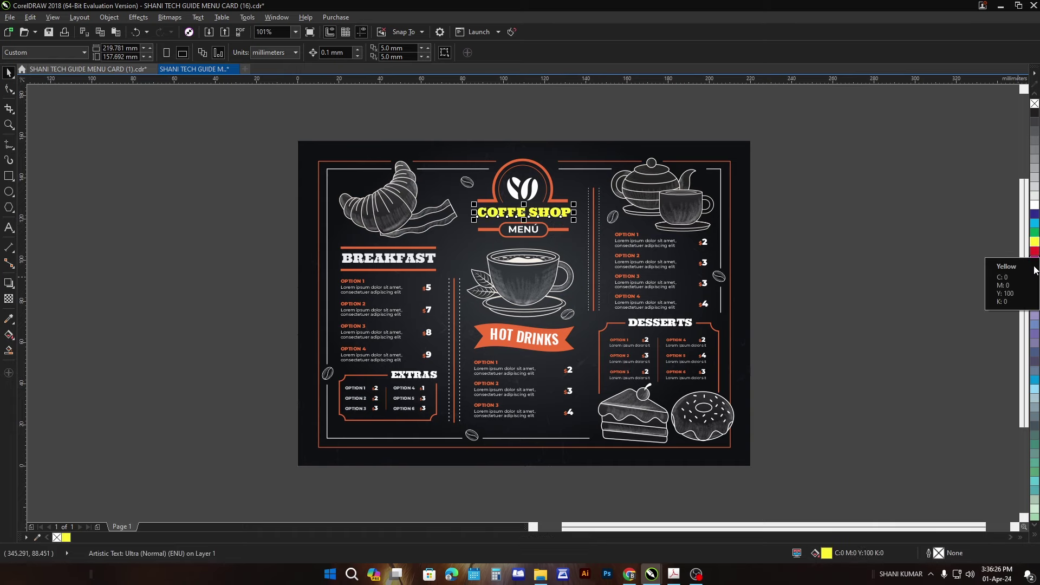
click(1034, 251)
key(Escape)
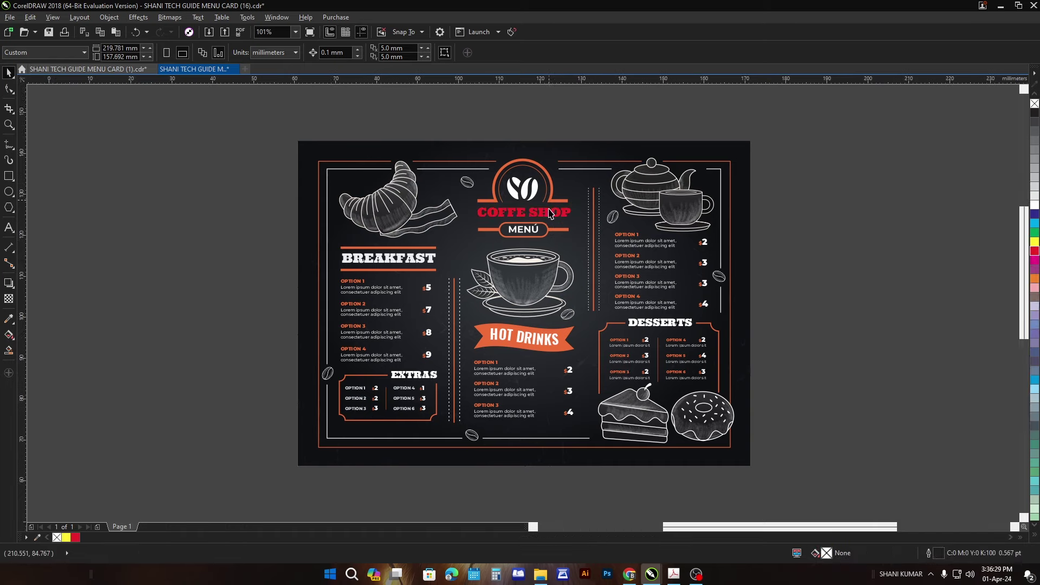
scroll(548, 227, up, 2)
click(559, 225)
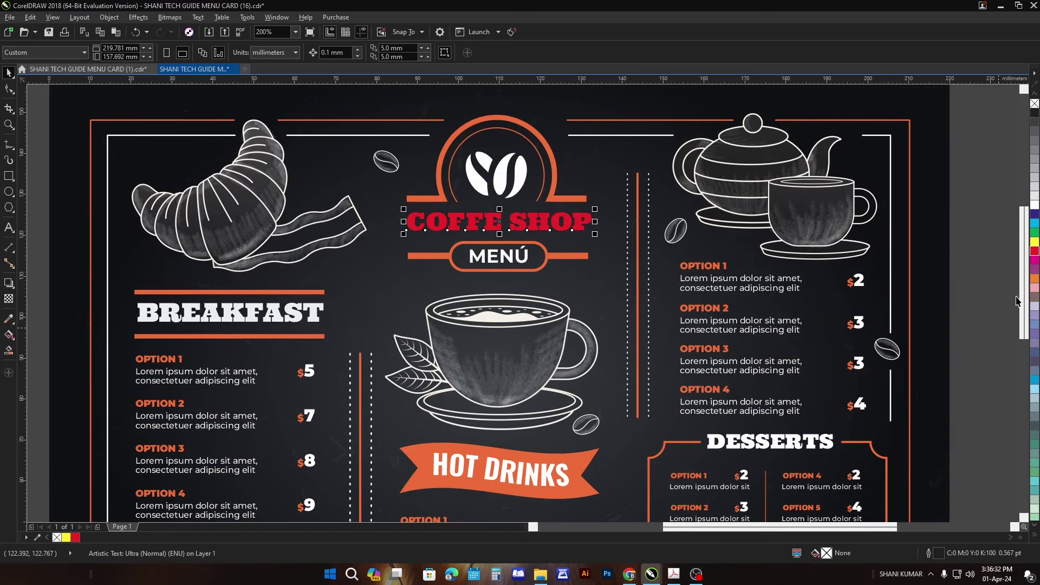
click(1034, 278)
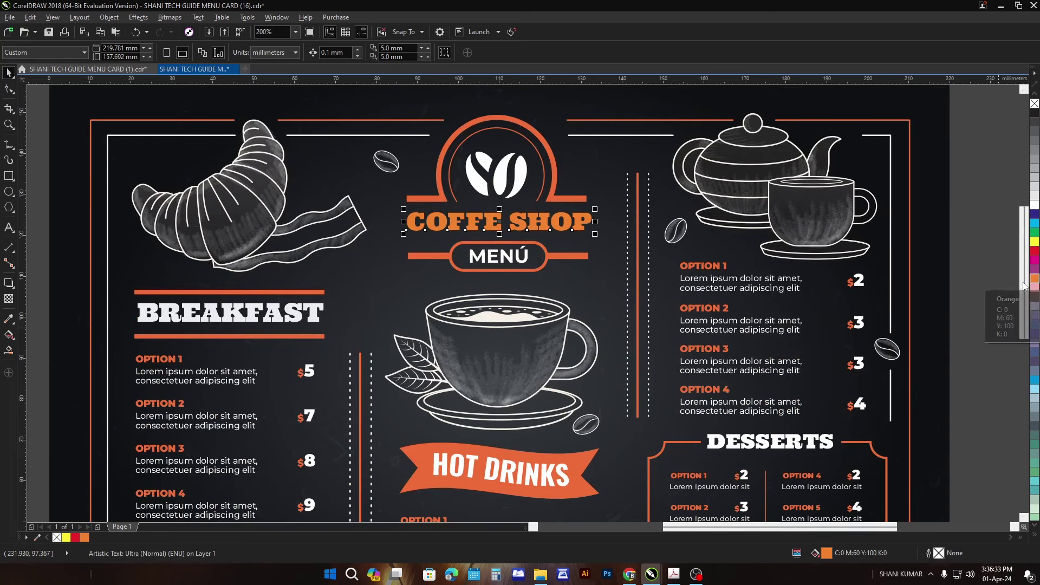
Step: Deepen the heading's orange in the fill dialog, then try green and dark blue before settling on cyan
double_click(831, 551)
click(449, 230)
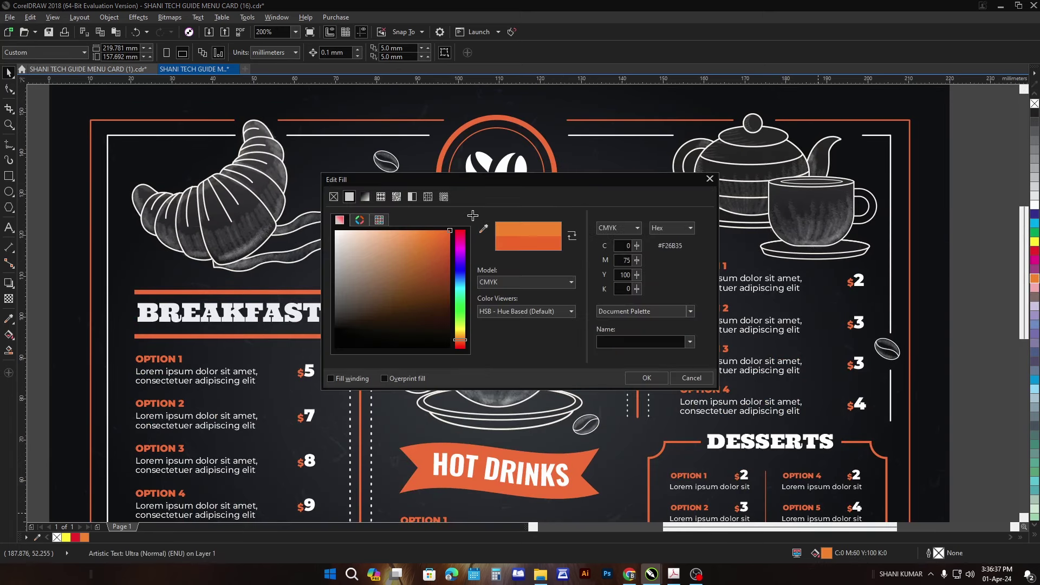
click(646, 378)
scroll(509, 243, down, 2)
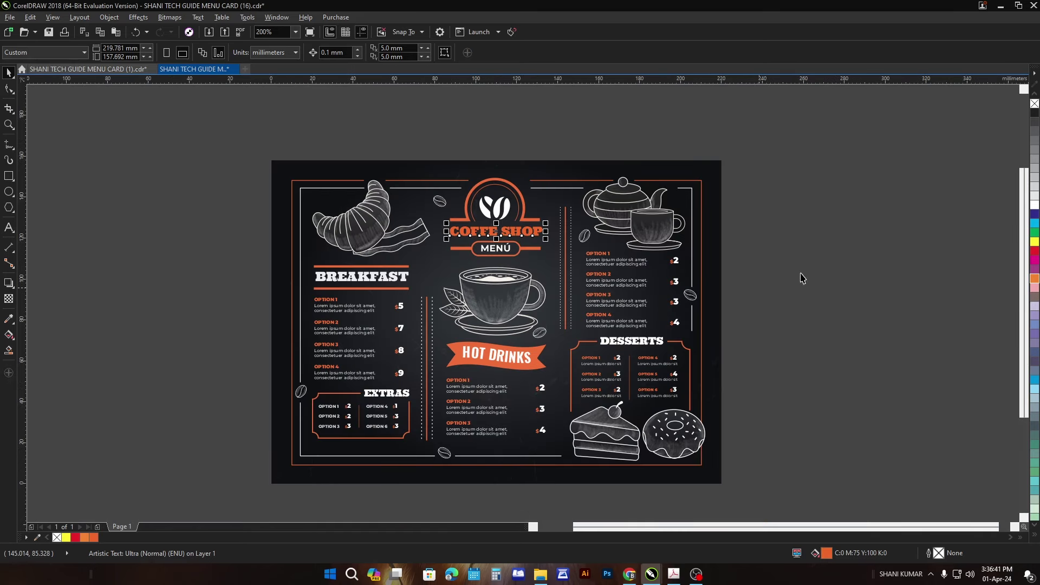
click(1035, 232)
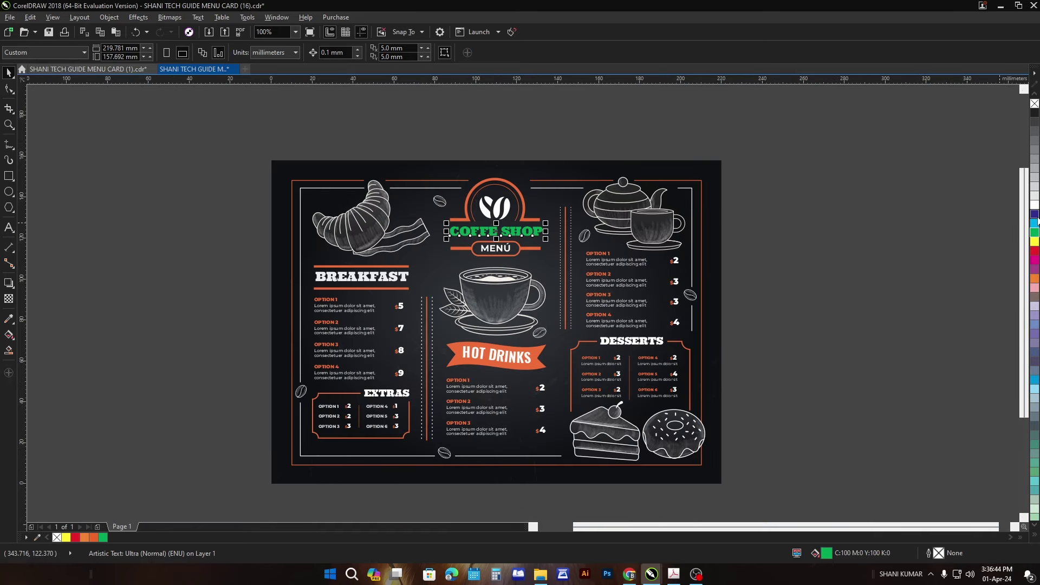
click(1034, 214)
click(873, 266)
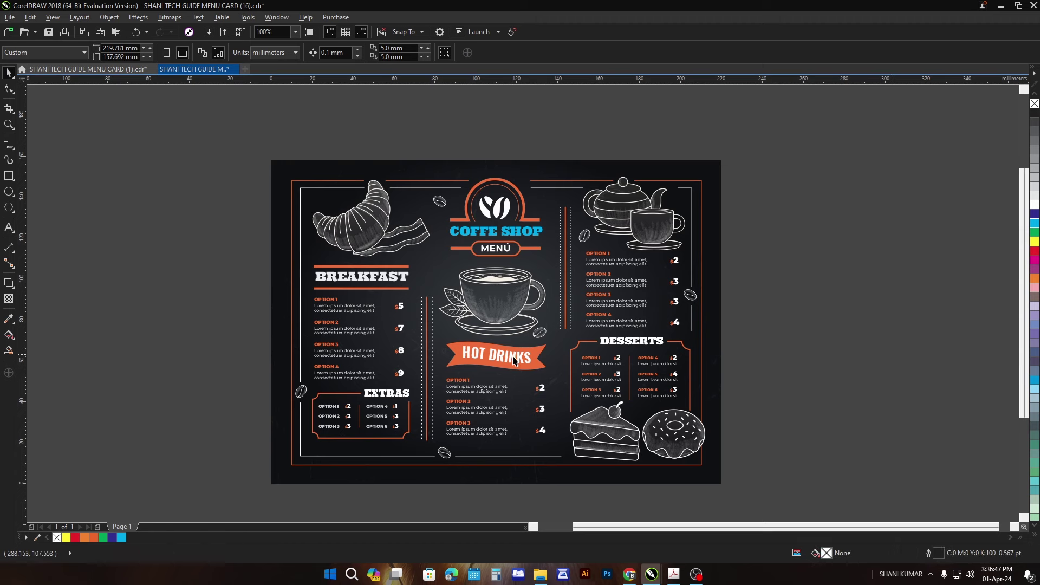
Step: Colour the HOT DRINKS banner yellow, then undo it back to orange
click(535, 357)
click(1034, 242)
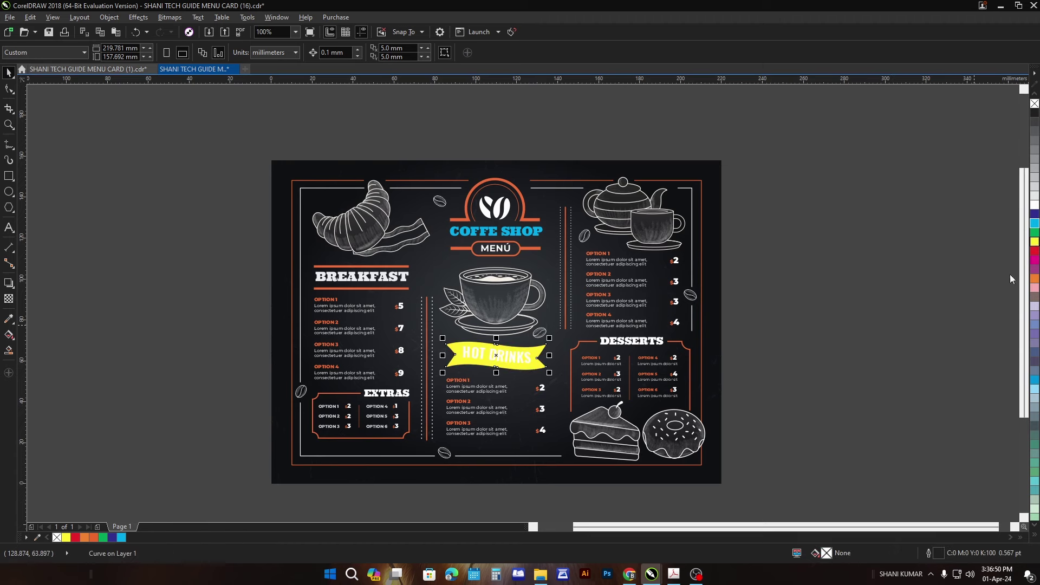
scroll(810, 336, up, 2)
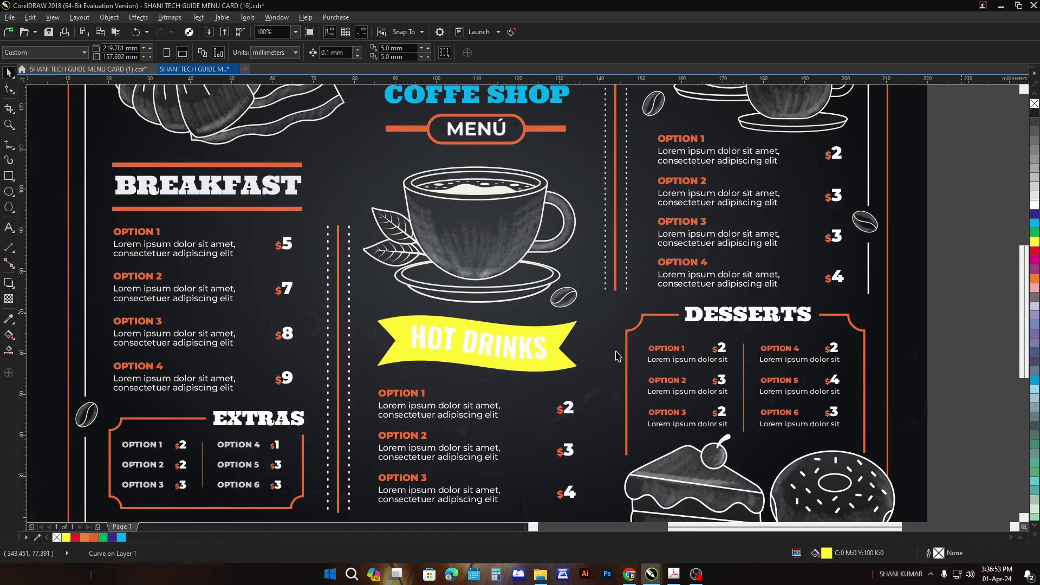
click(499, 350)
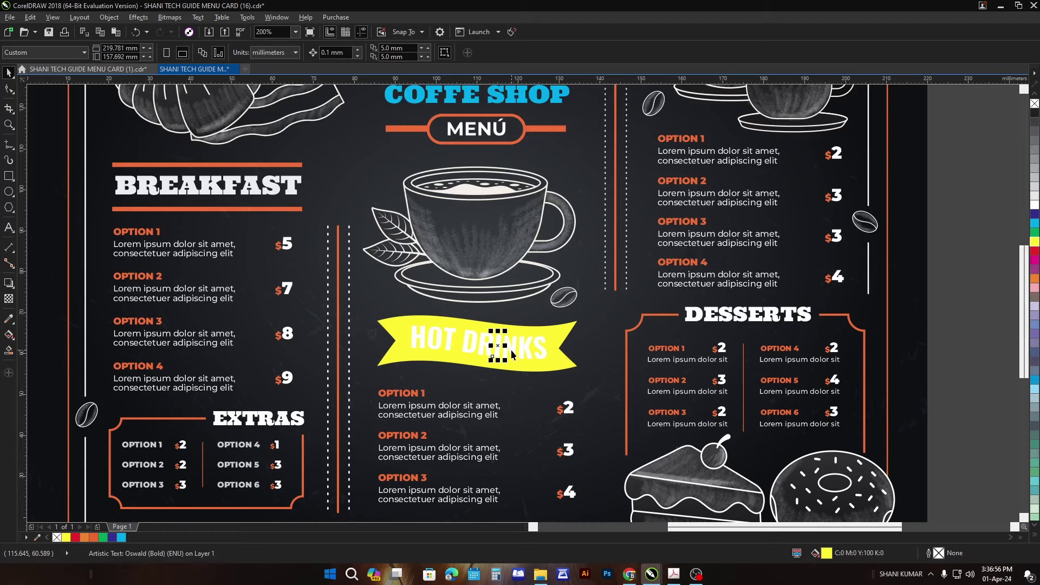
scroll(523, 345, down, 2)
key(Escape)
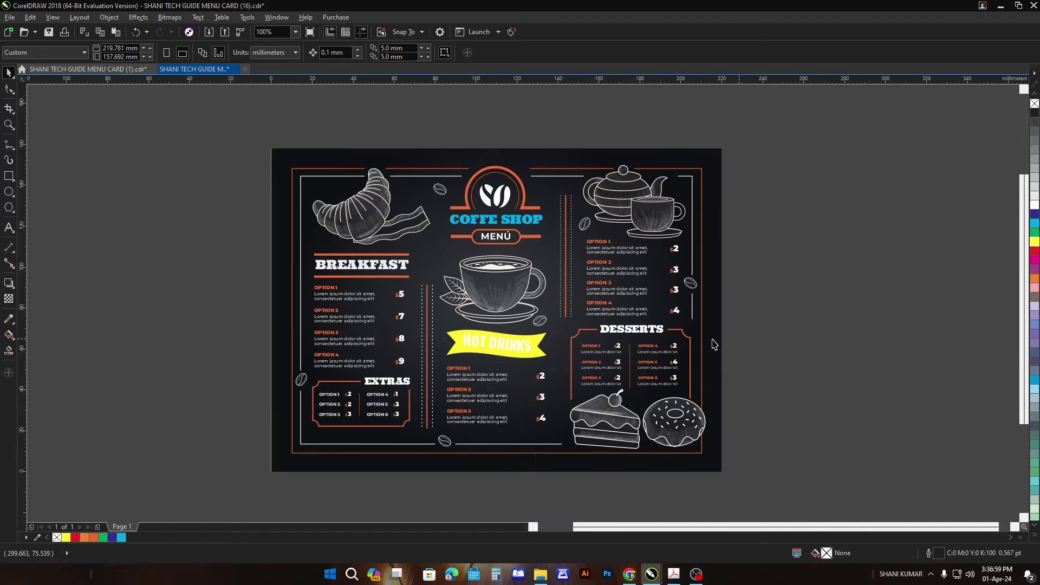
key(ctrl+z)
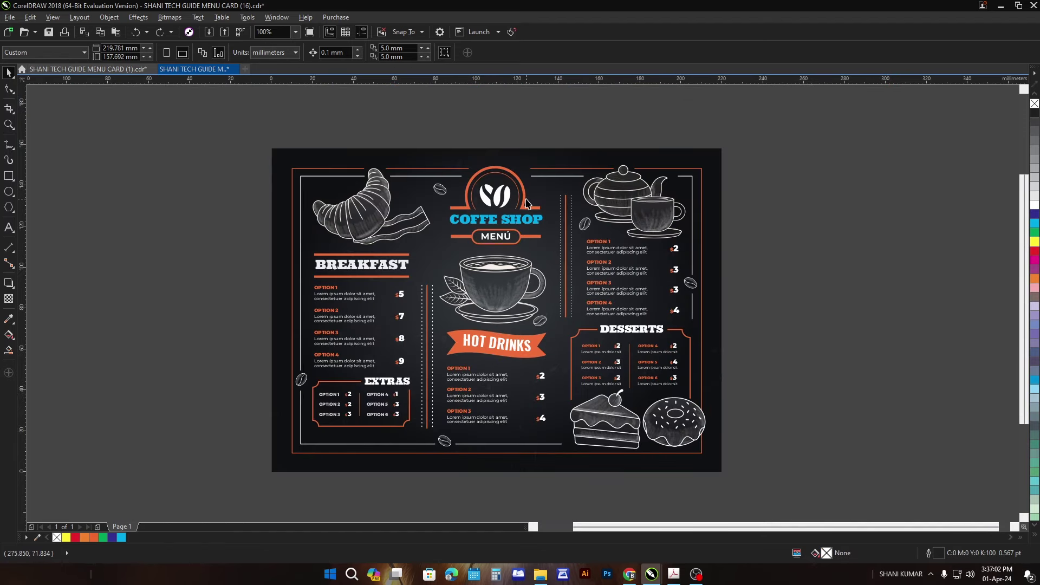
Step: Apply the cyan swatch to the logo arch, the BREAKFAST heading and the DESSERTS heading
click(526, 202)
click(1034, 223)
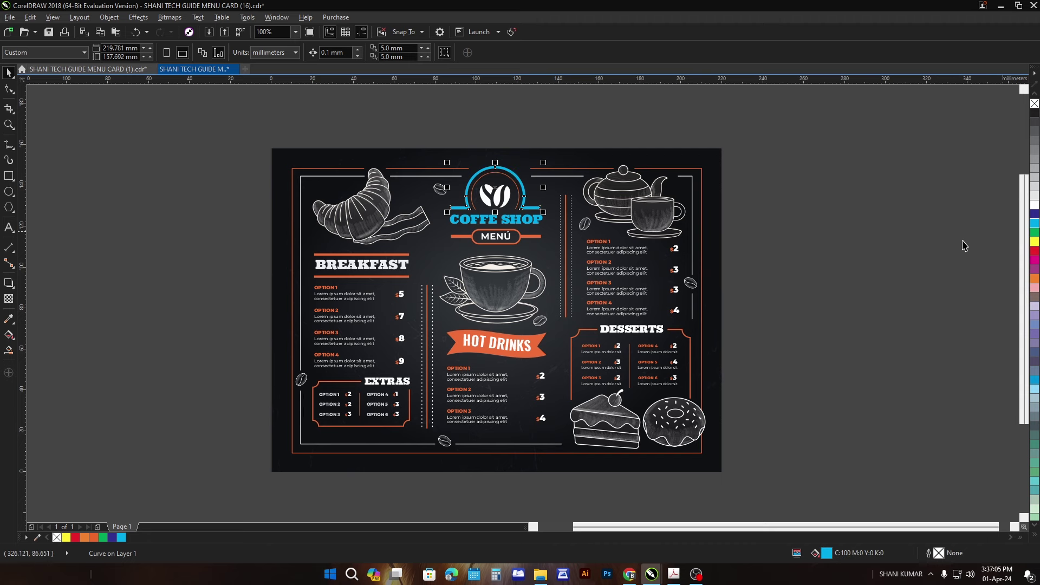
key(Escape)
scroll(495, 237, up, 2)
scroll(494, 238, down, 1)
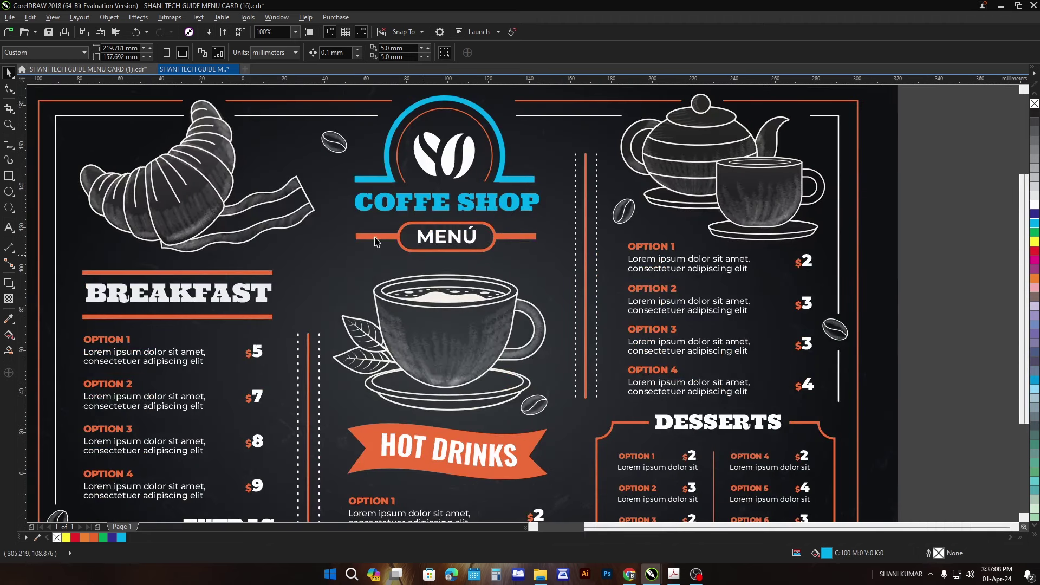
scroll(295, 300, down, 2)
click(315, 269)
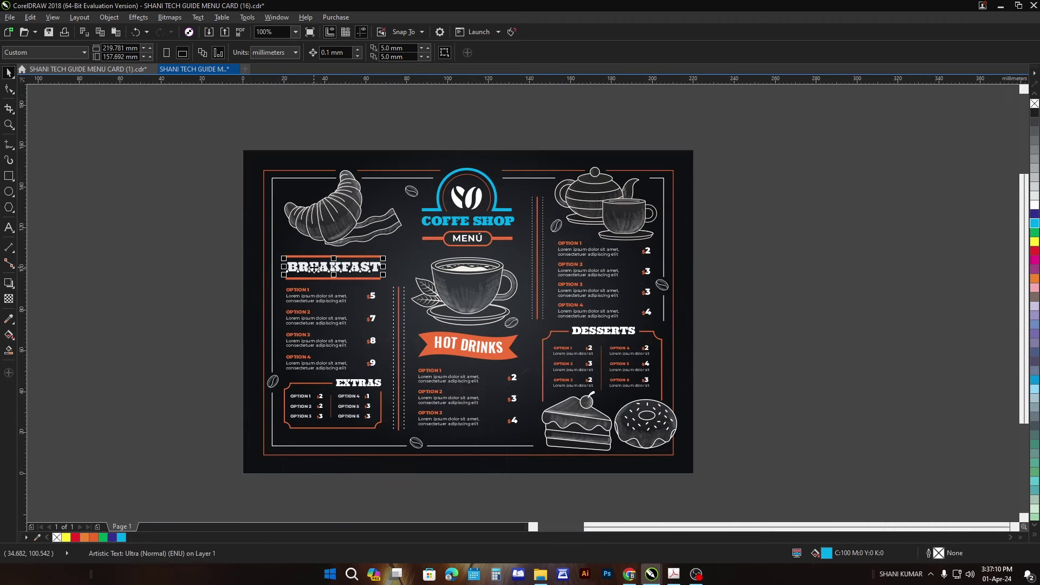
click(1034, 223)
key(Escape)
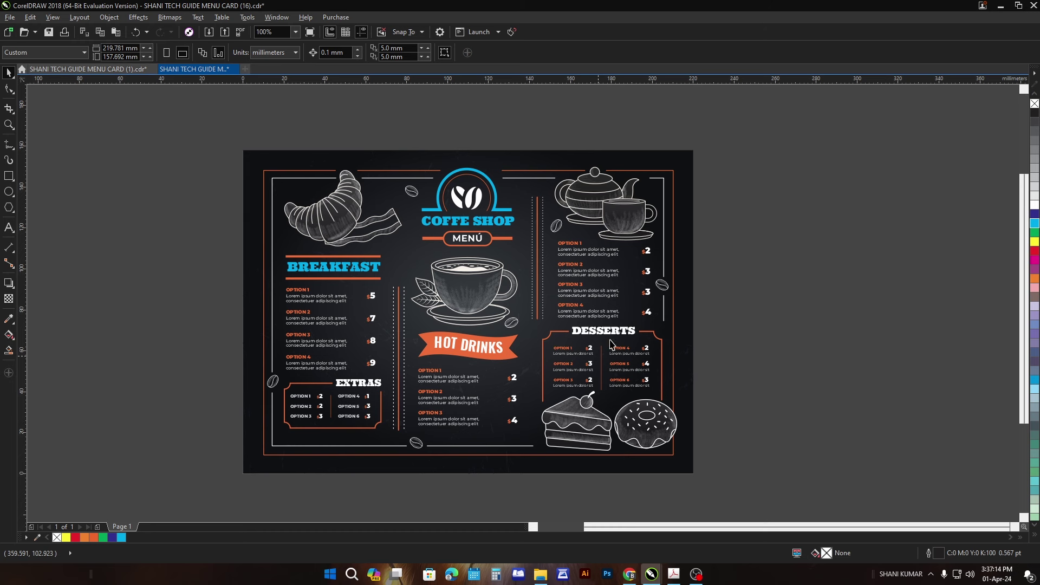
scroll(610, 342, up, 1)
click(601, 329)
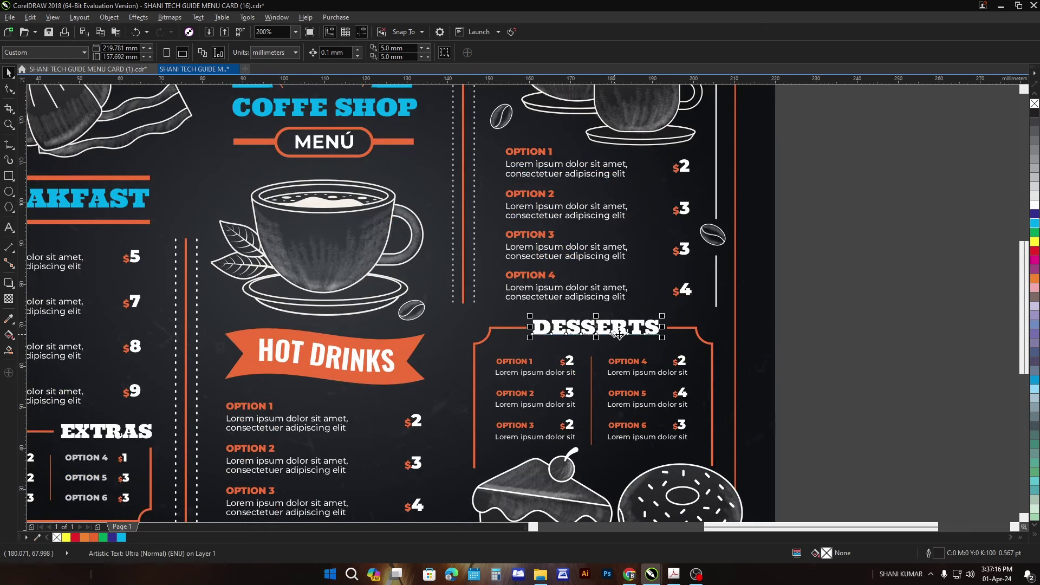
click(1034, 223)
key(Escape)
scroll(564, 329, down, 1)
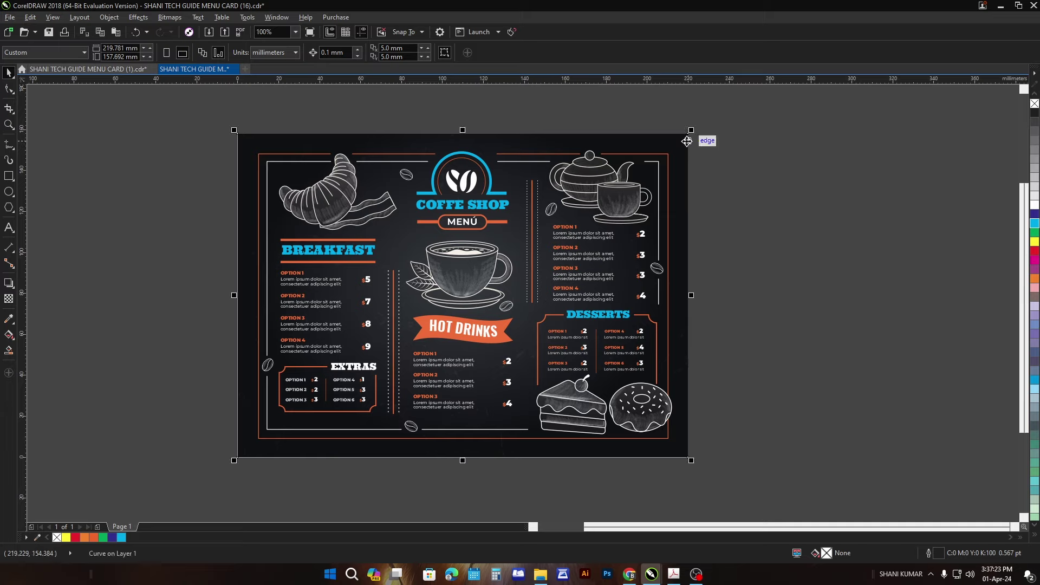
Step: Set the background fountain fill's start node to a dark purple and apply it
click(679, 155)
click(678, 264)
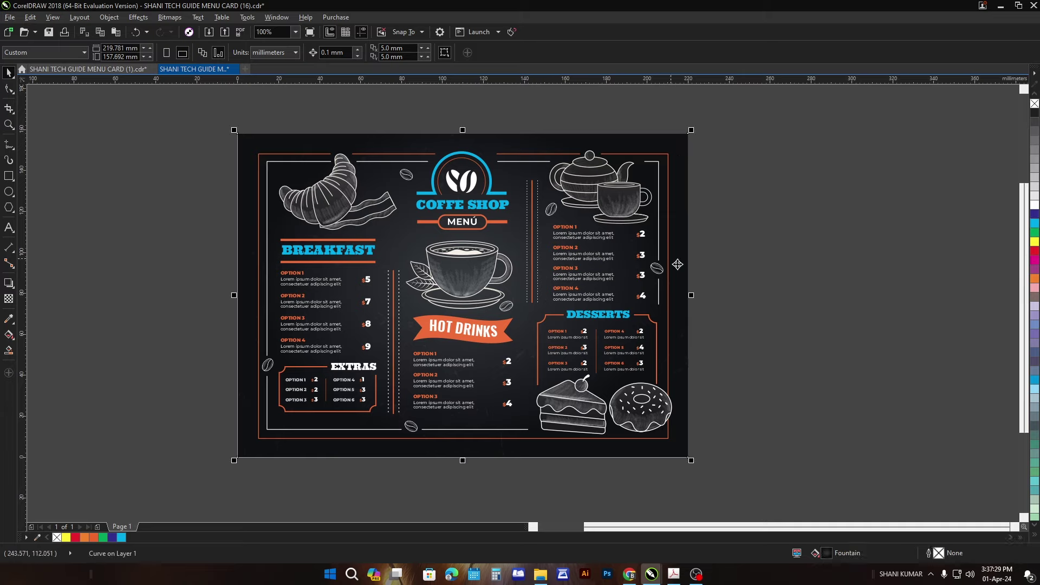
double_click(830, 553)
drag(552, 200, 933, 183)
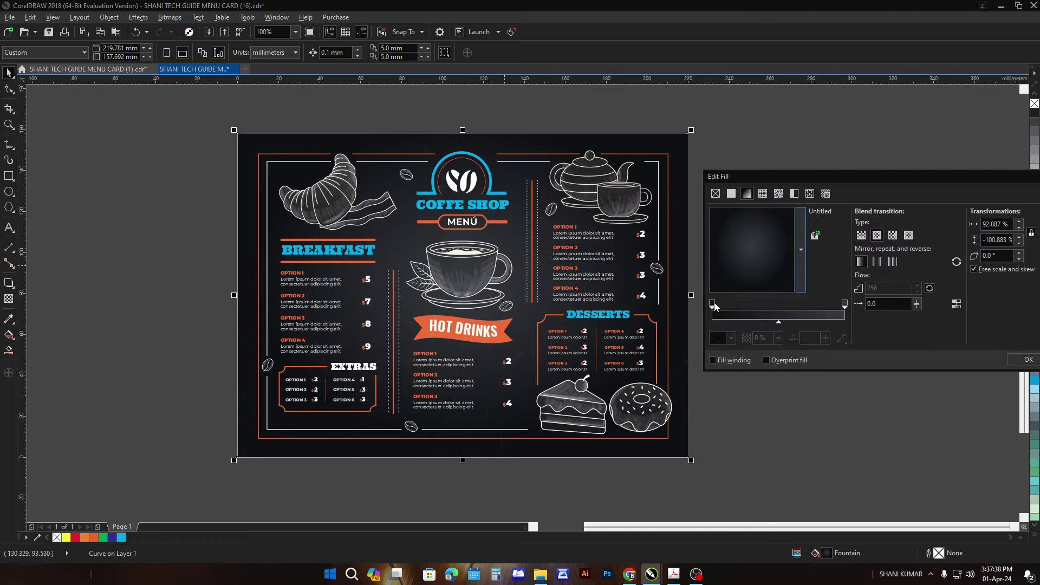
click(712, 304)
click(717, 339)
click(761, 418)
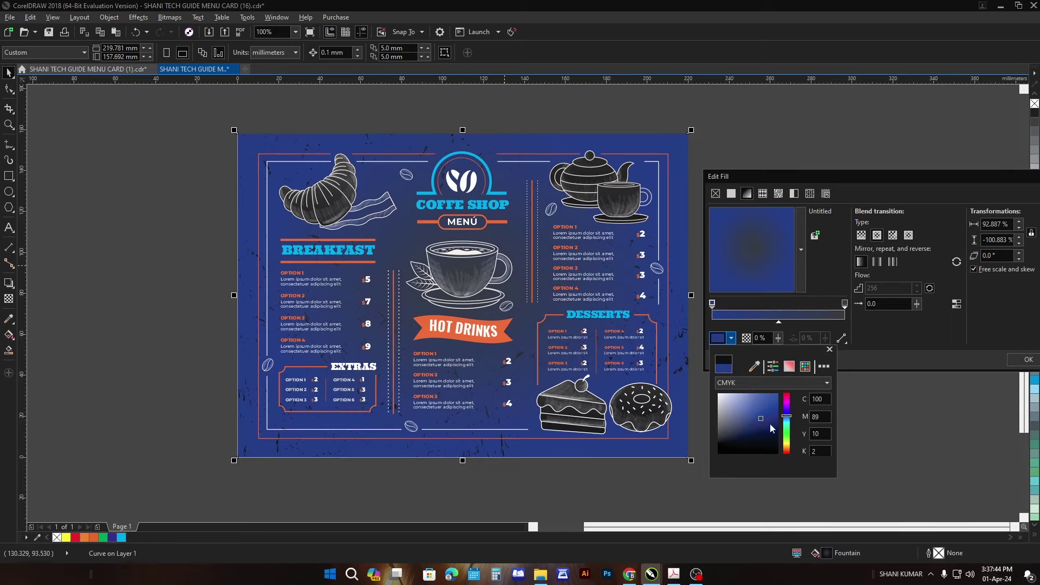
mouse_move(788, 422)
mouse_down()
mouse_move(787, 401)
mouse_move(771, 438)
mouse_up()
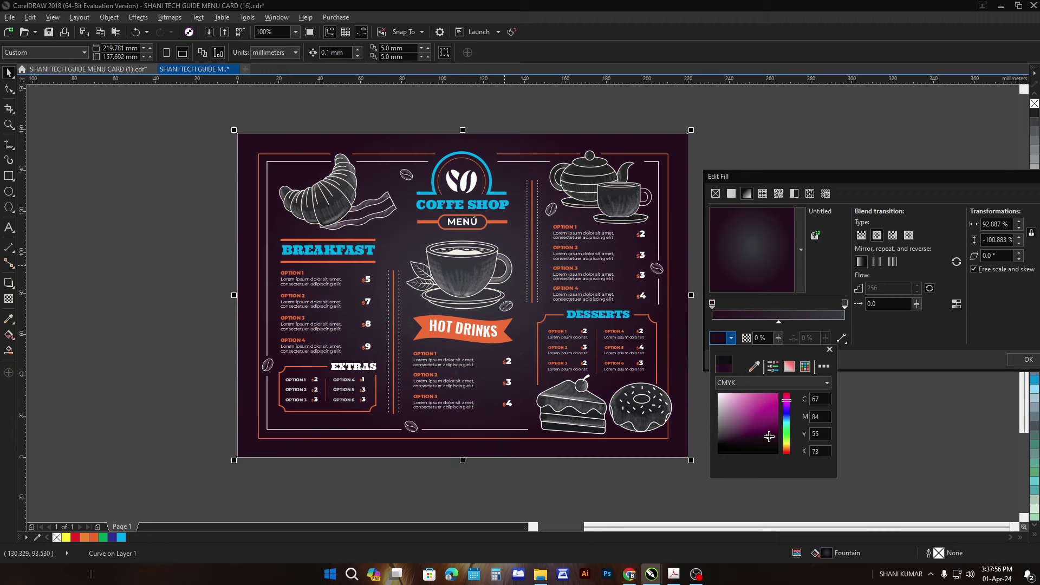
drag(769, 436, 746, 437)
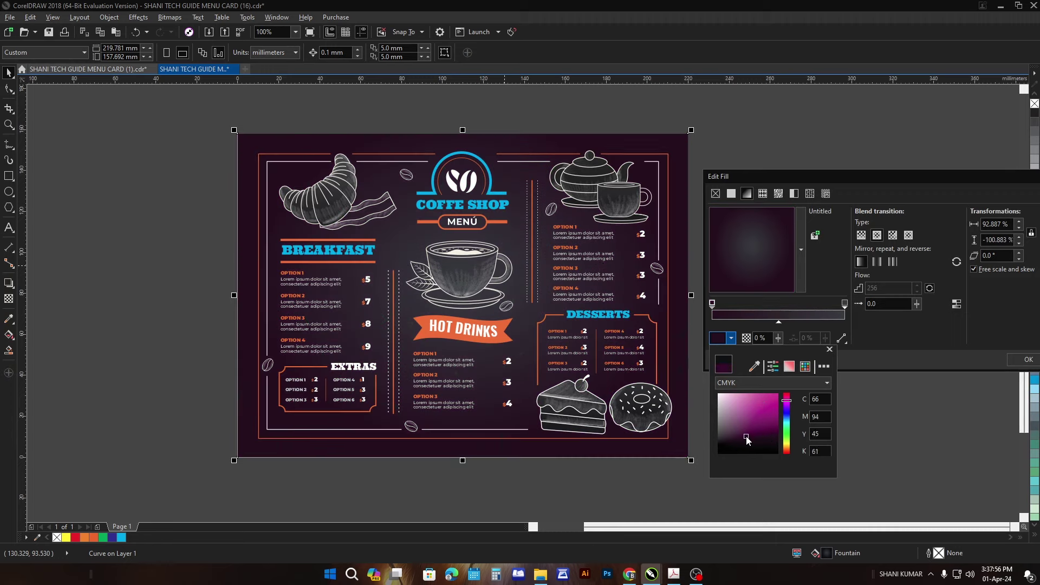
click(929, 382)
drag(915, 176, 743, 175)
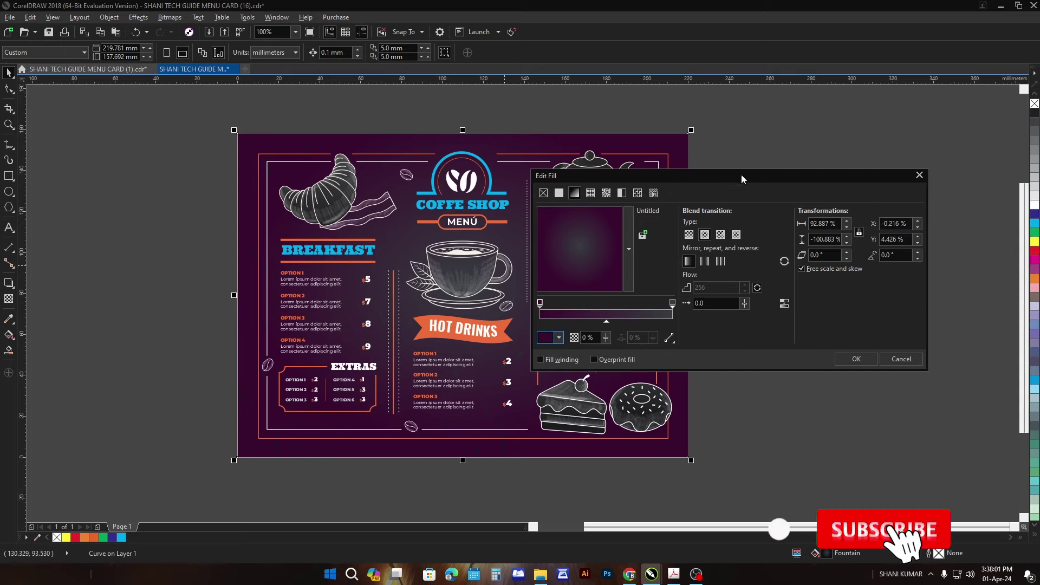
click(855, 359)
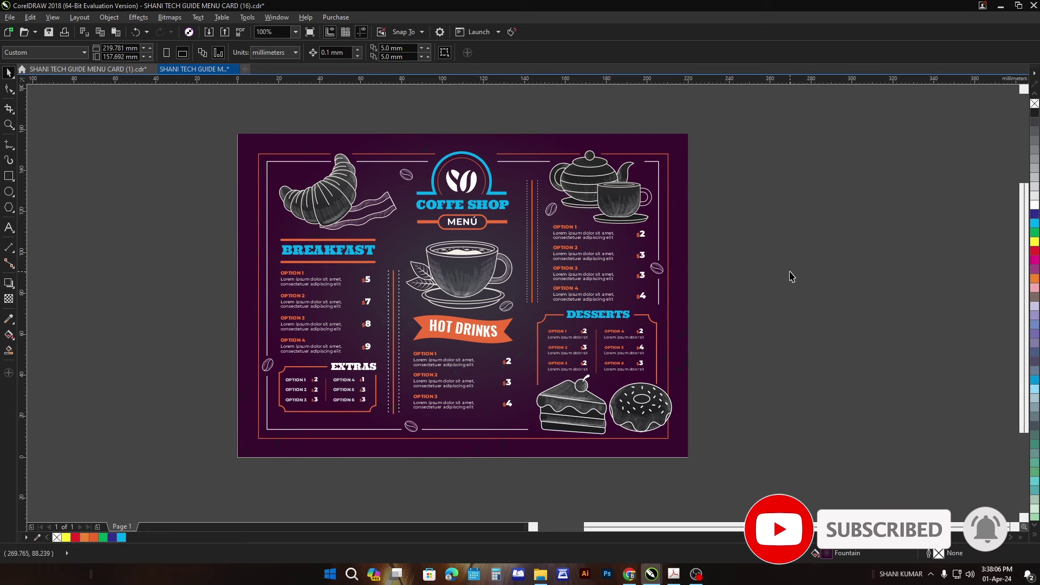
Step: Preview templates (12), (16) and (13), then open the chalkboard ice cream menu (13) in a new tab
key(ctrl+o)
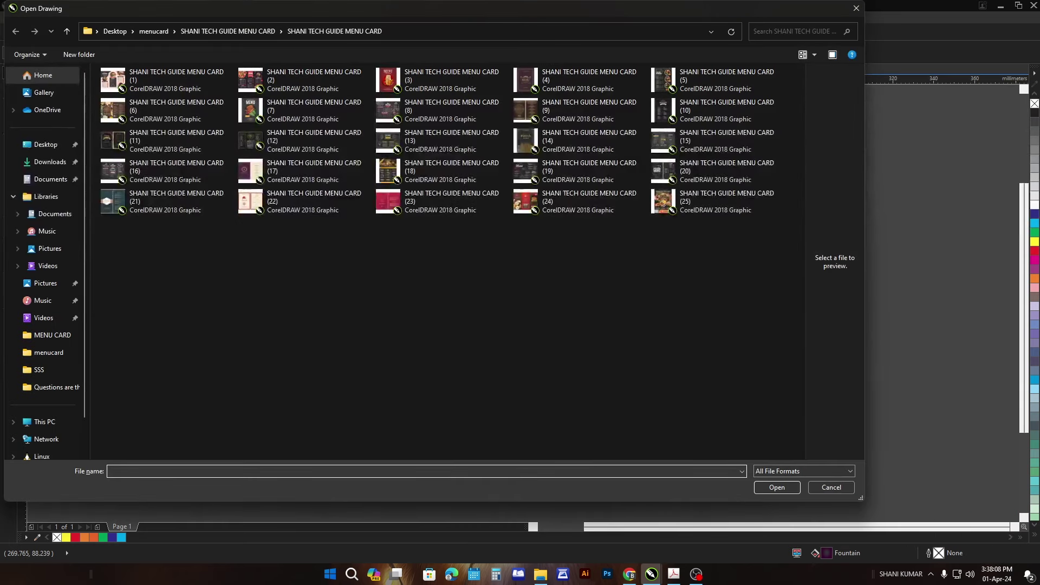
click(297, 141)
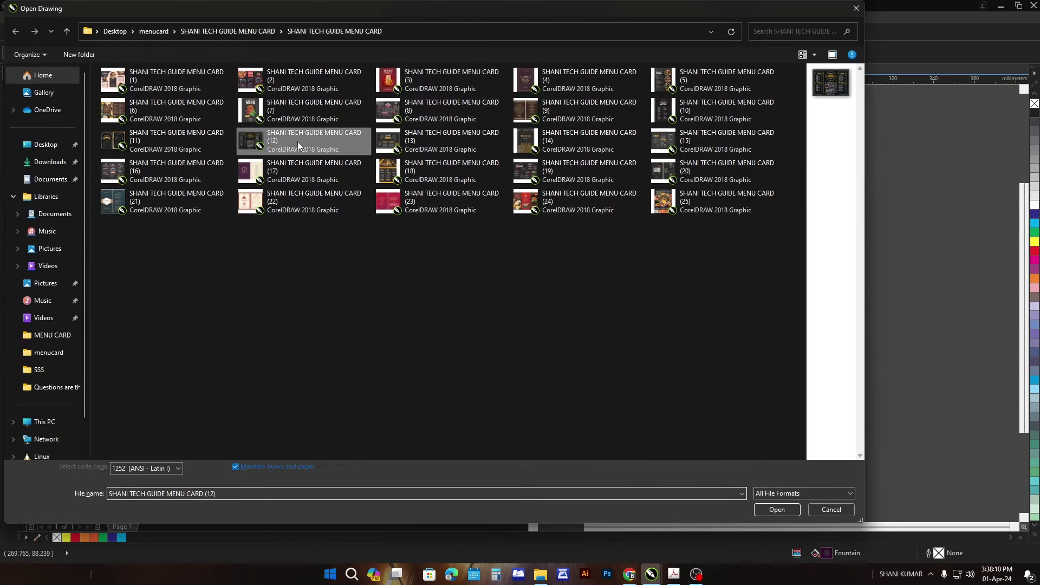
click(210, 144)
click(189, 173)
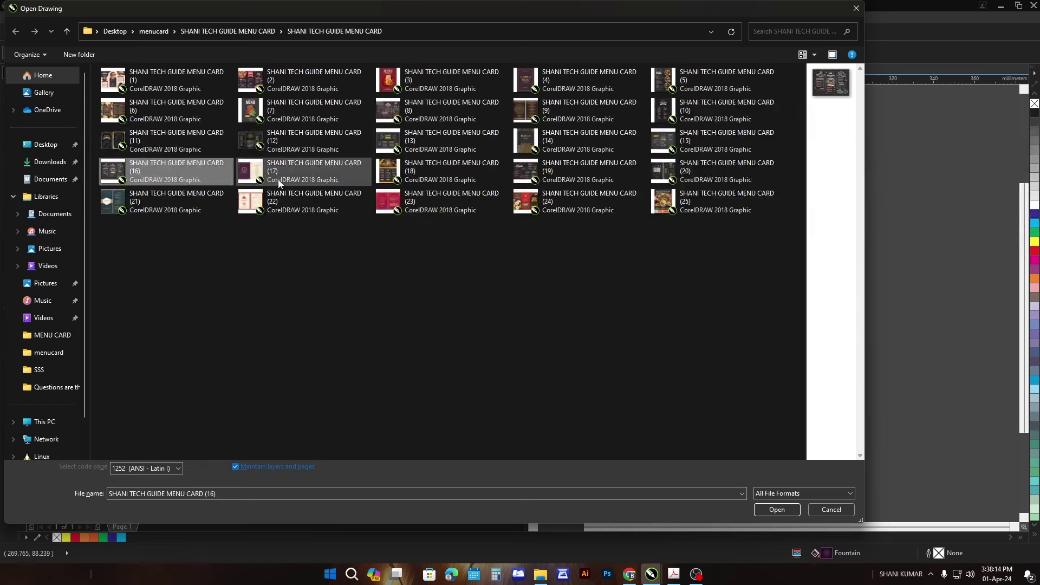
click(279, 184)
click(413, 177)
click(436, 148)
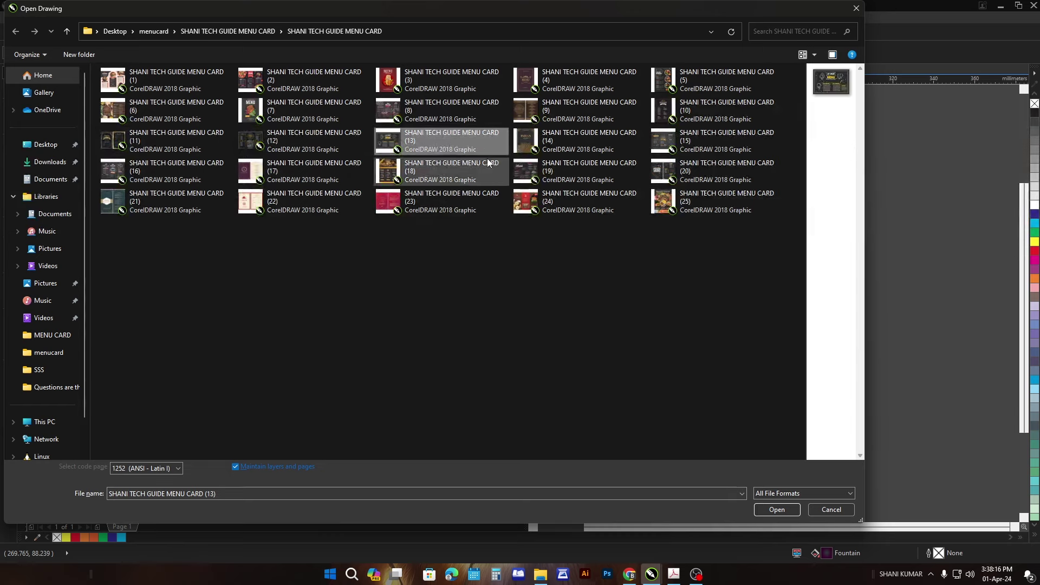
click(764, 508)
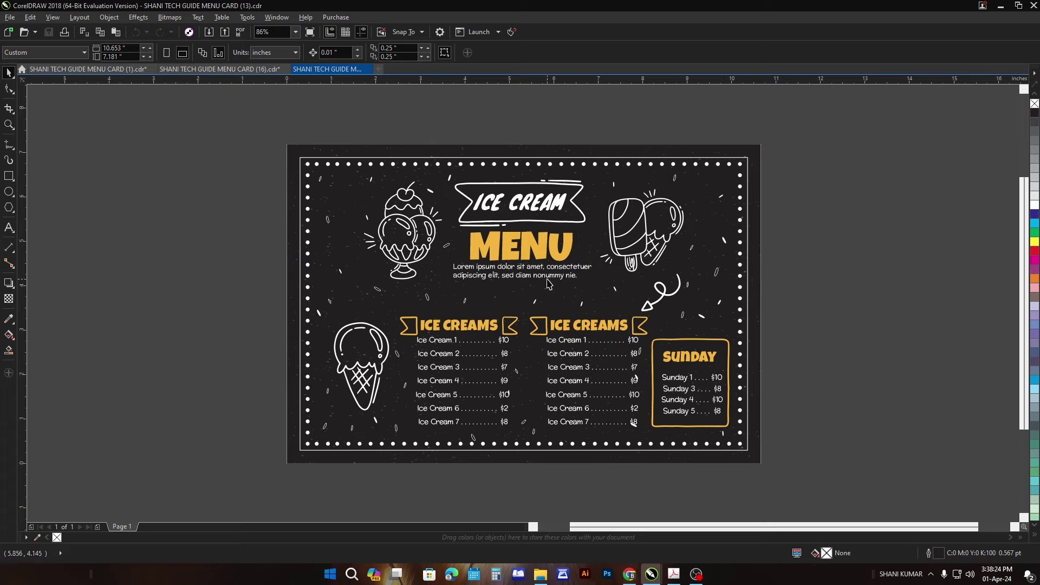
Step: Retype the ice cream card's MENU headline as 'SHANI', undo it back to MENU, and reopen the file list
ctrl+click(524, 247)
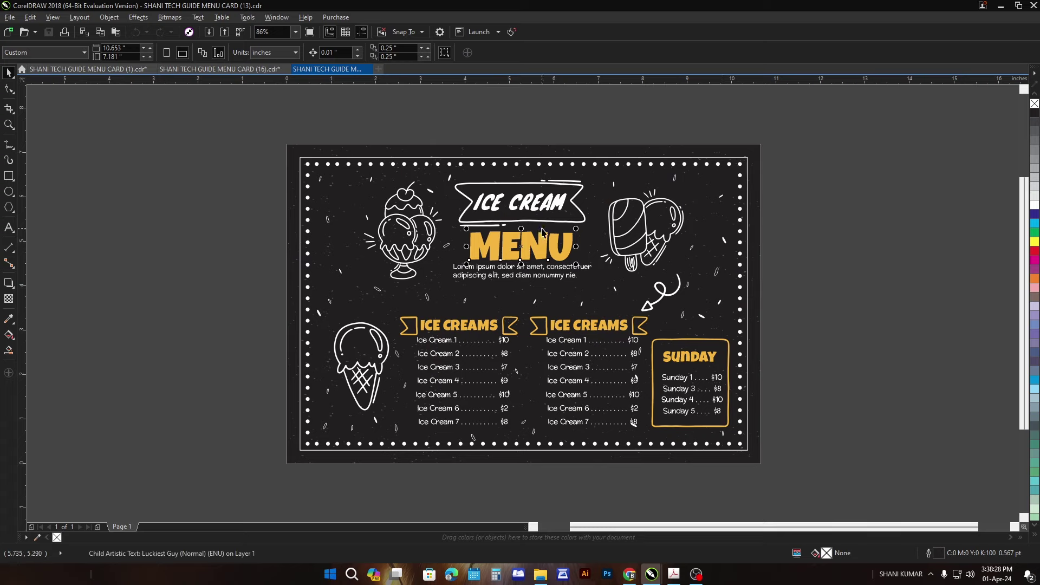
double_click(544, 232)
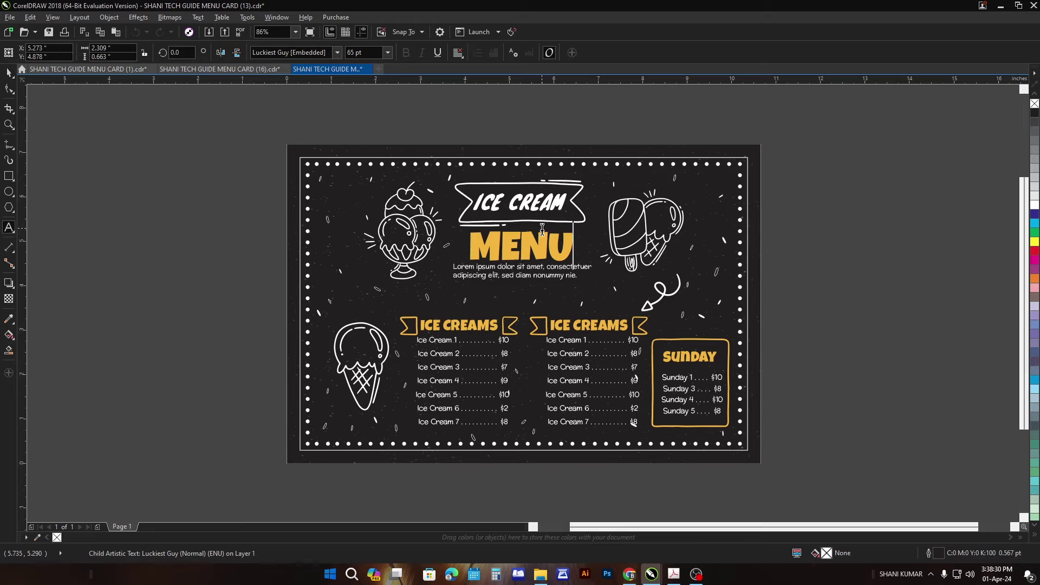
key(ctrl+a)
text(SHA)
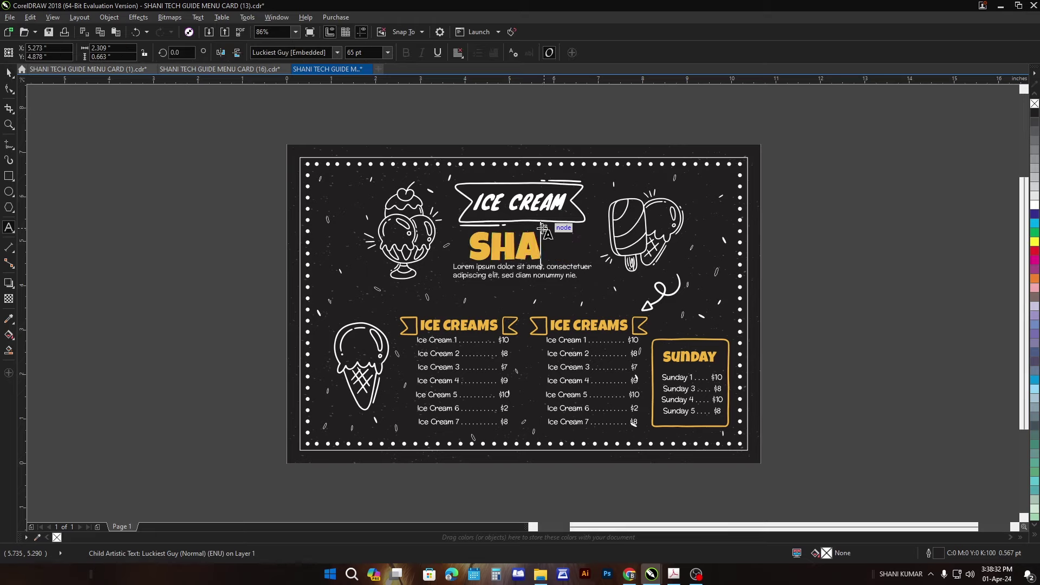
text(NI)
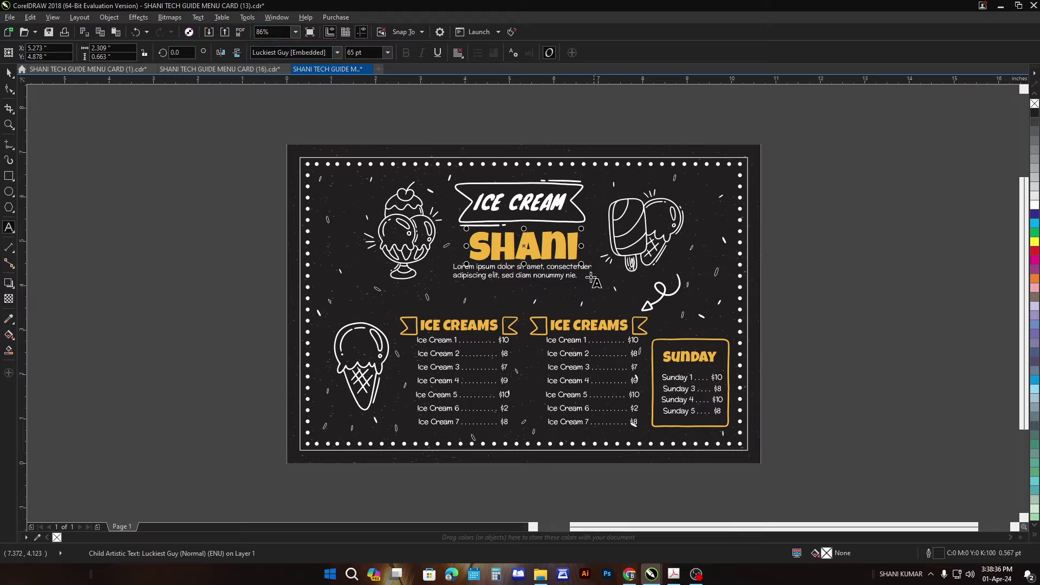
click(8, 72)
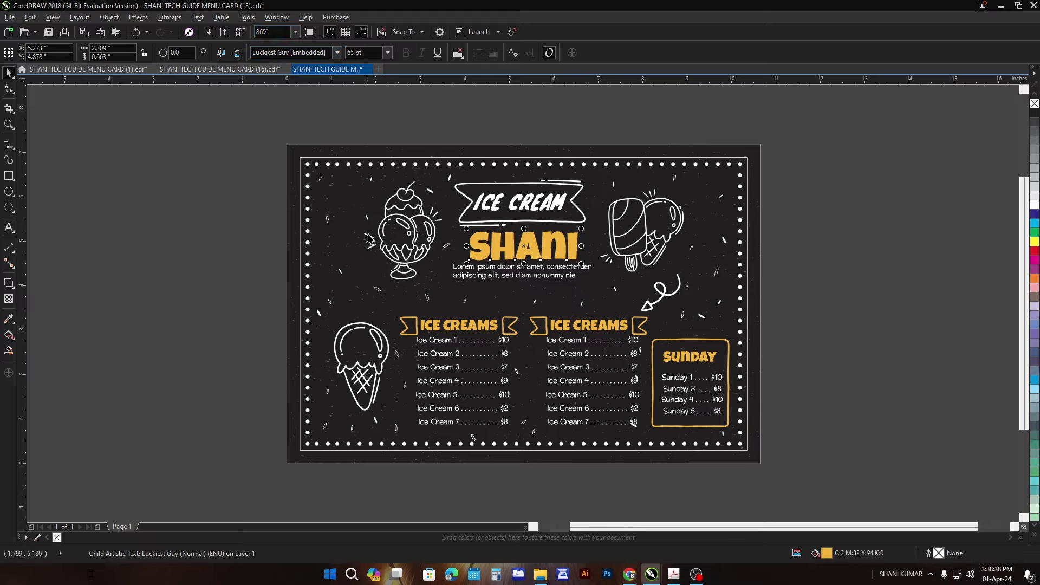
key(ctrl+z)
key(ctrl+z)
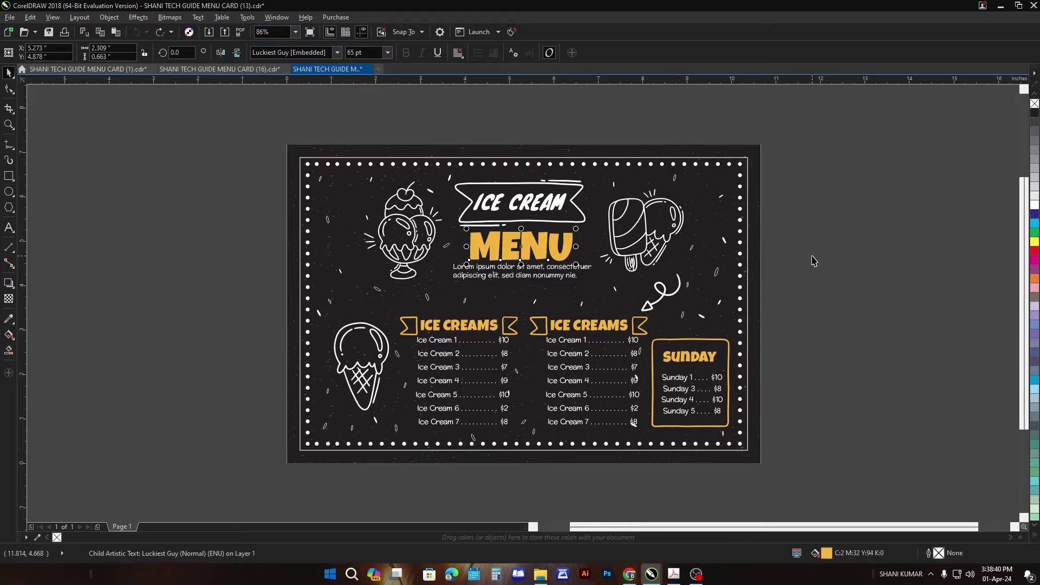
key(ctrl+o)
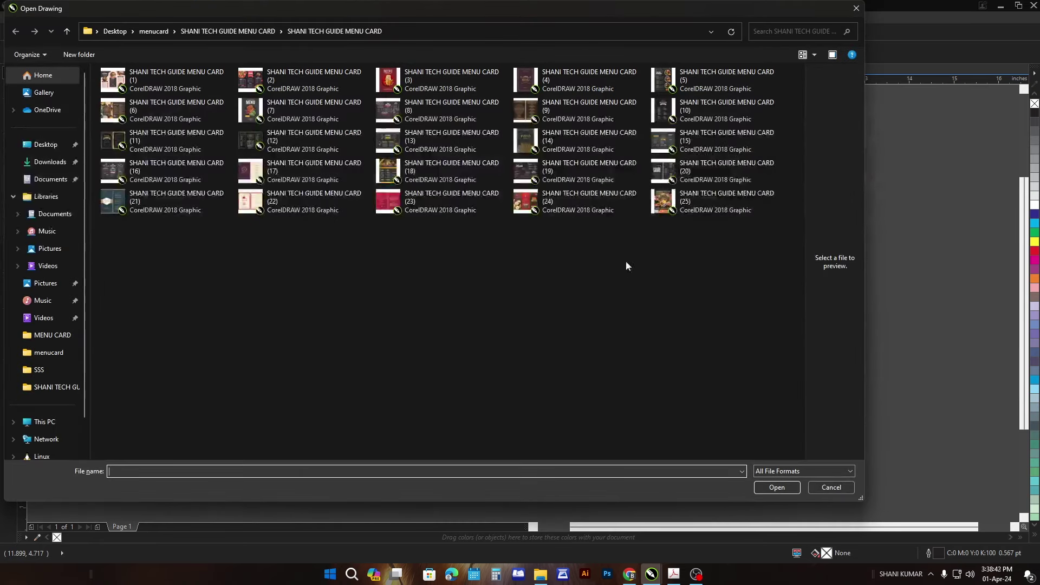
Step: Open the Best Pizza template (8), accepting the substitutes for its missing Montserrat fonts
click(444, 115)
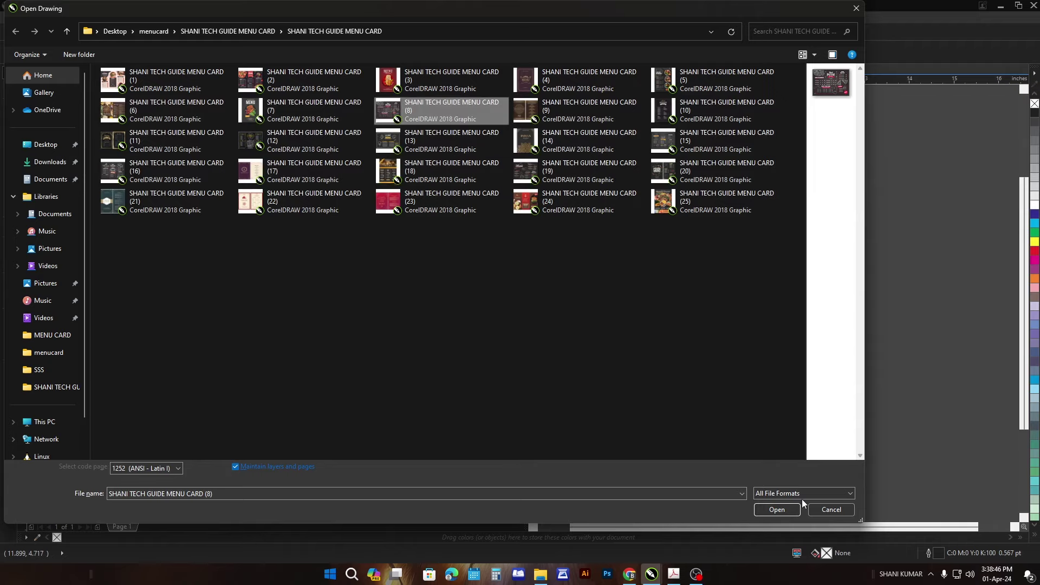
click(786, 508)
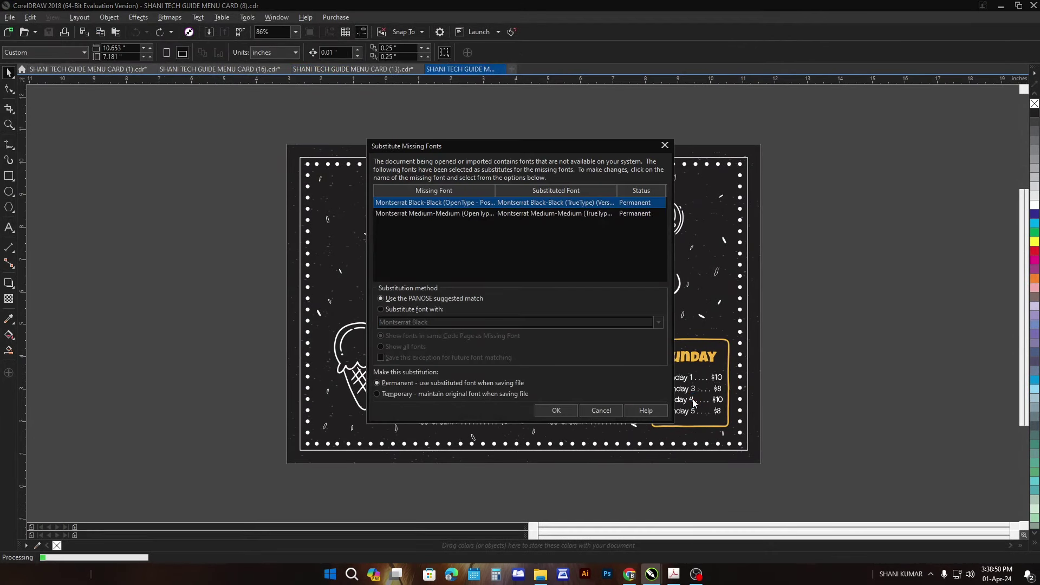
click(556, 412)
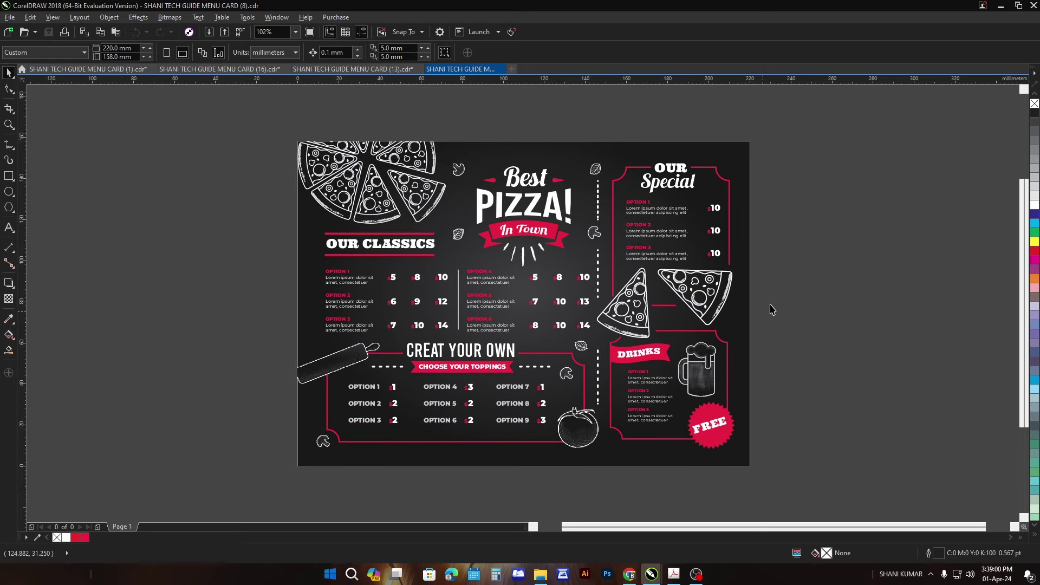
Step: Preview the Indian menu (6) in a widened preview pane, then open the chalkboard Restaurant Menu template (12)
key(ctrl+o)
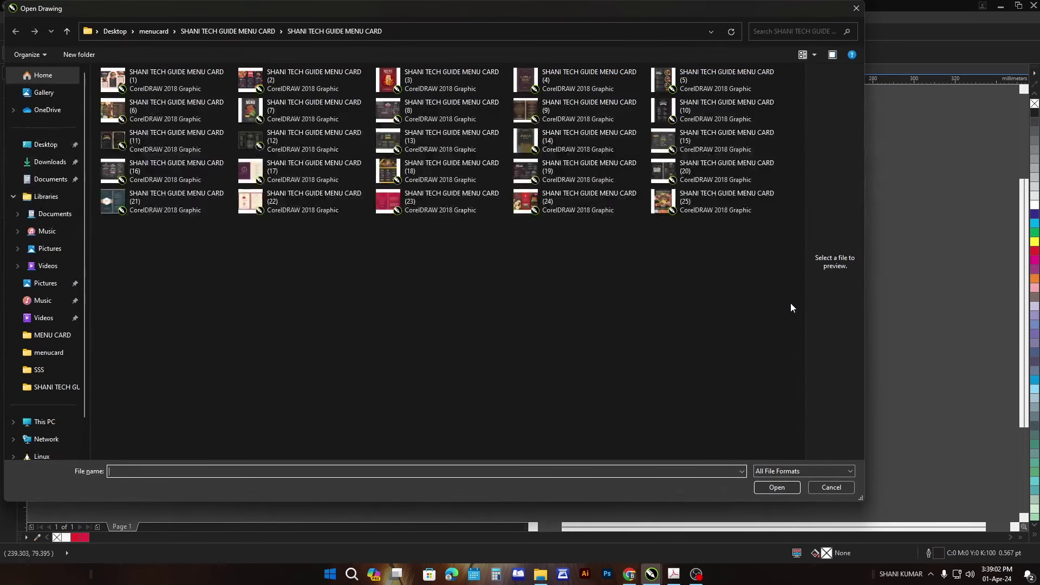
click(200, 116)
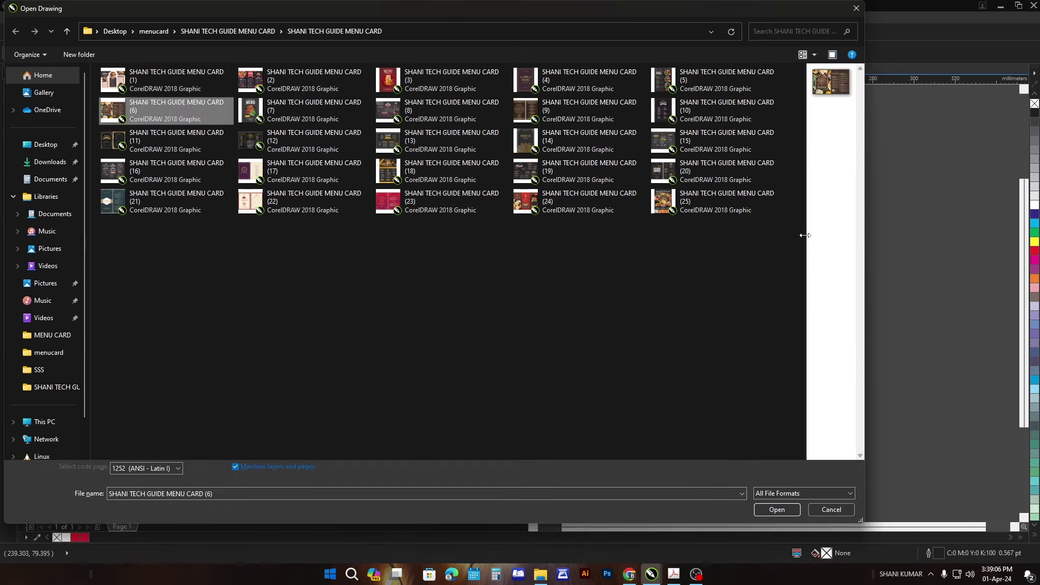
drag(807, 233, 620, 275)
click(269, 145)
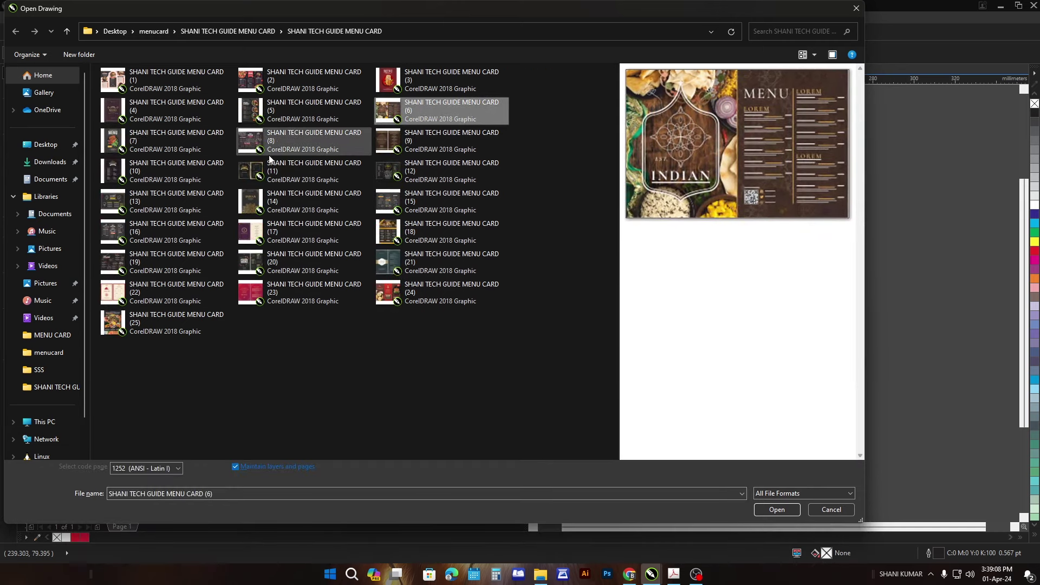
click(430, 181)
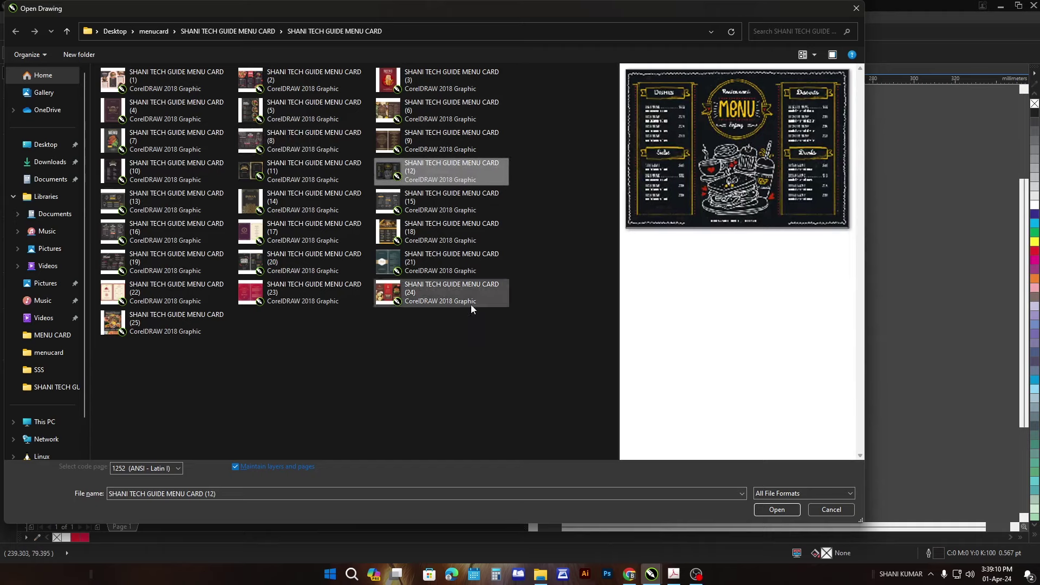
click(774, 510)
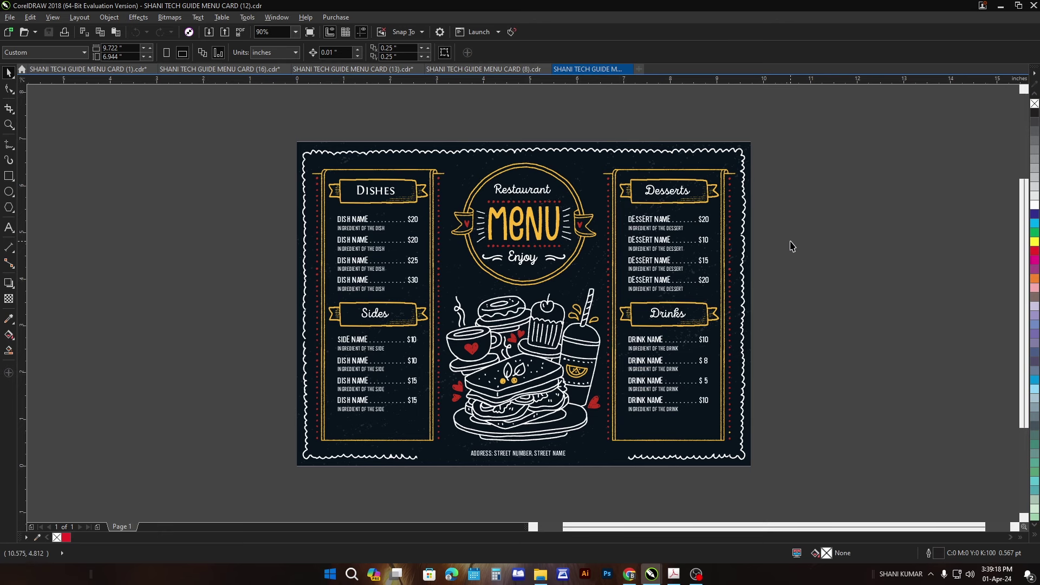
Step: Open the burger menu template (15) from the Open Drawing dialog
key(ctrl+o)
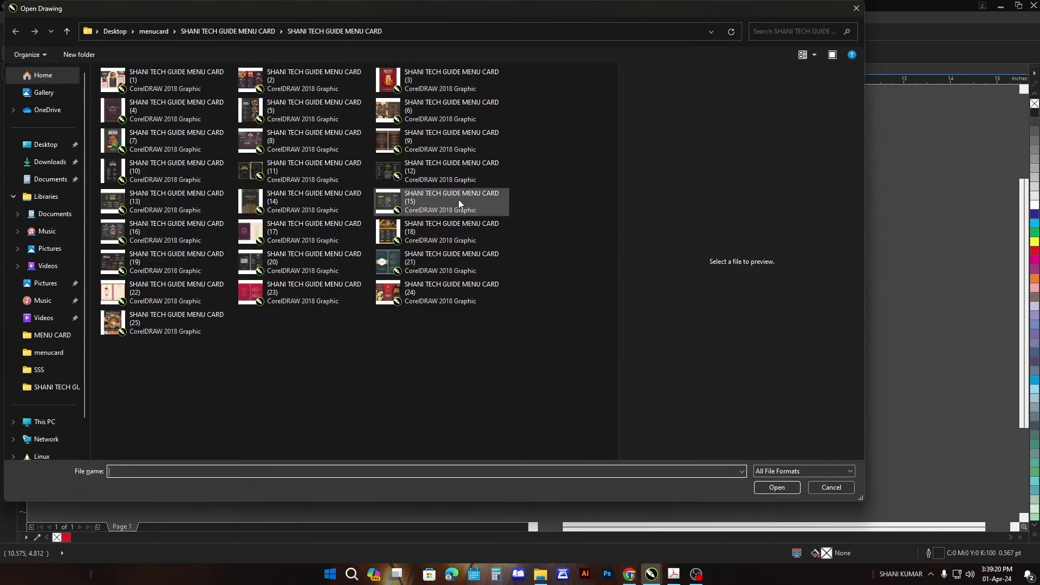
click(459, 203)
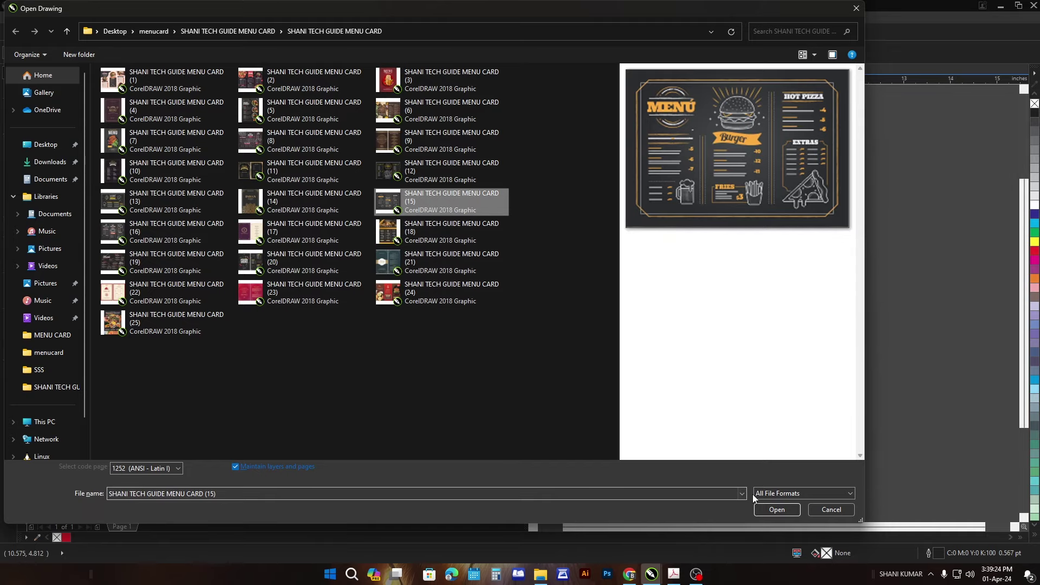
click(776, 510)
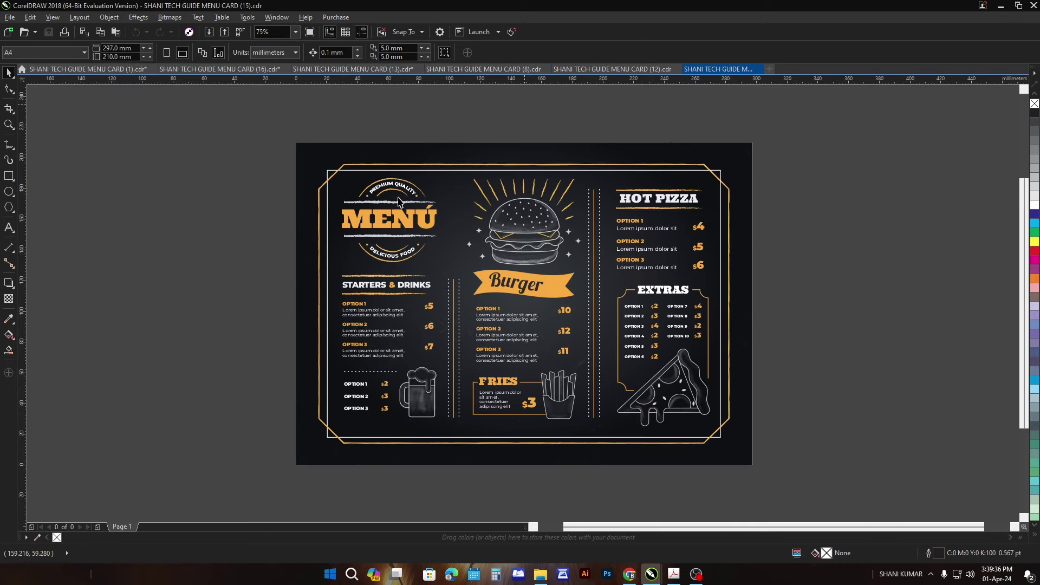
Step: Recolour the MENÚ headline cyan, undo it, and bring the file list back
ctrl+click(411, 219)
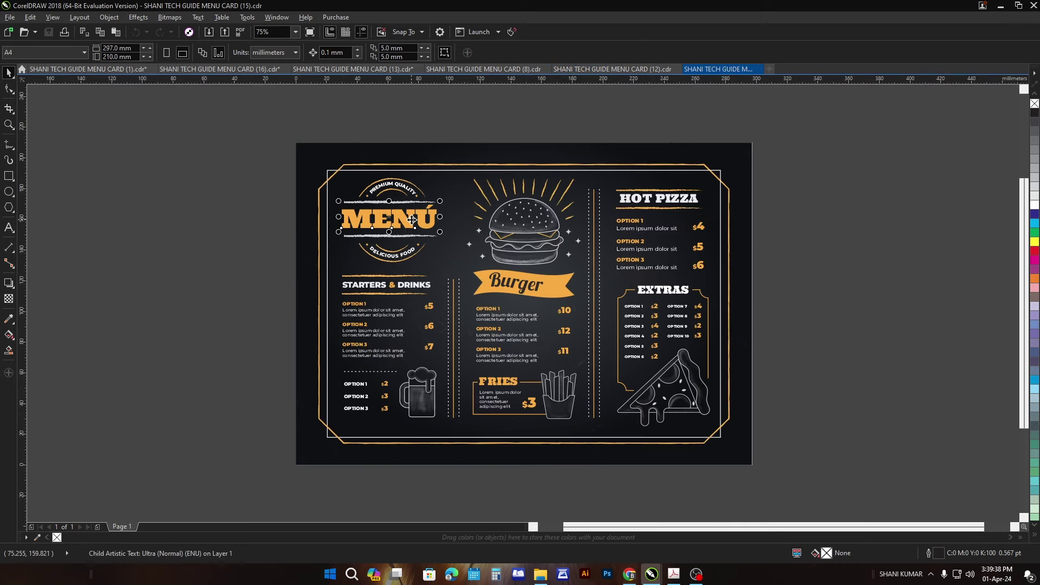
click(1034, 223)
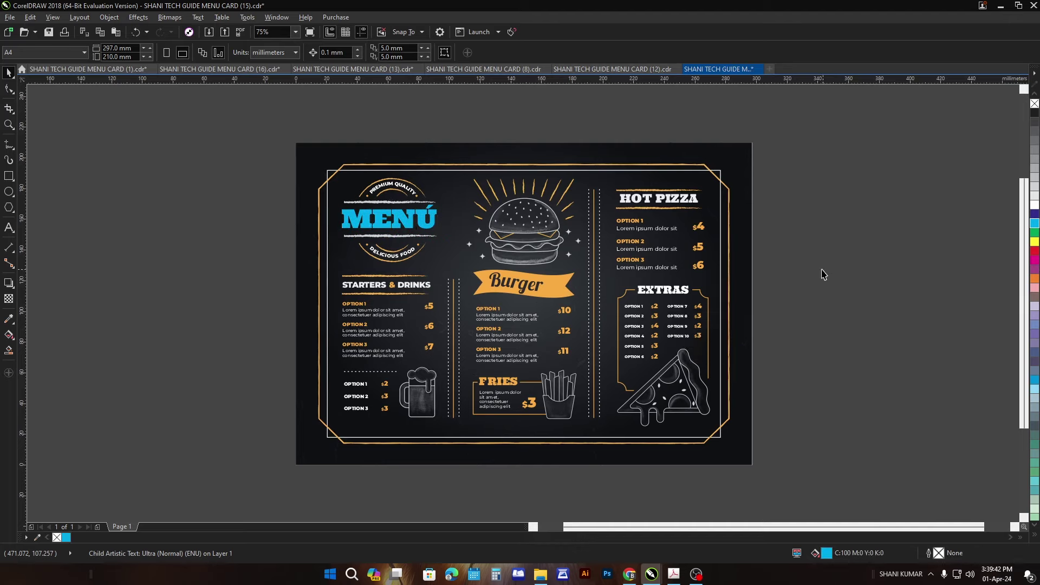
key(ctrl+z)
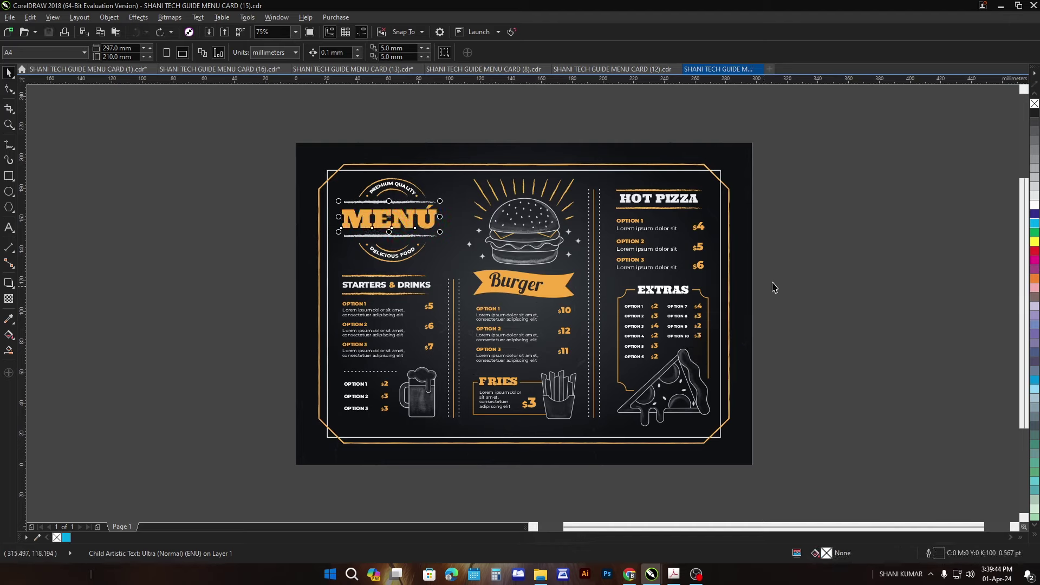
key(ctrl+o)
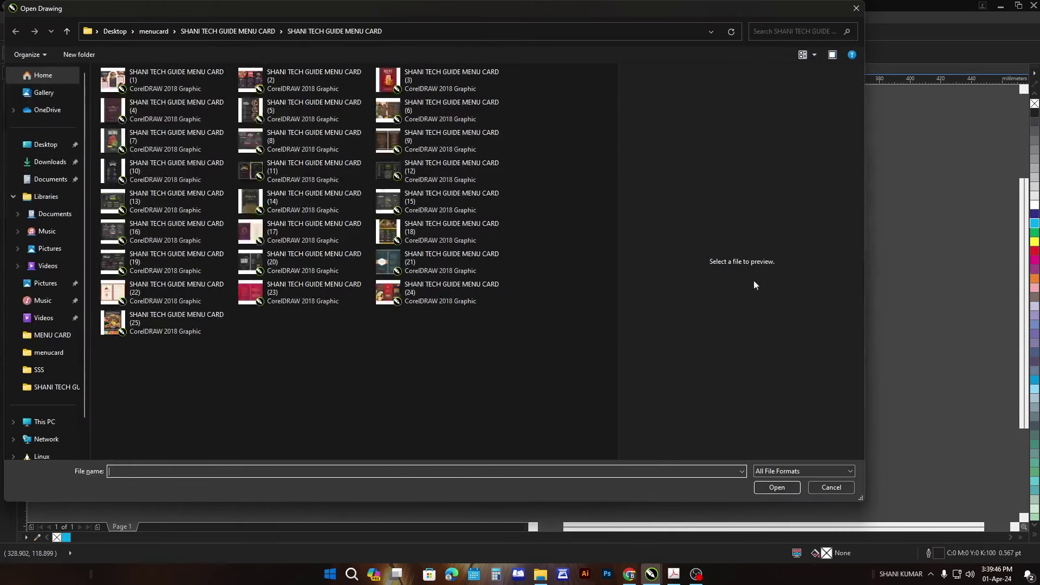
Step: Open the chalkboard Menu Restaurant card (19), then bring up the file list again
click(166, 271)
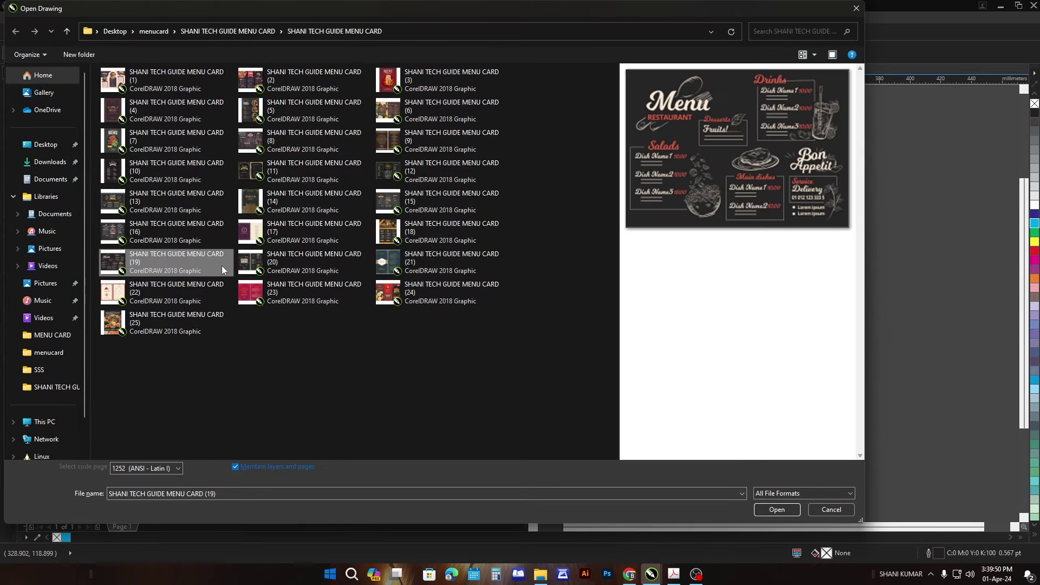
click(783, 508)
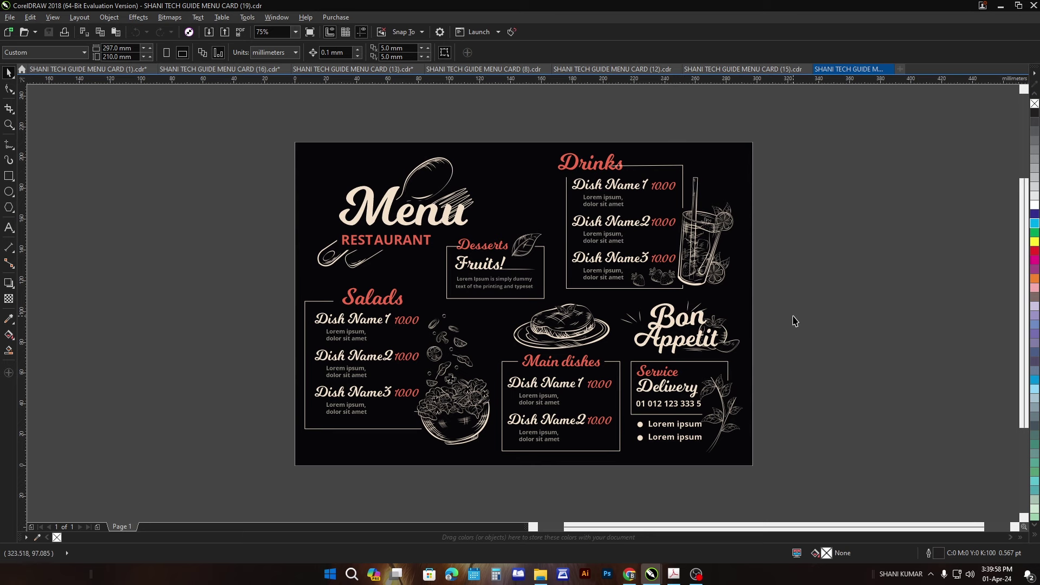
key(ctrl+o)
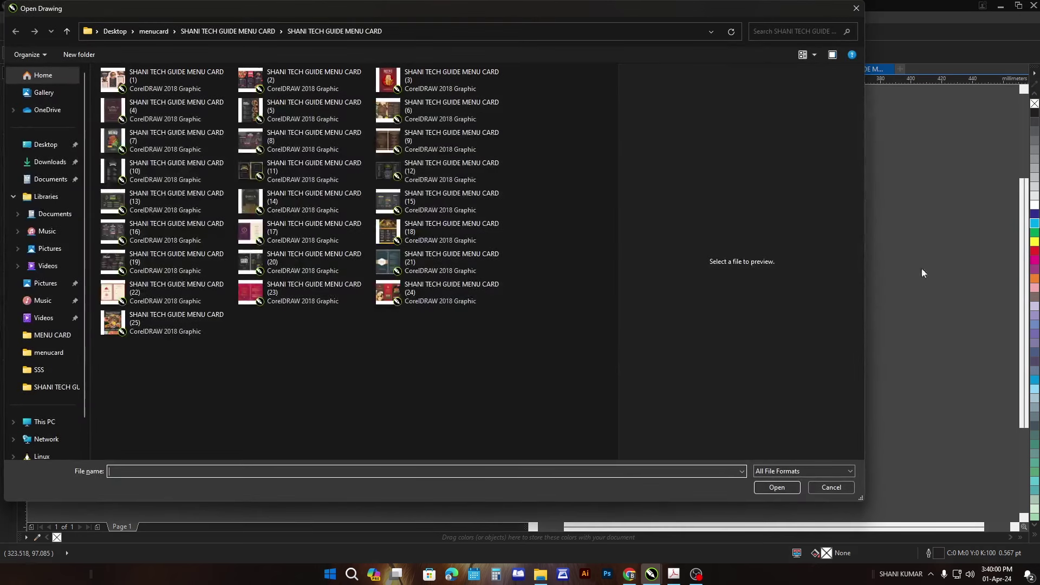
Step: Preview cards (22), (15), (18) and (21), then open the two-page FOOD MENU card (20)
click(205, 291)
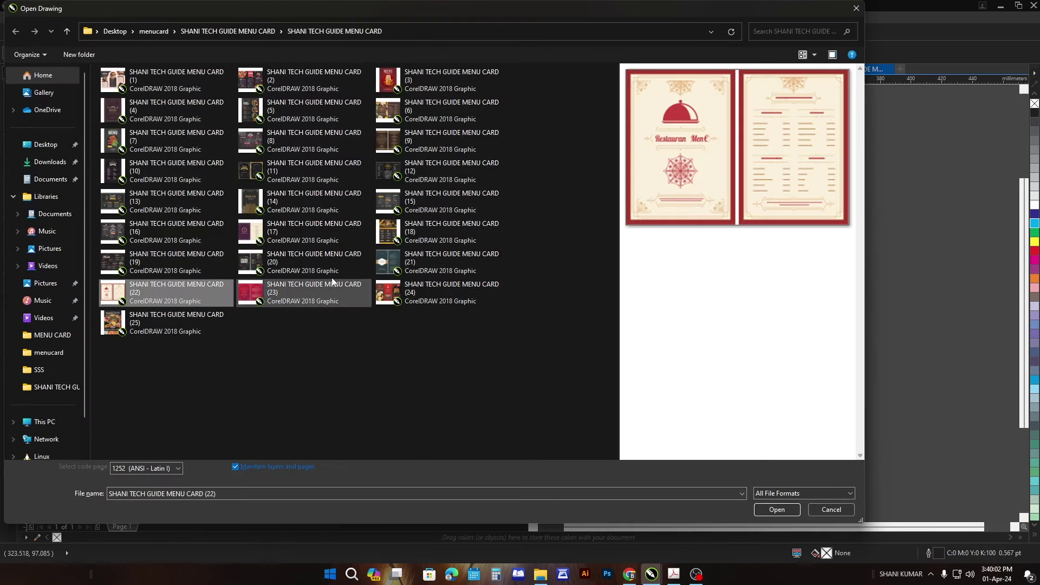
click(430, 211)
click(449, 244)
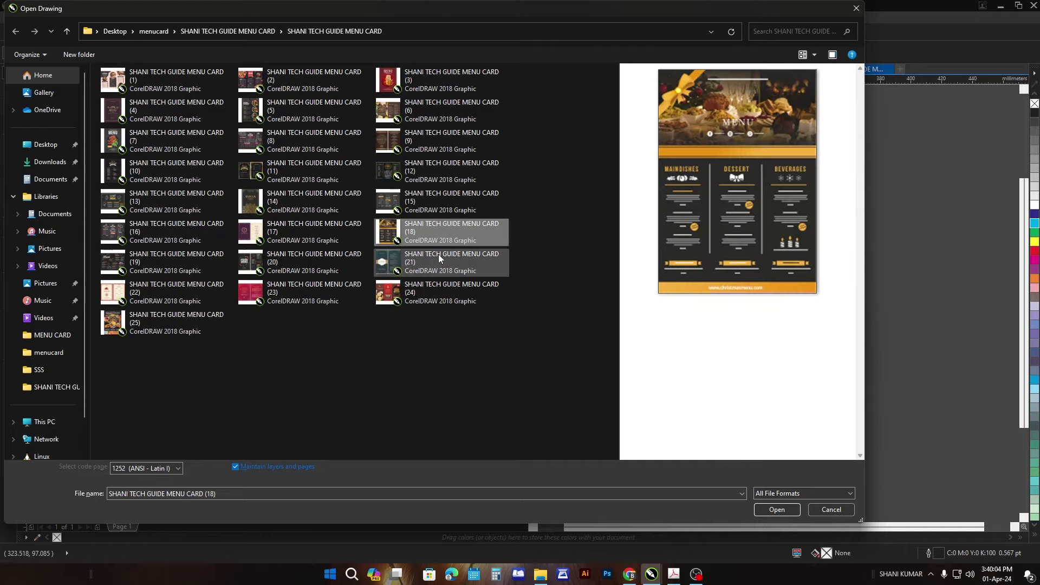
click(440, 263)
click(324, 256)
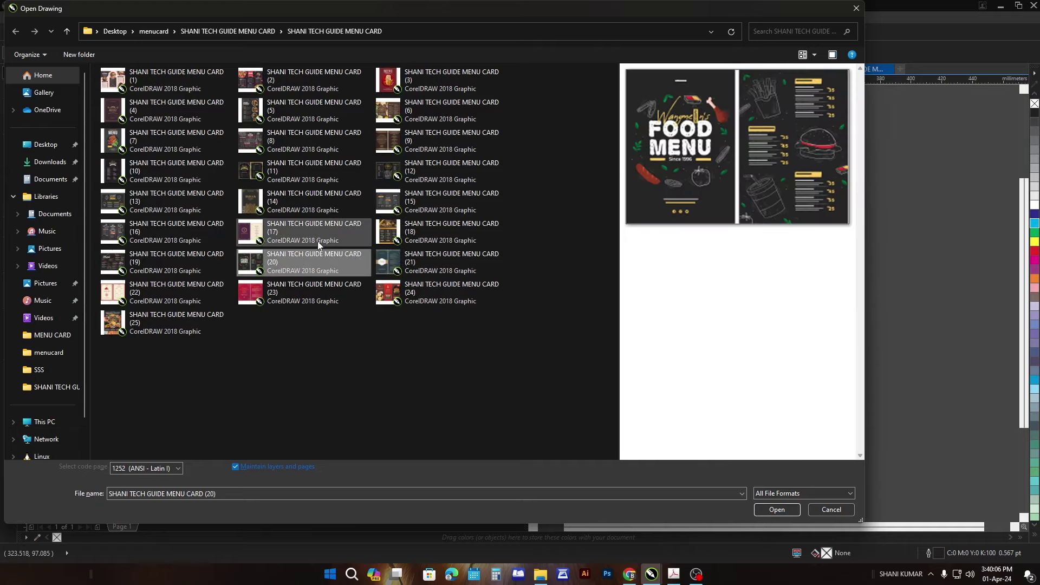
click(776, 507)
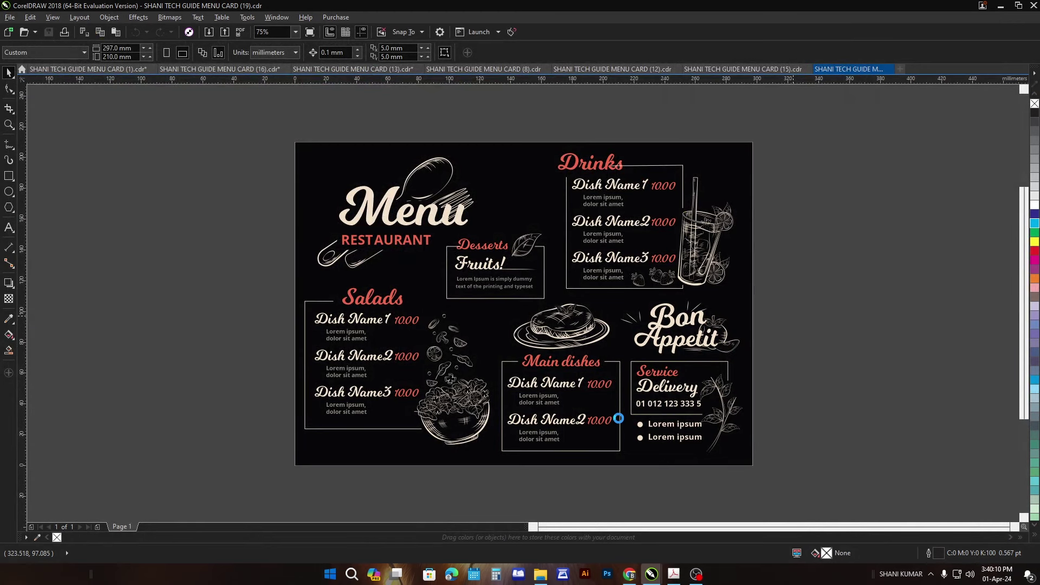
Step: Accept the font substitutes, inspect both pages' artwork groups of card (20), then reopen the file list at card (20)
click(563, 407)
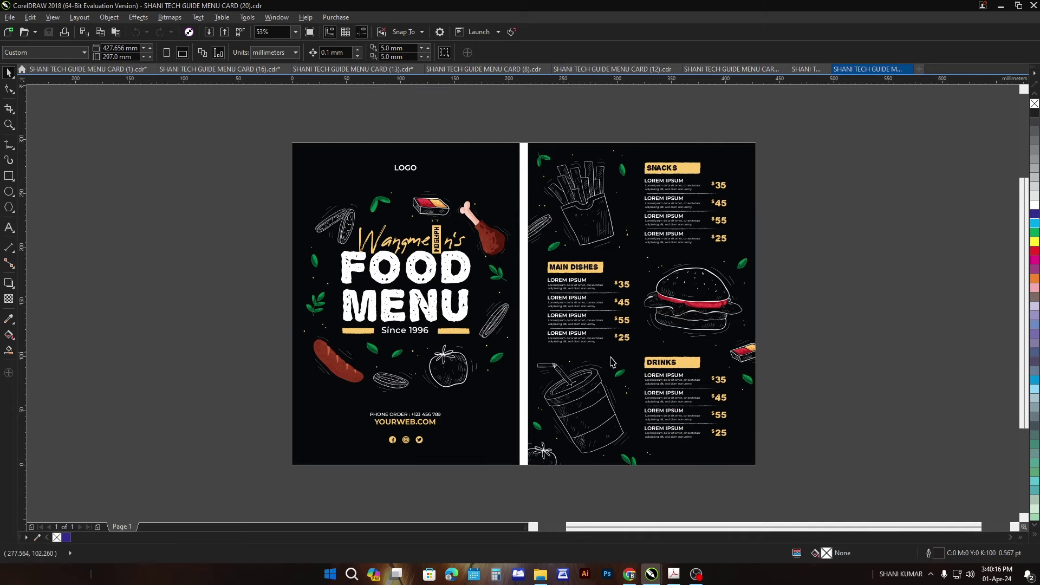
click(457, 282)
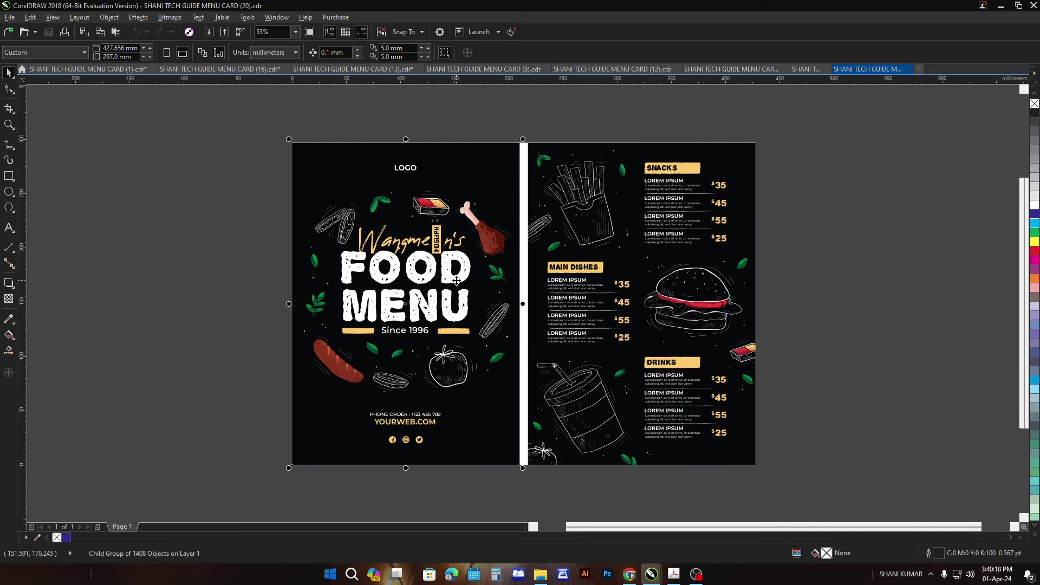
ctrl+click(450, 275)
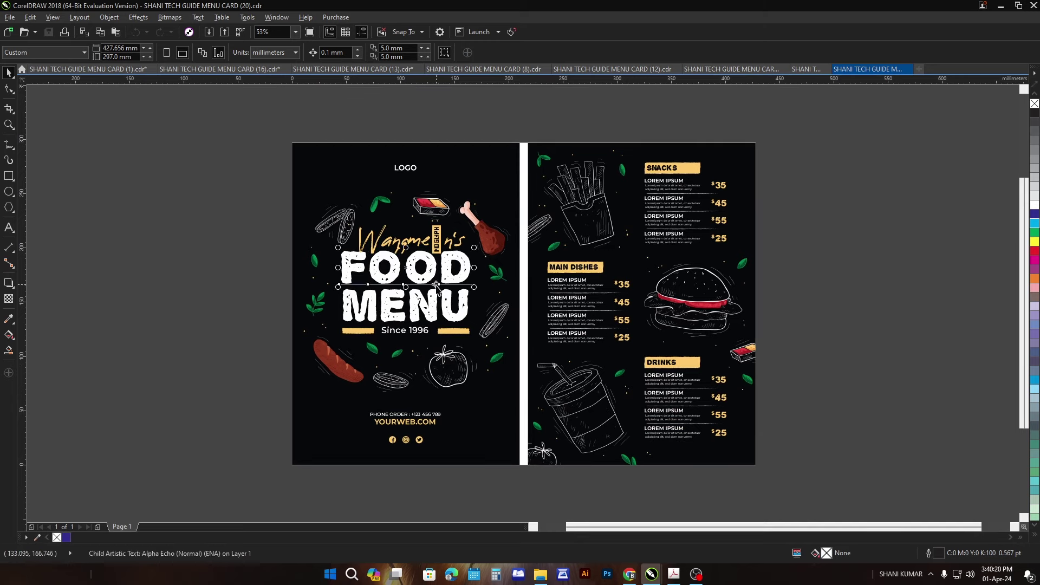
click(444, 313)
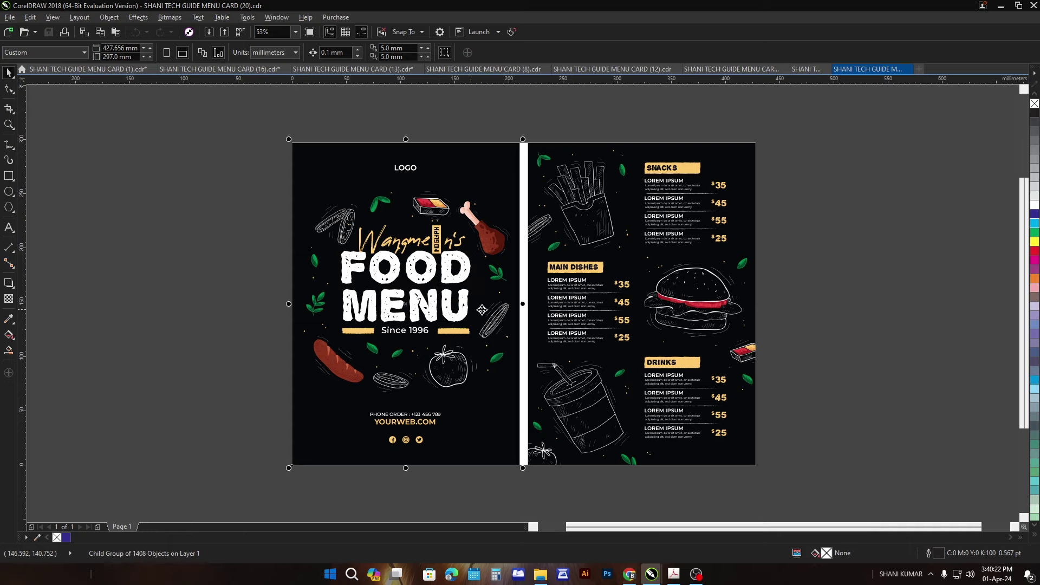
click(744, 147)
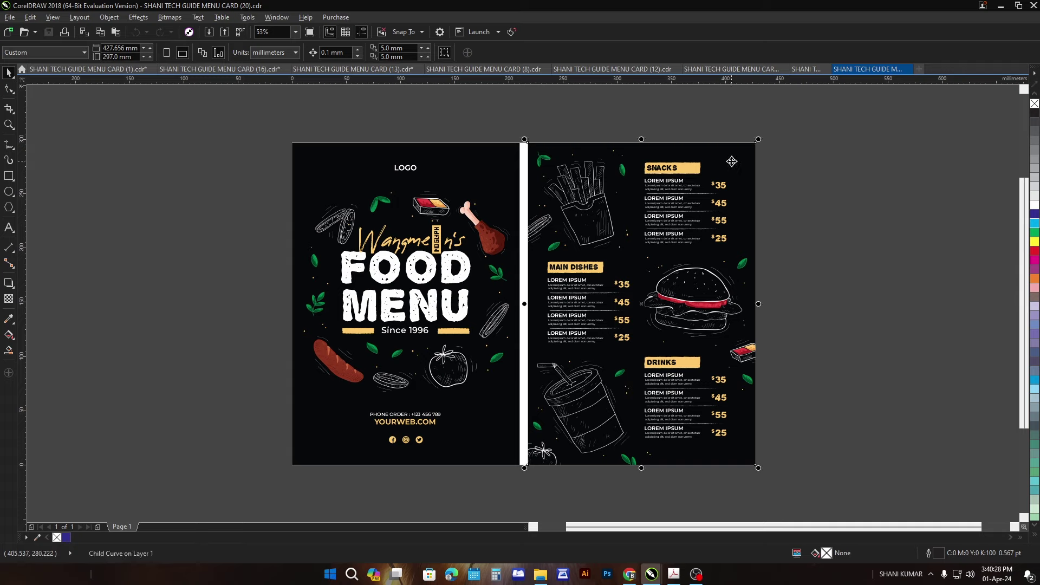
click(761, 231)
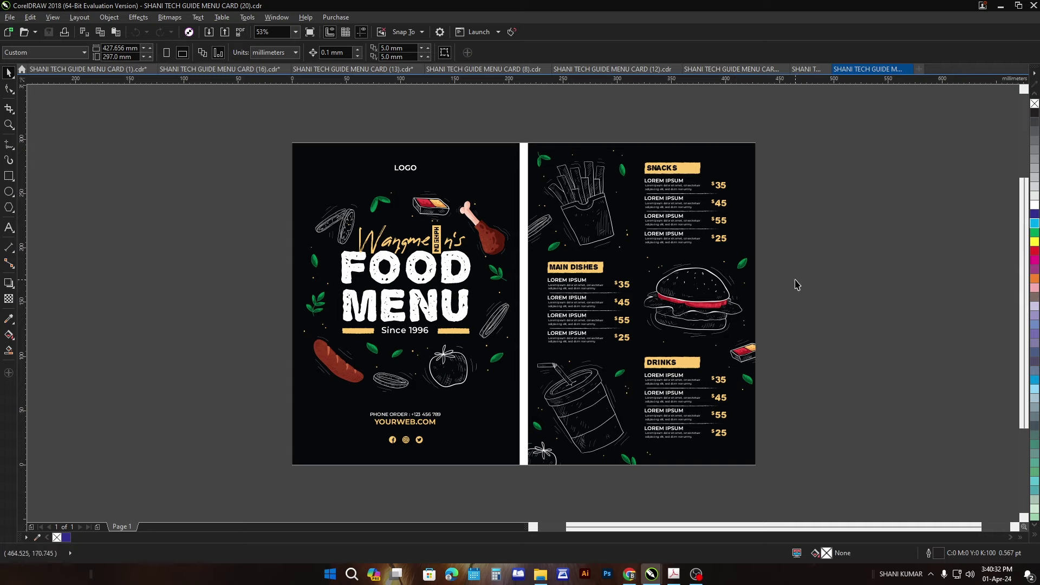
key(ctrl+o)
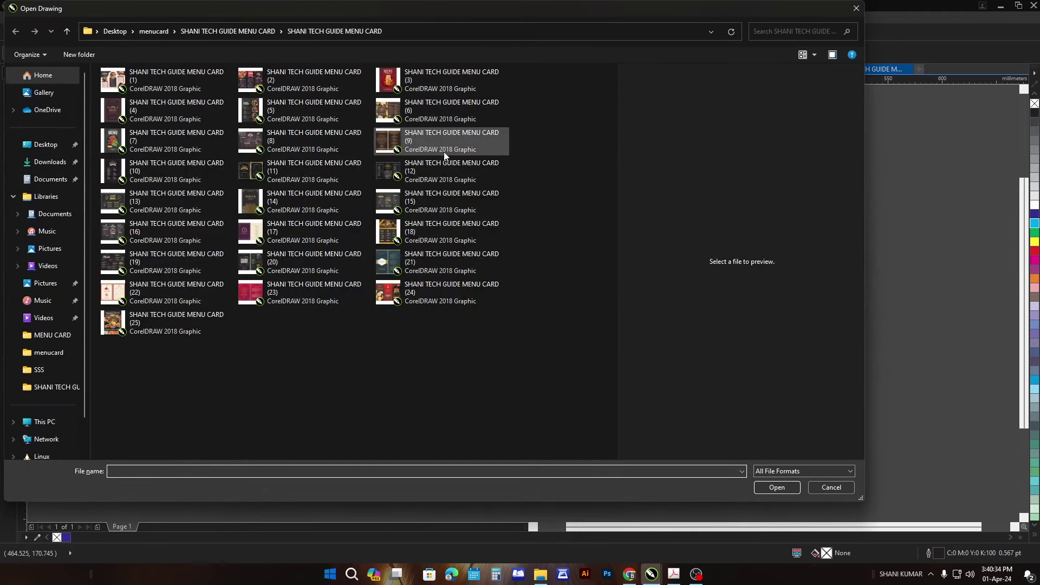
click(330, 262)
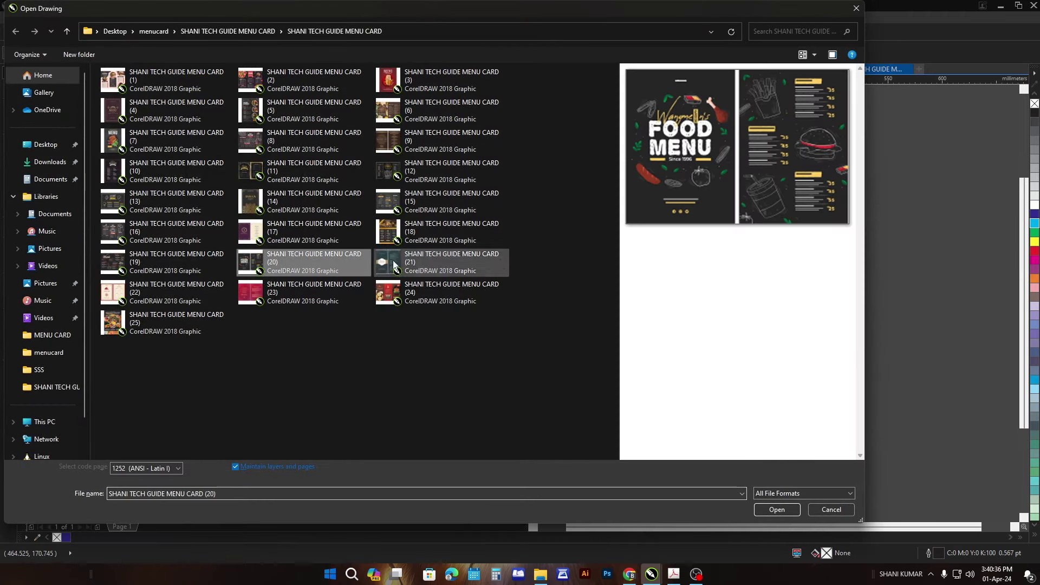
Step: Preview cards (21), (15), (12), (6) and (5), then open the ITALIAN FOOD menu card (2)
click(474, 259)
click(443, 226)
click(448, 205)
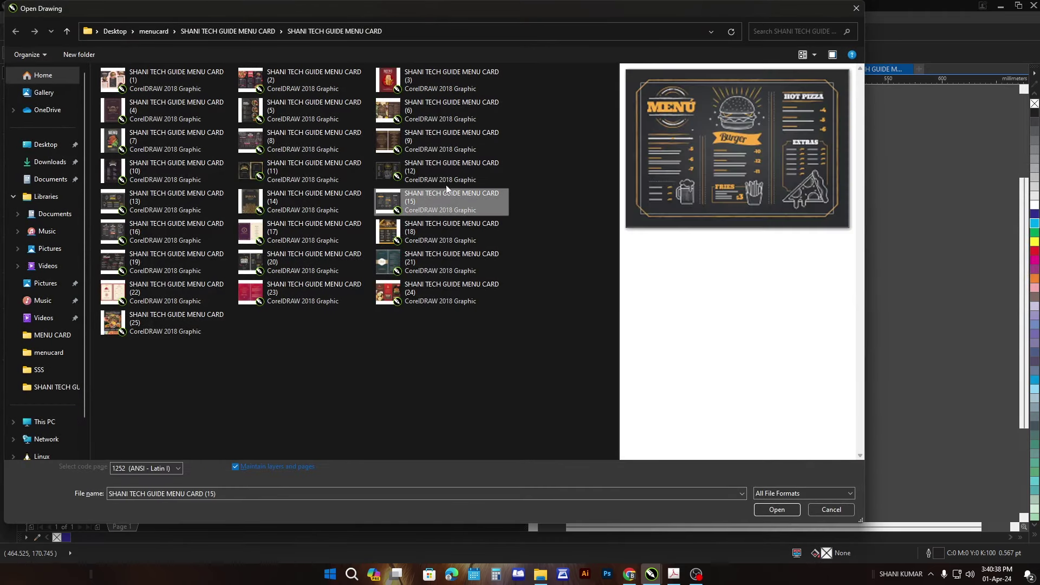
click(436, 168)
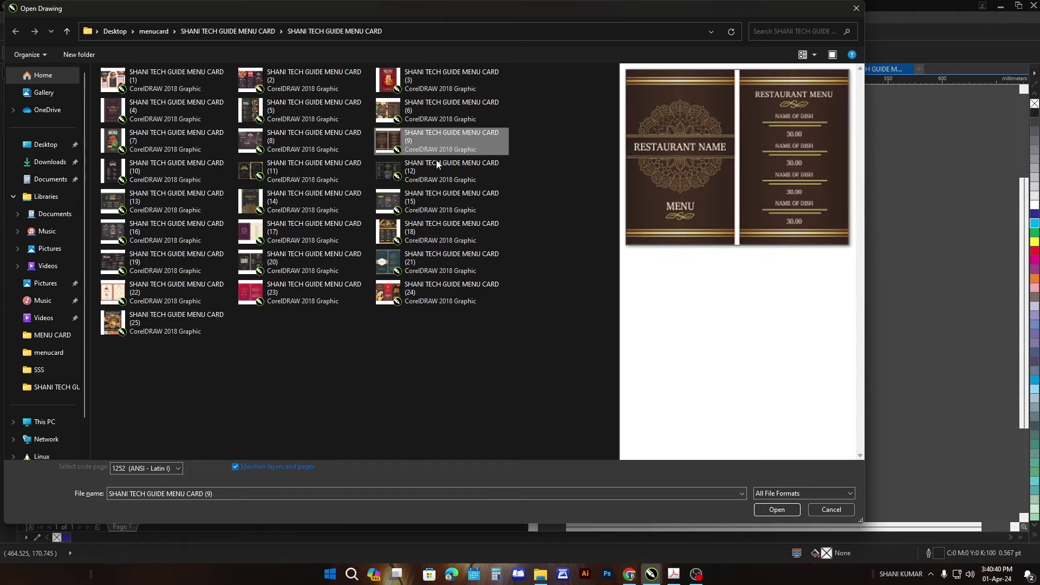
click(431, 110)
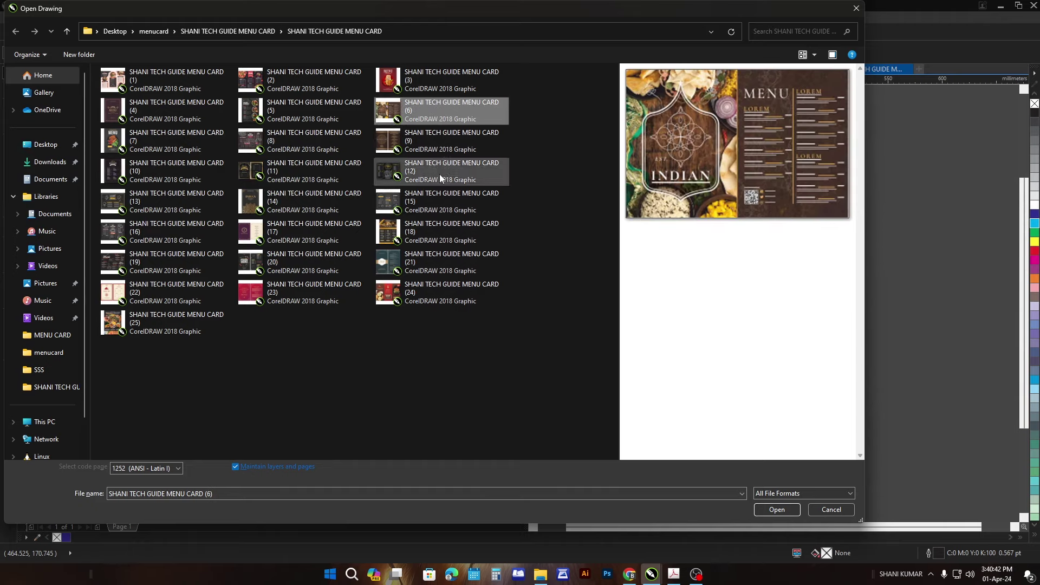
click(227, 120)
click(287, 116)
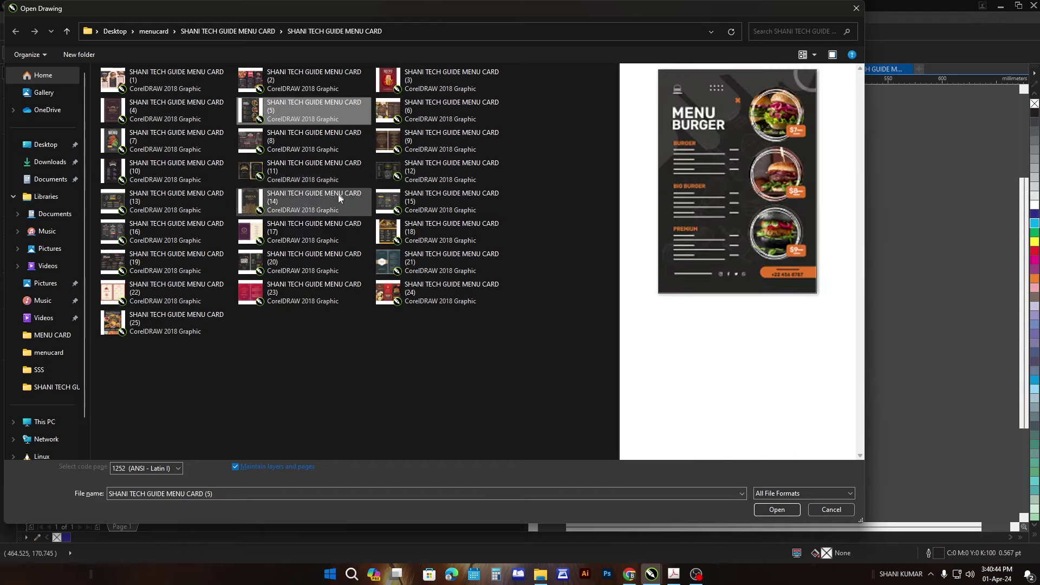
click(295, 88)
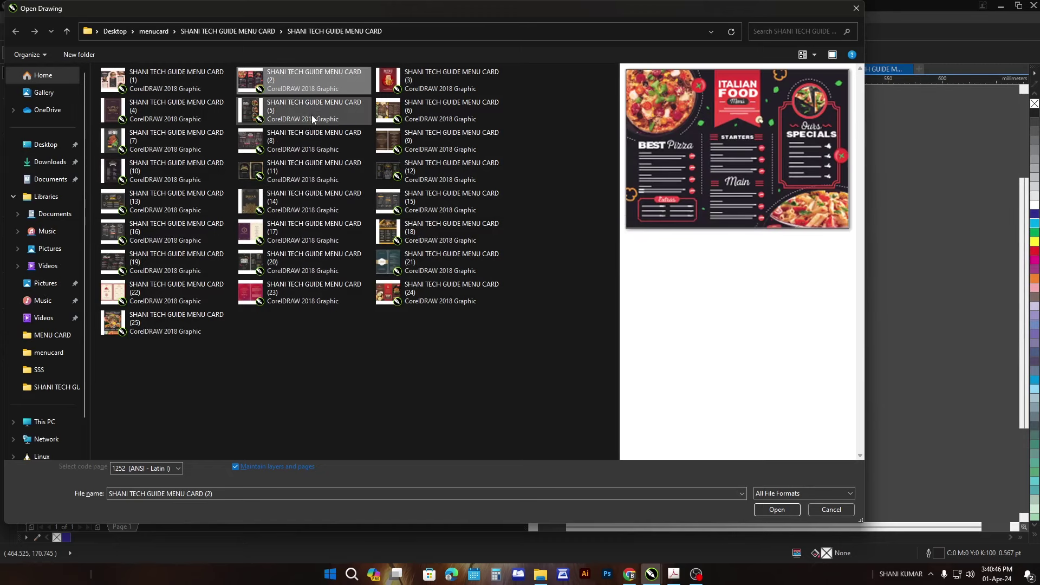
click(771, 508)
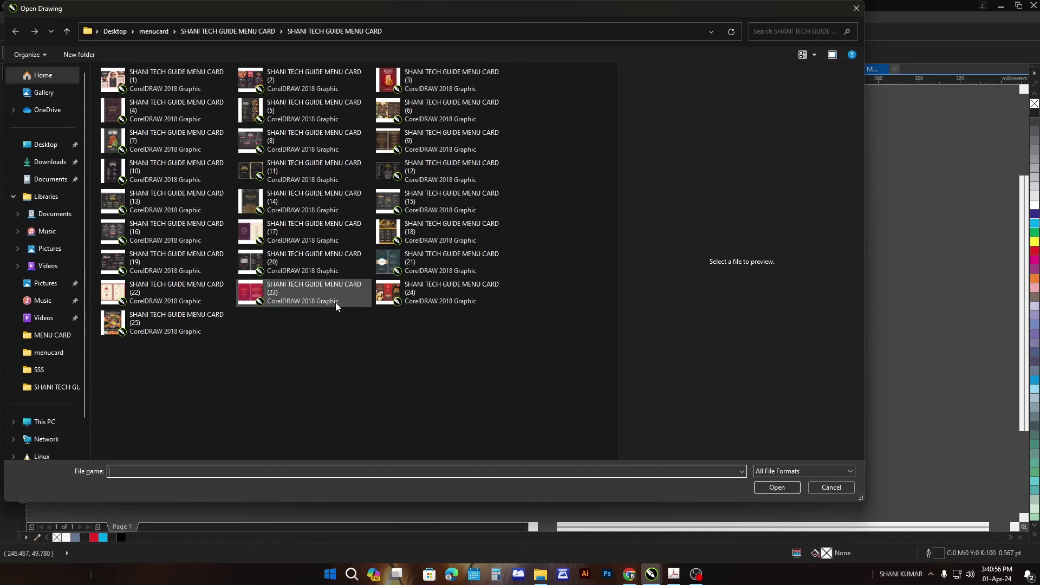
Step: Preview cards (25) and (10), settling on the food restaurant MENU card (7)
click(181, 314)
click(161, 173)
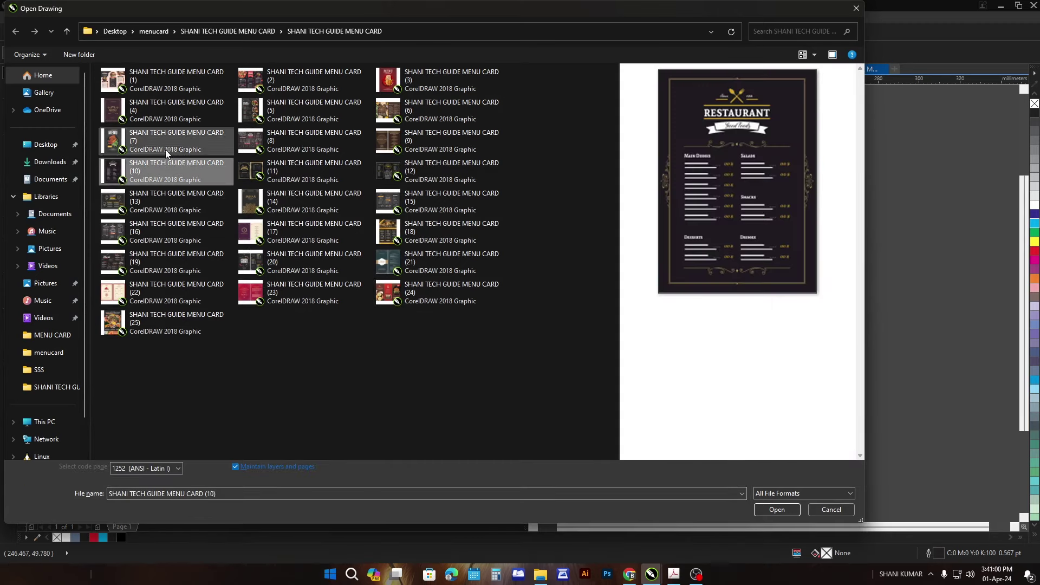
click(165, 147)
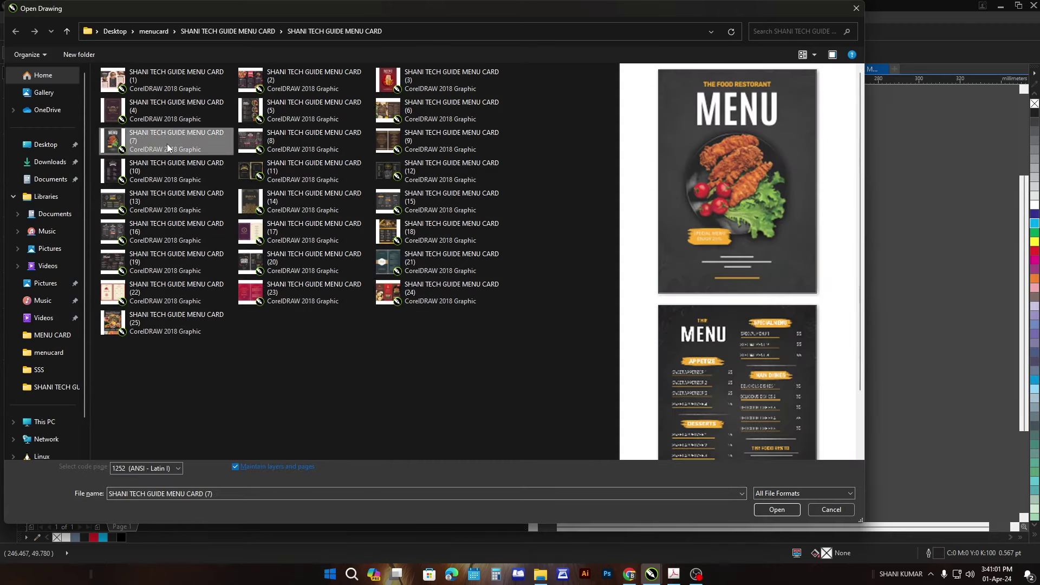
Step: Open the two-page MENU card (7), switch to its cover page, and go to File > Open
click(782, 508)
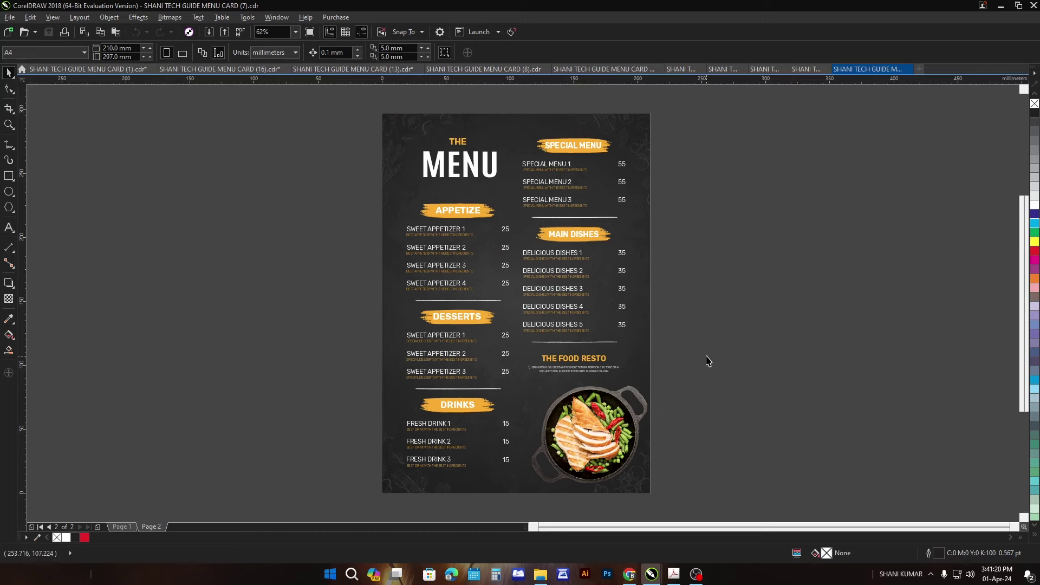
key(Page_Up)
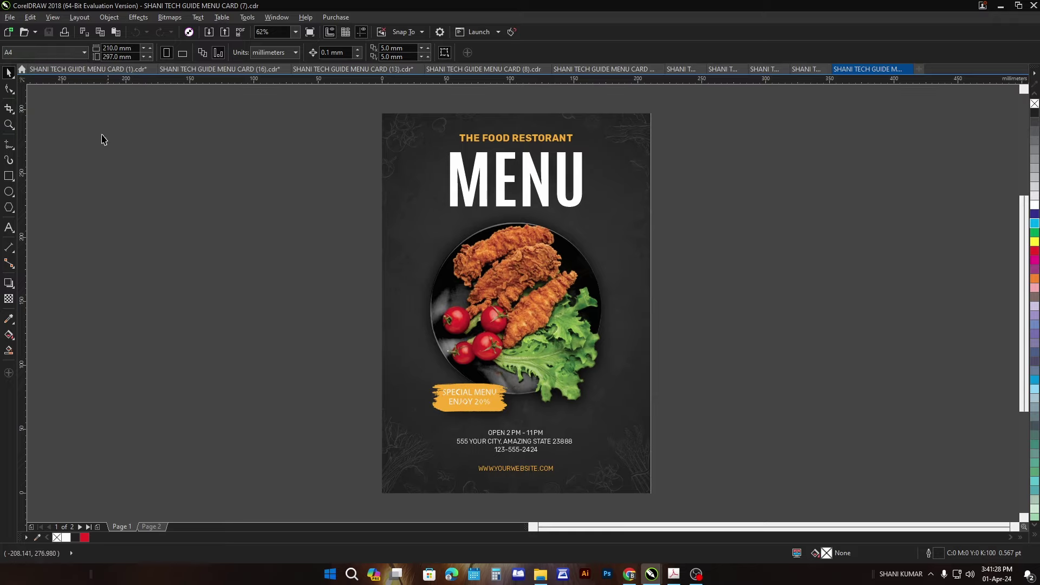
click(51, 55)
Step: Bring up the file list and preview cards (20), (21), (18), (15) and (12)
click(23, 32)
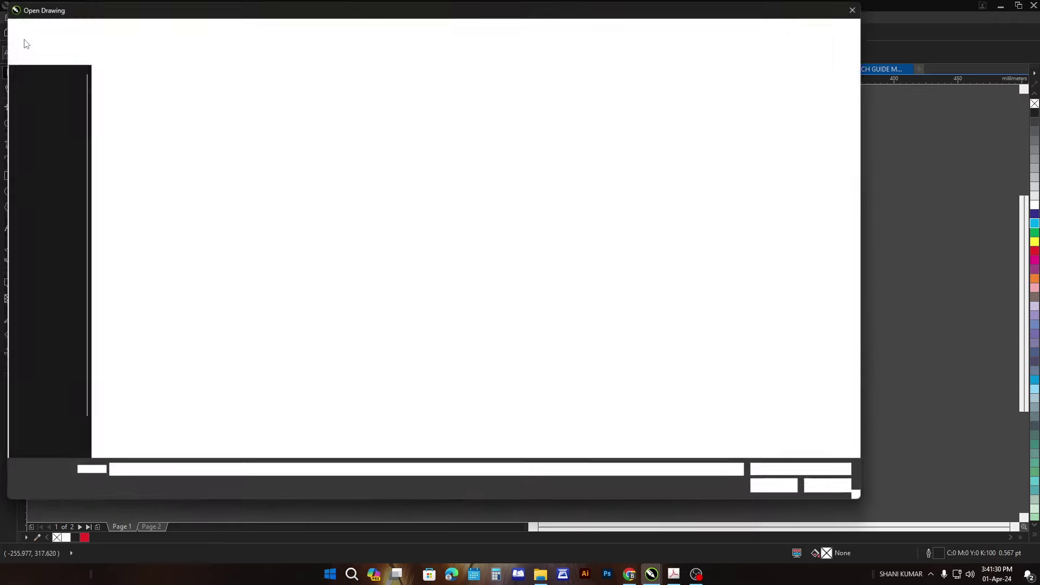
click(263, 264)
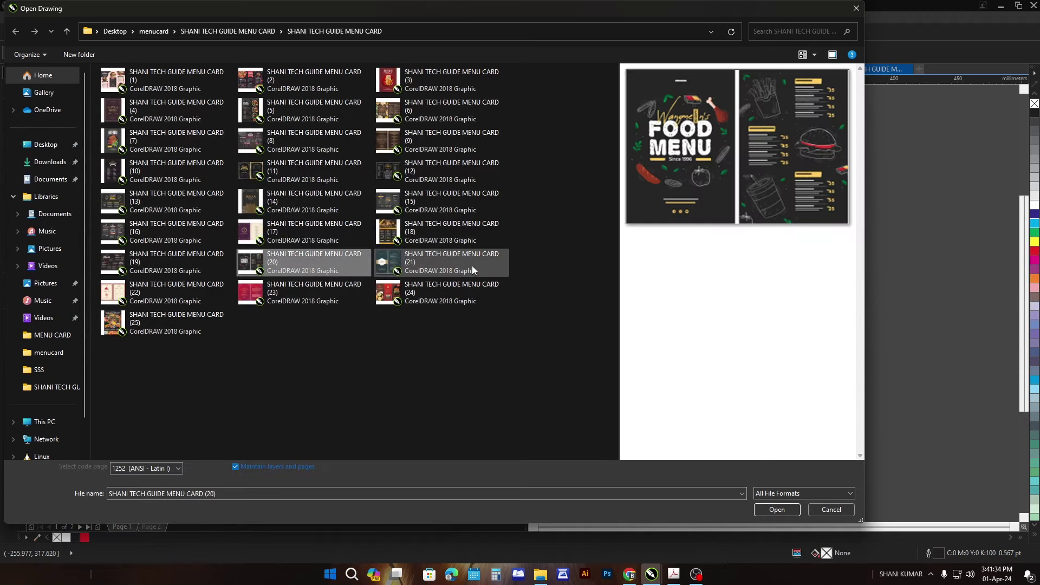
click(472, 266)
click(447, 233)
click(450, 209)
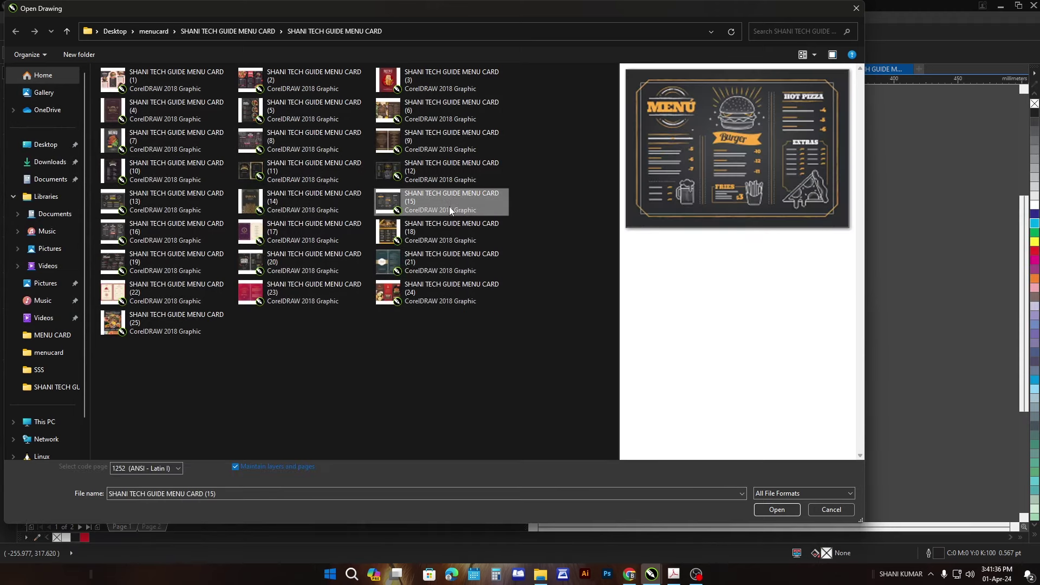
click(448, 179)
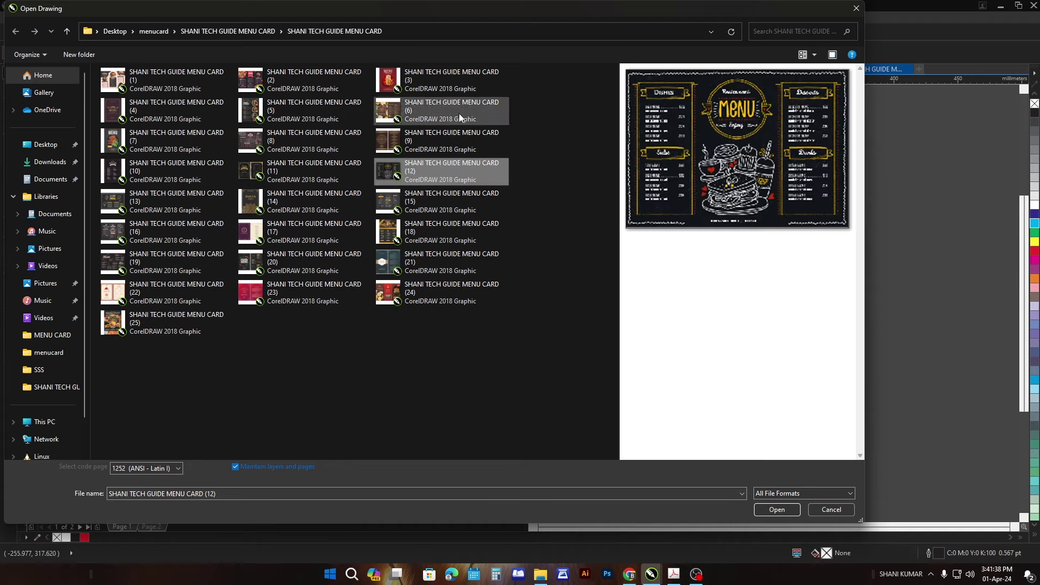
Step: Preview cards (22), (19), (23) and (20), then open the Royal Restaurant card (17)
click(189, 298)
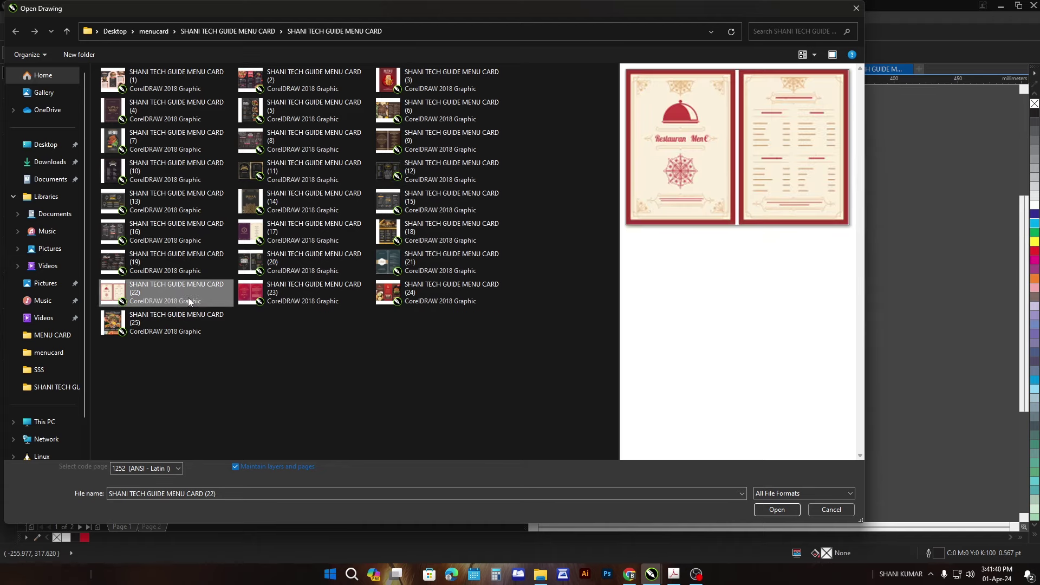
click(184, 264)
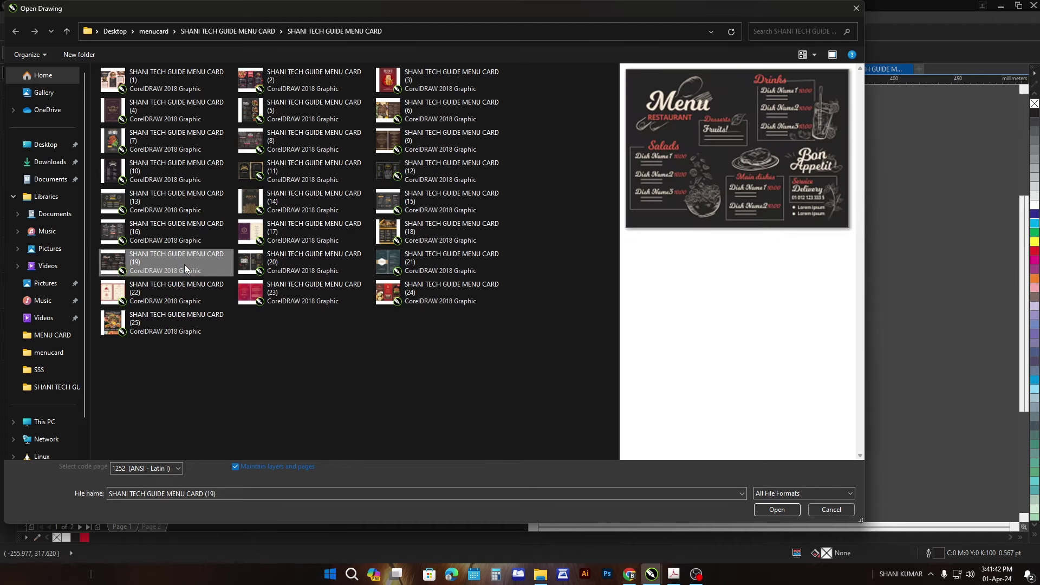
click(180, 300)
click(273, 301)
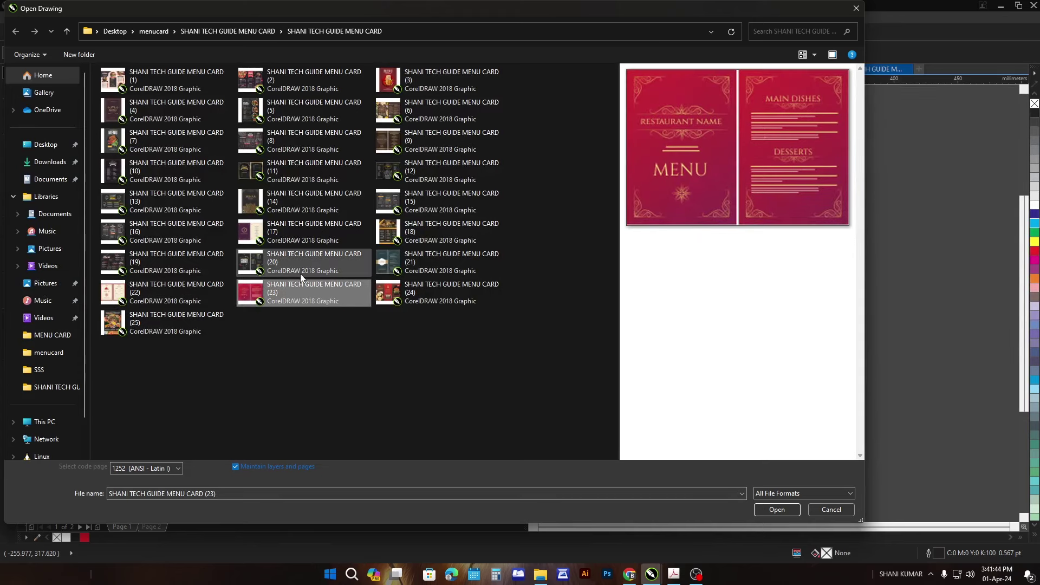
click(301, 267)
click(304, 226)
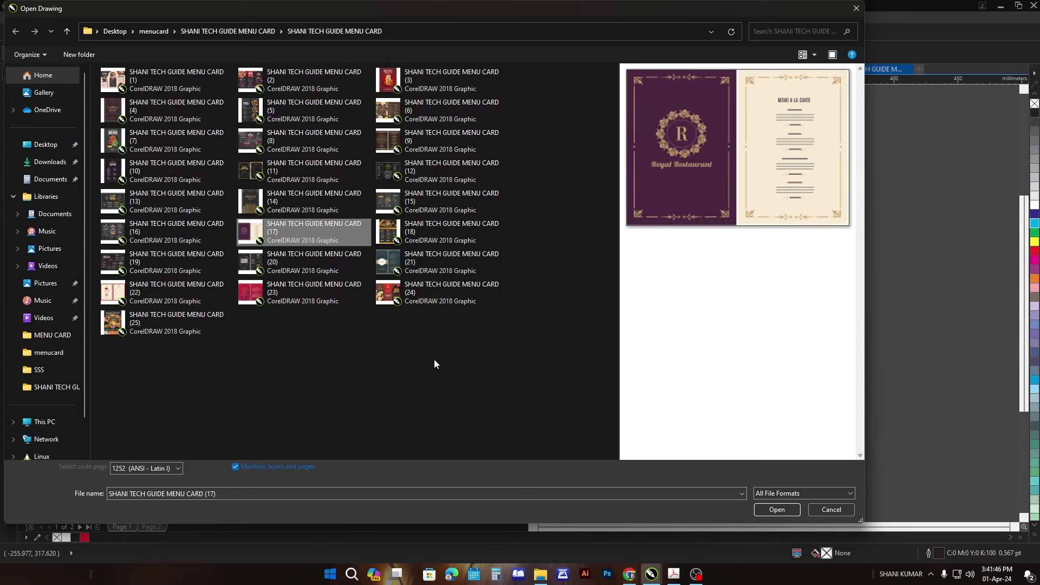
click(777, 510)
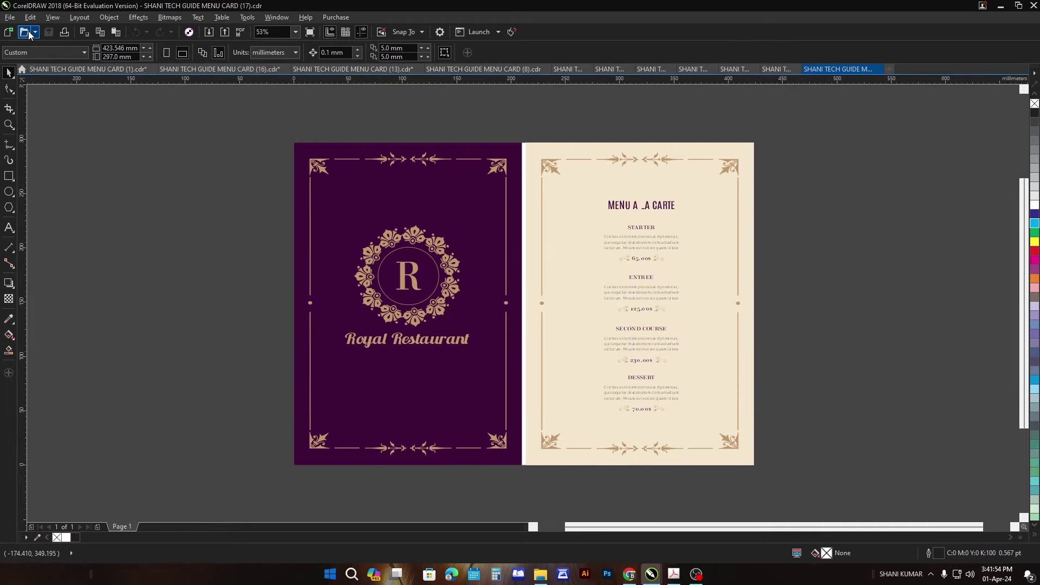
Step: Preview menu card files 25, 23, 24, 12, 9, 6 and 3 in the Open Drawing dialog
click(28, 31)
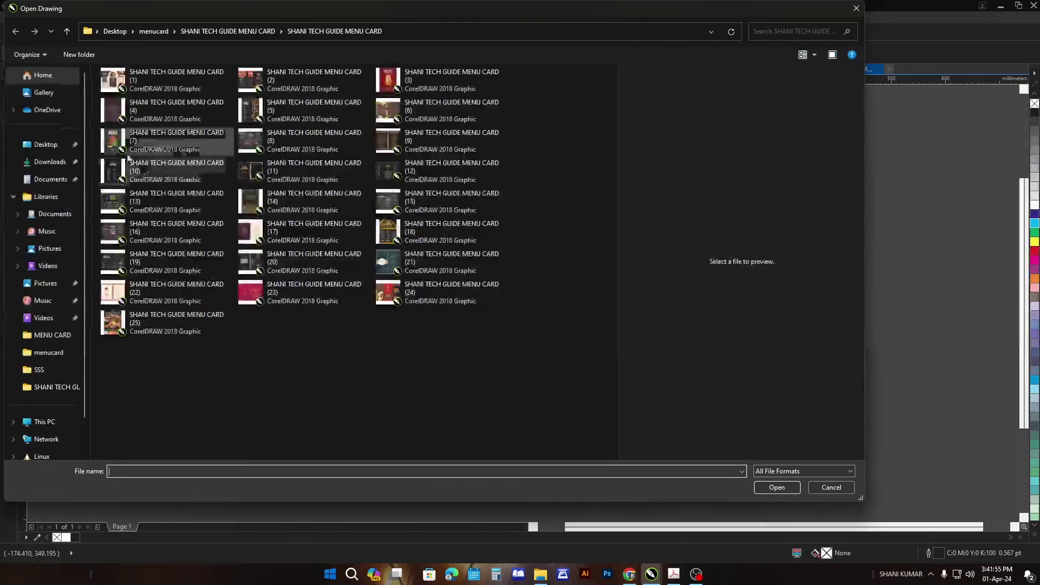
click(180, 317)
click(280, 297)
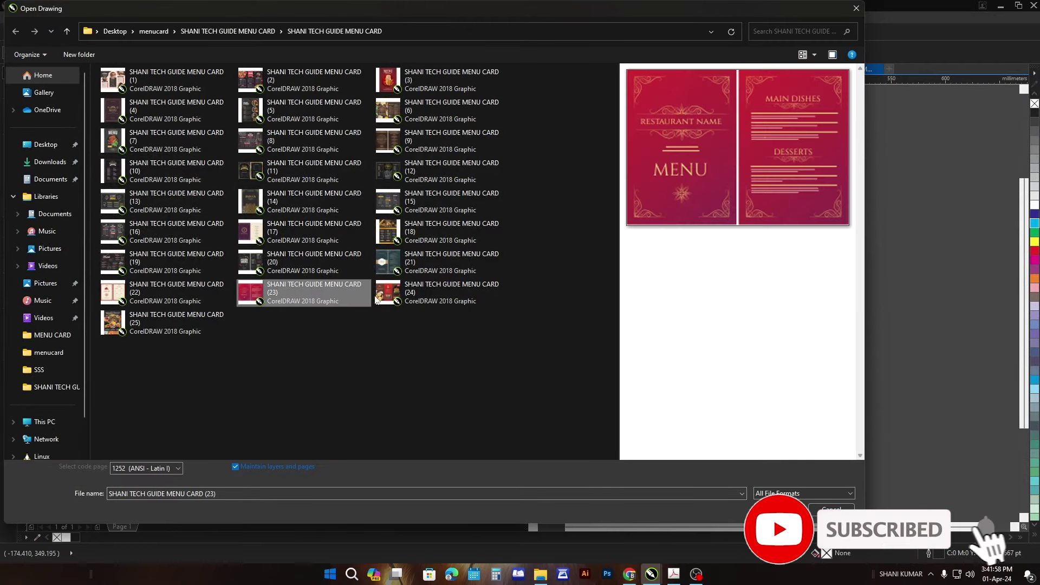
click(428, 294)
click(440, 252)
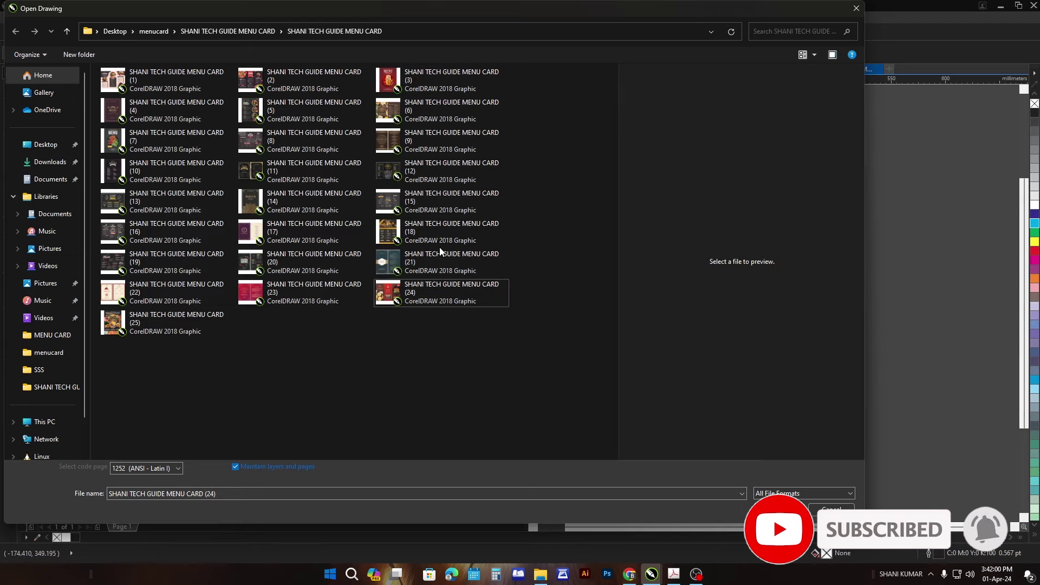
click(432, 179)
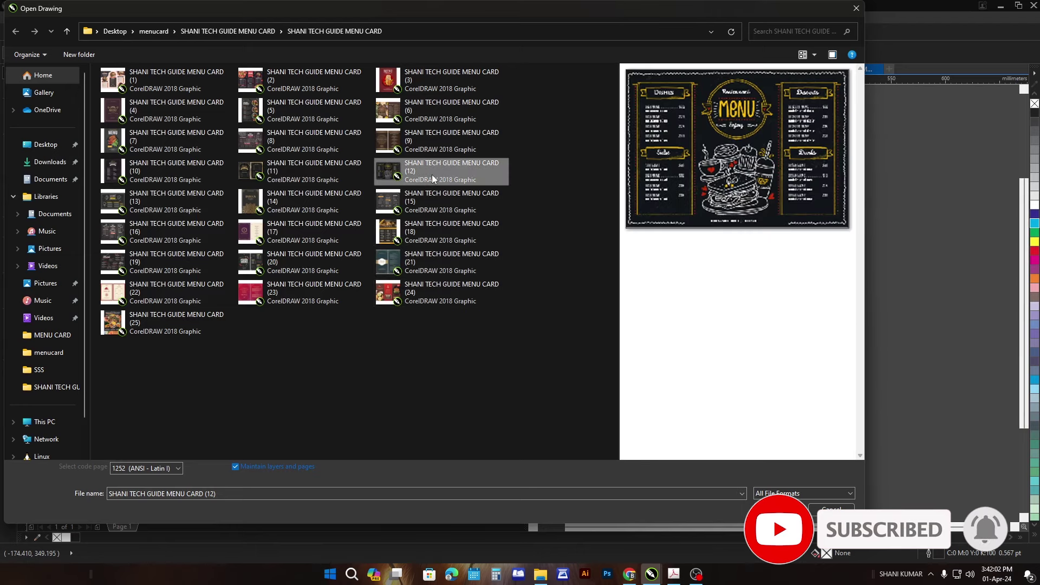
click(447, 142)
click(436, 111)
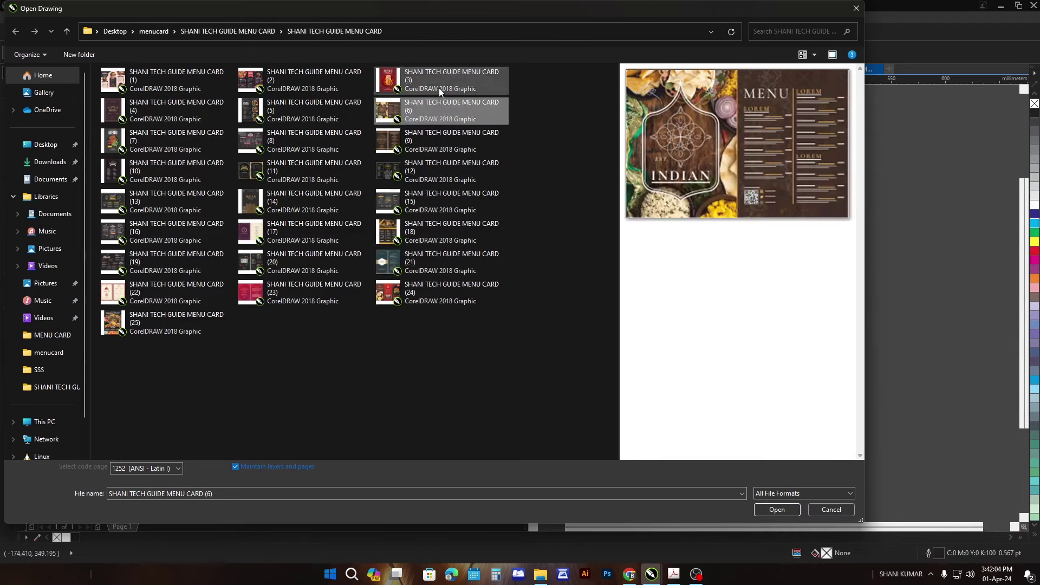
click(439, 88)
Step: Preview files 2, 3, 4, 7 and 8, then open the brown restaurant menu, file 9
click(334, 85)
click(443, 80)
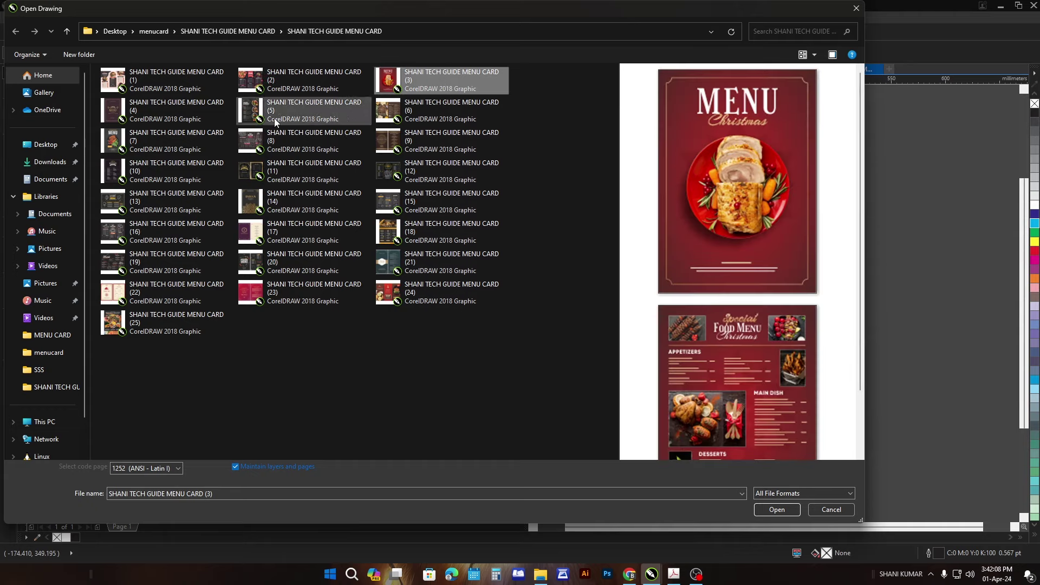
click(178, 117)
click(177, 143)
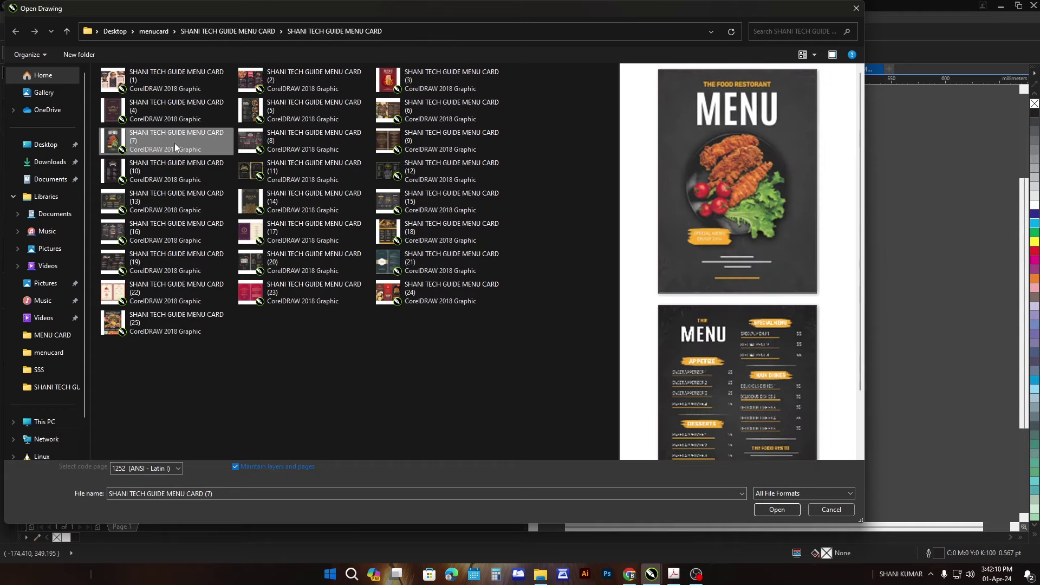
click(285, 145)
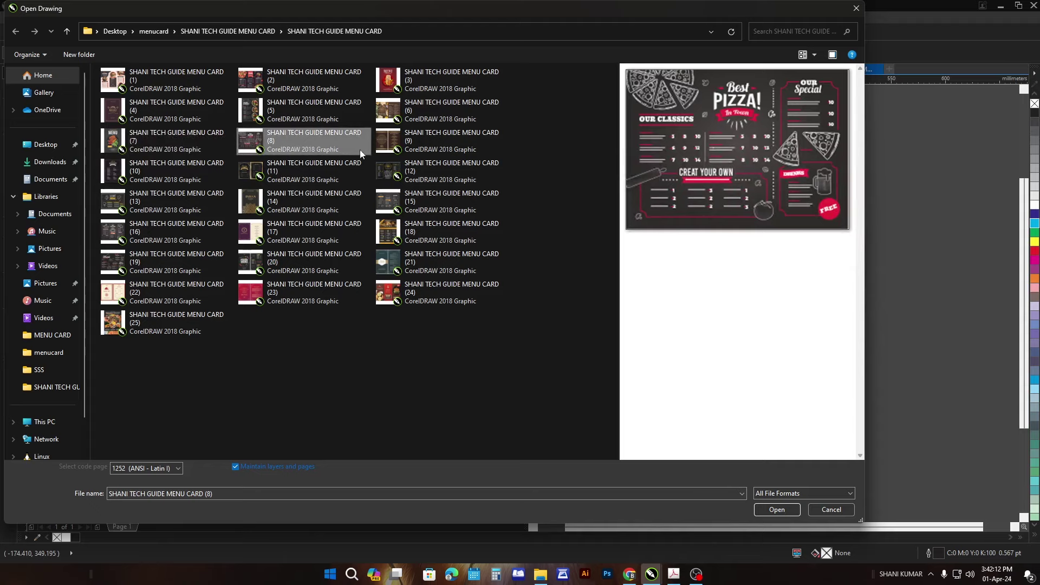
click(452, 149)
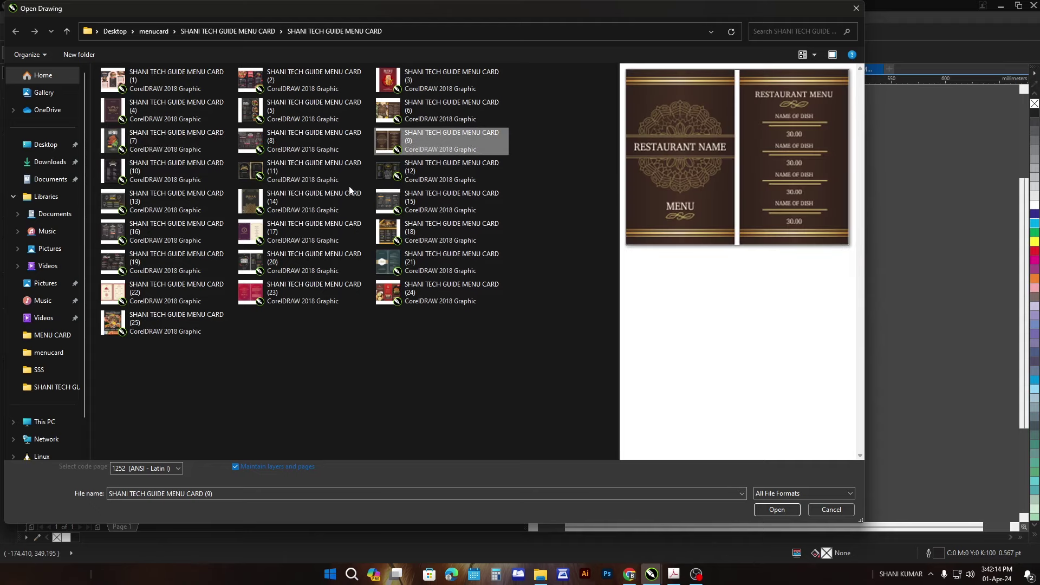
click(777, 510)
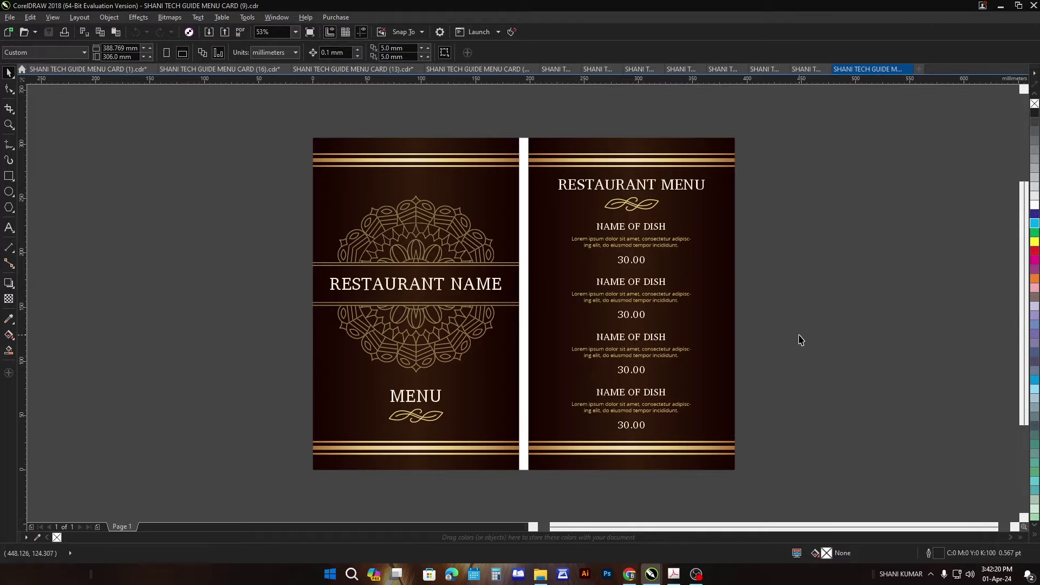
scroll(487, 322, up, 2)
scroll(435, 314, up, 2)
scroll(412, 281, down, 5)
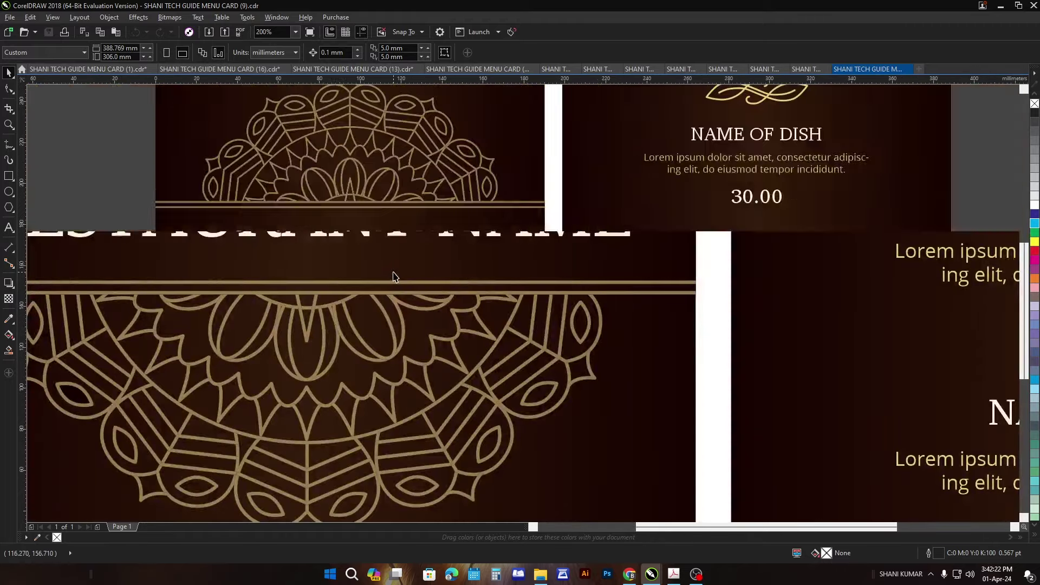
scroll(578, 327, up, 5)
scroll(575, 336, down, 5)
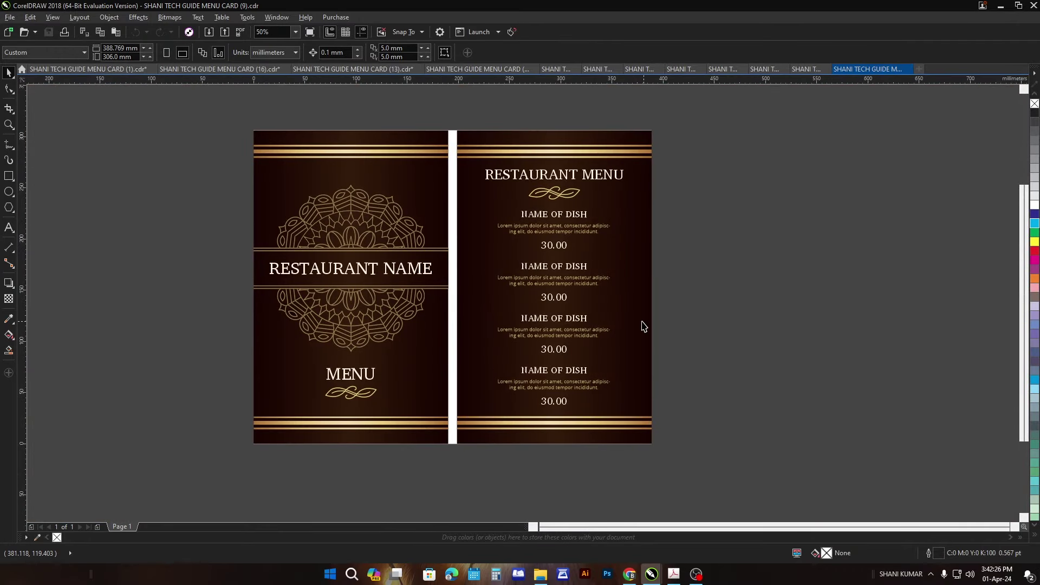
Step: Preview menu cards 25, 22, 19 and 17, then open the Indian menu card, file 14
click(24, 33)
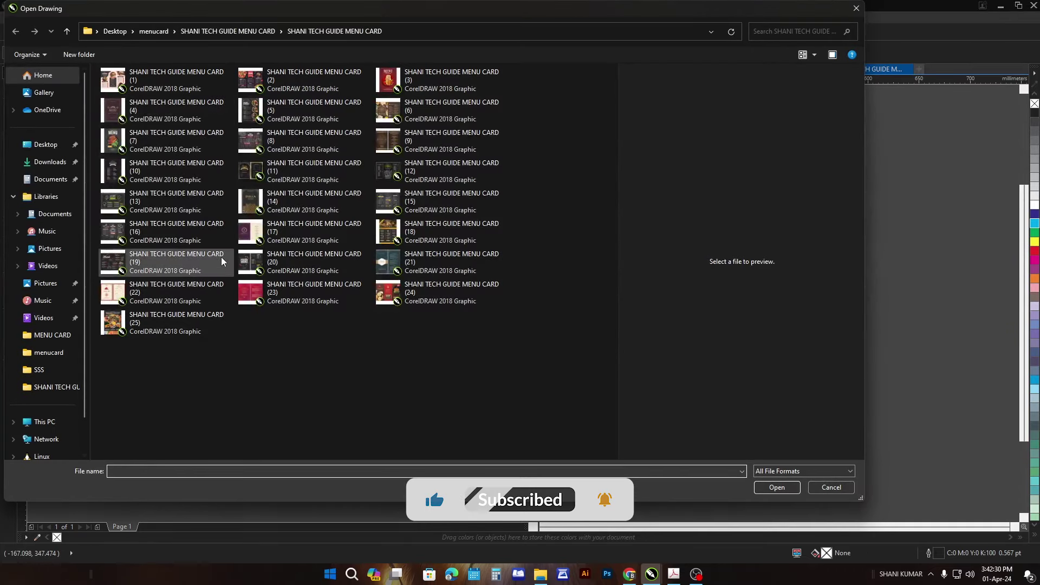
click(201, 323)
click(204, 292)
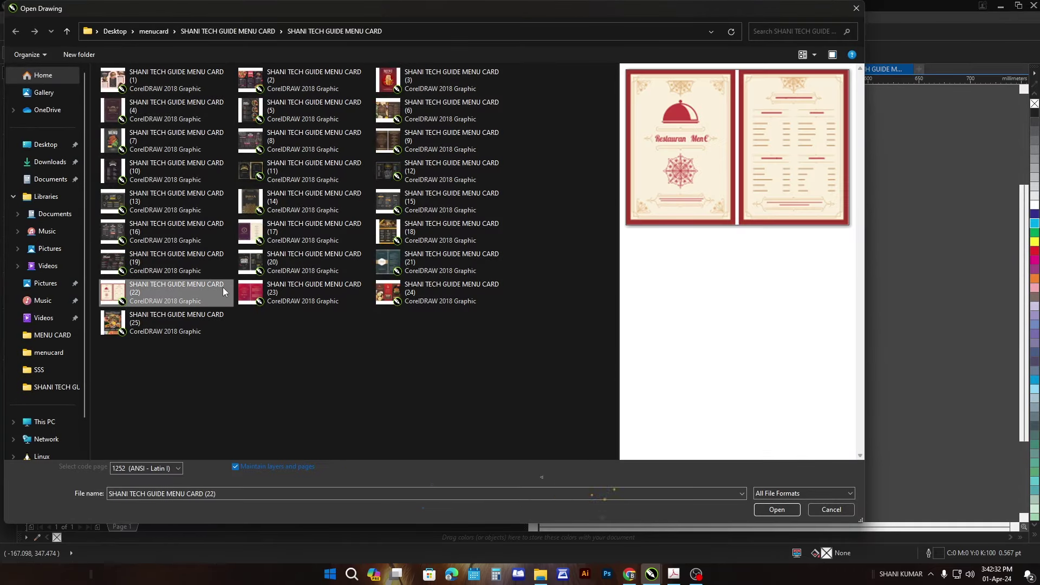
click(197, 268)
click(274, 239)
double_click(287, 202)
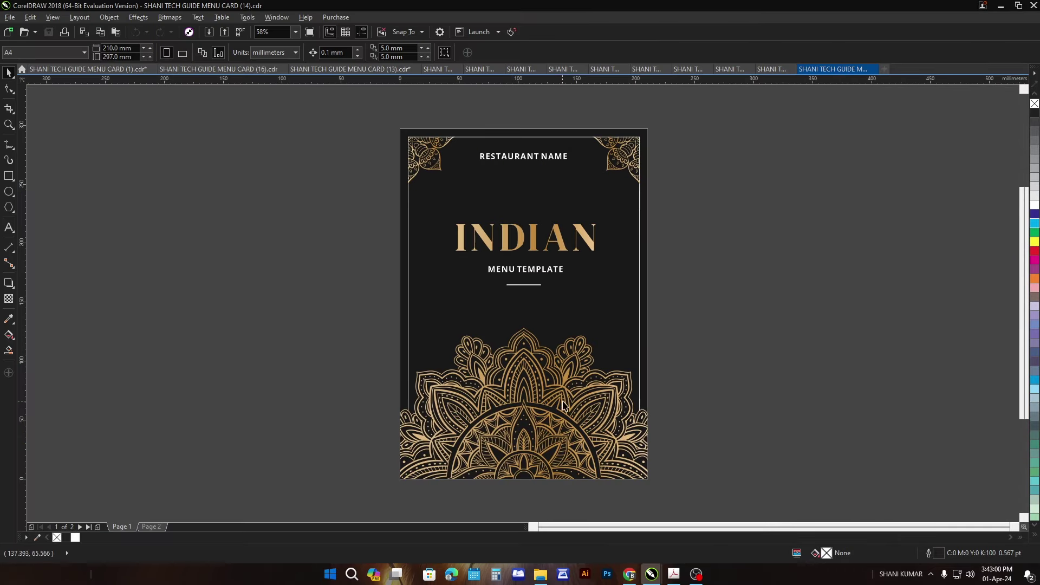
Step: Flip between the dark cover page and page 2, ending on the inner menu page
key(Page_Down)
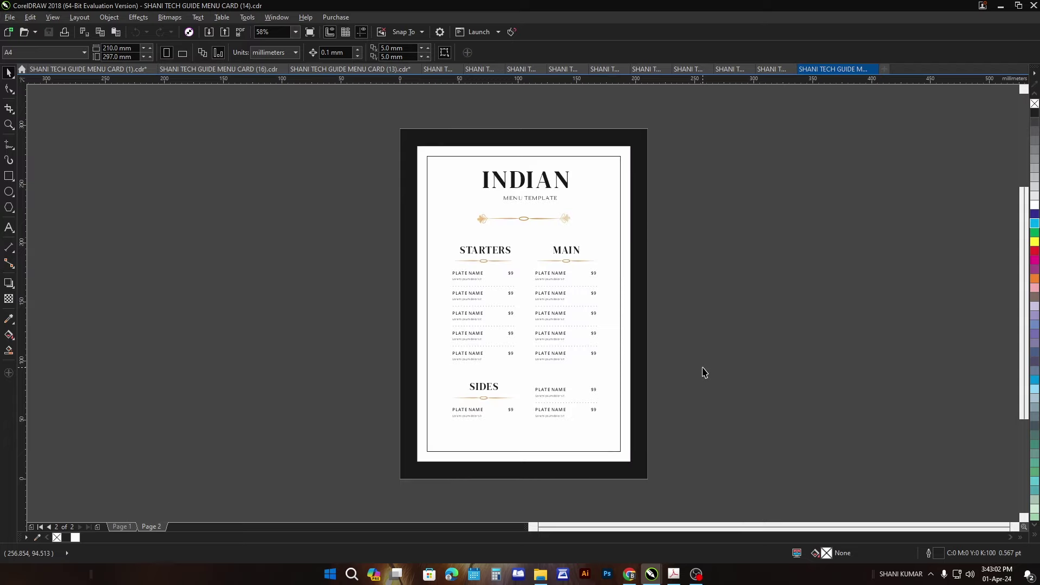
key(Page_Up)
key(Page_Down)
key(Page_Up)
key(Page_Down)
Step: Preview files 23, 25 and 14, then open Christmas menu file 3 with substitute fonts
click(24, 33)
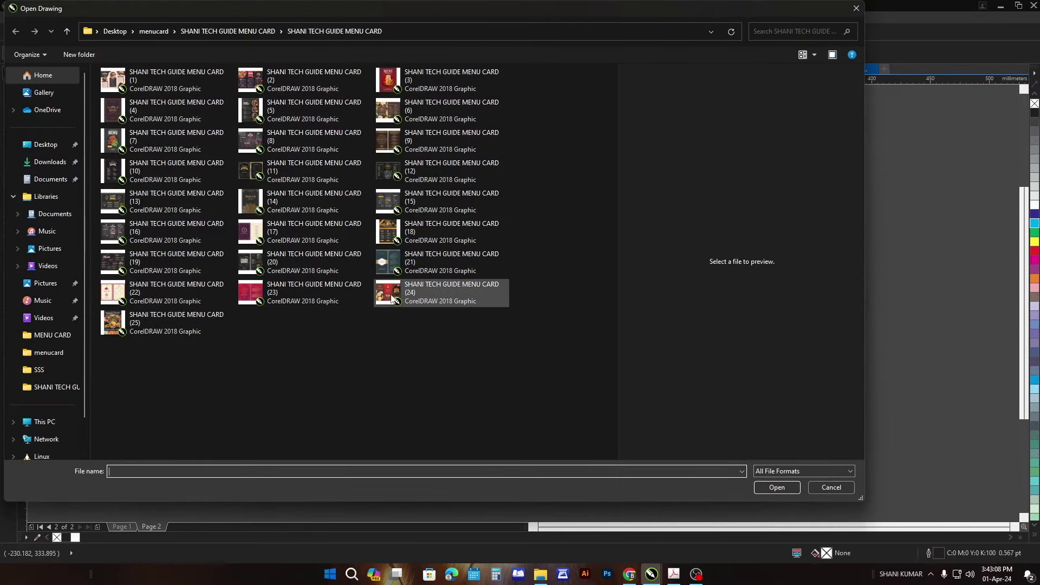
click(311, 297)
key(Down)
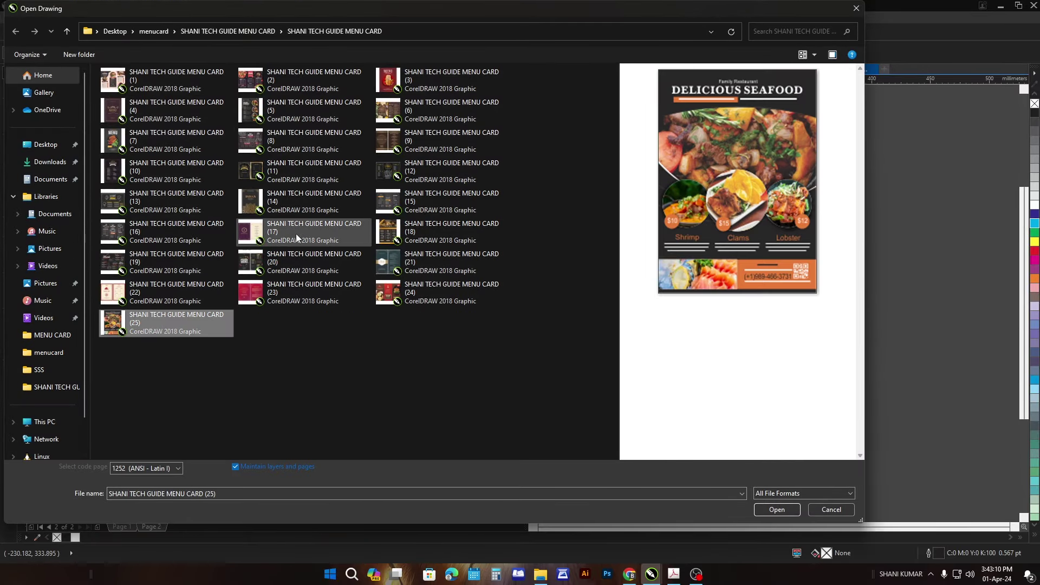
click(301, 205)
click(415, 92)
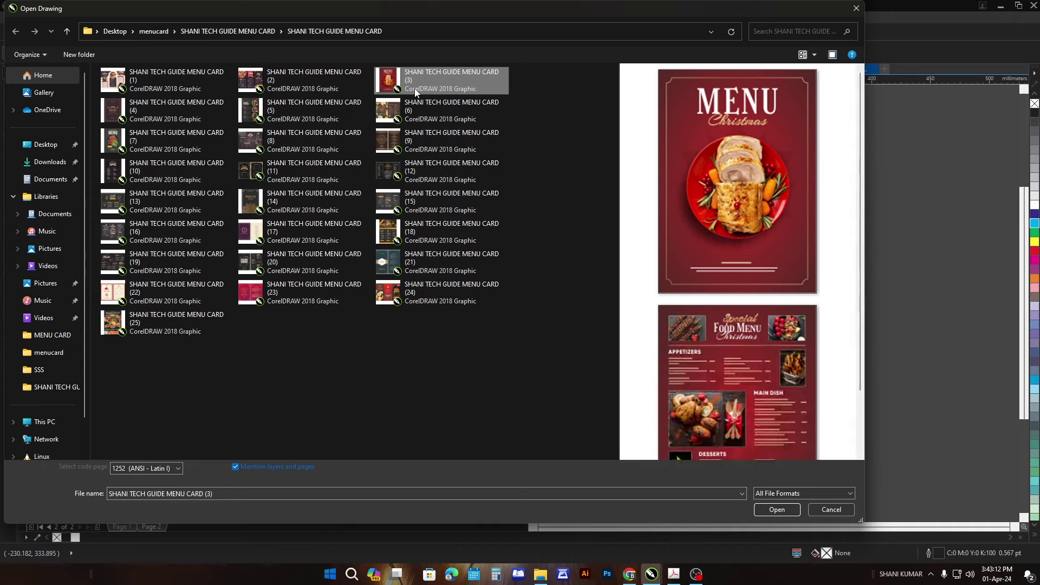
click(774, 512)
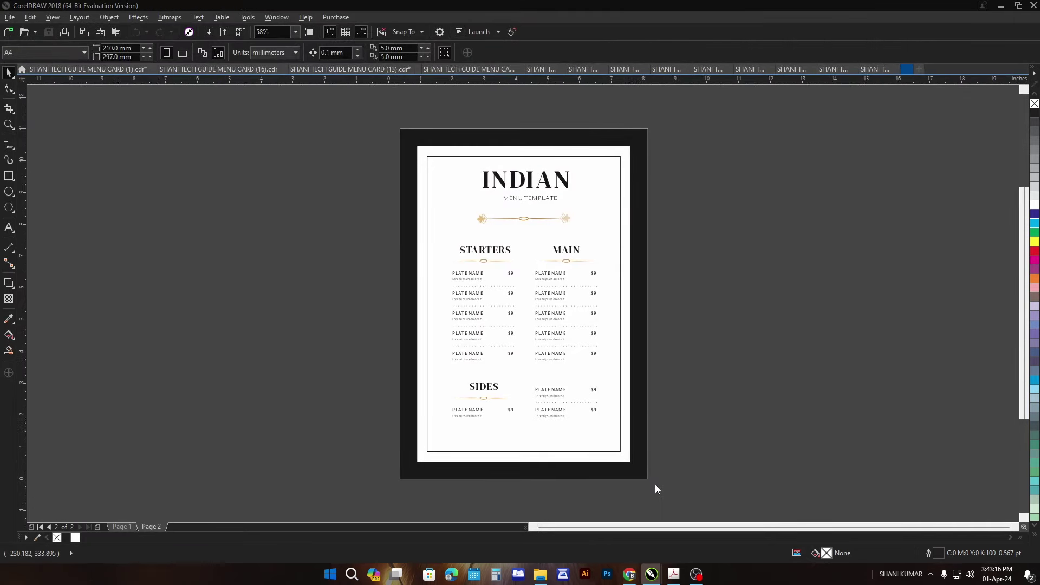
click(567, 414)
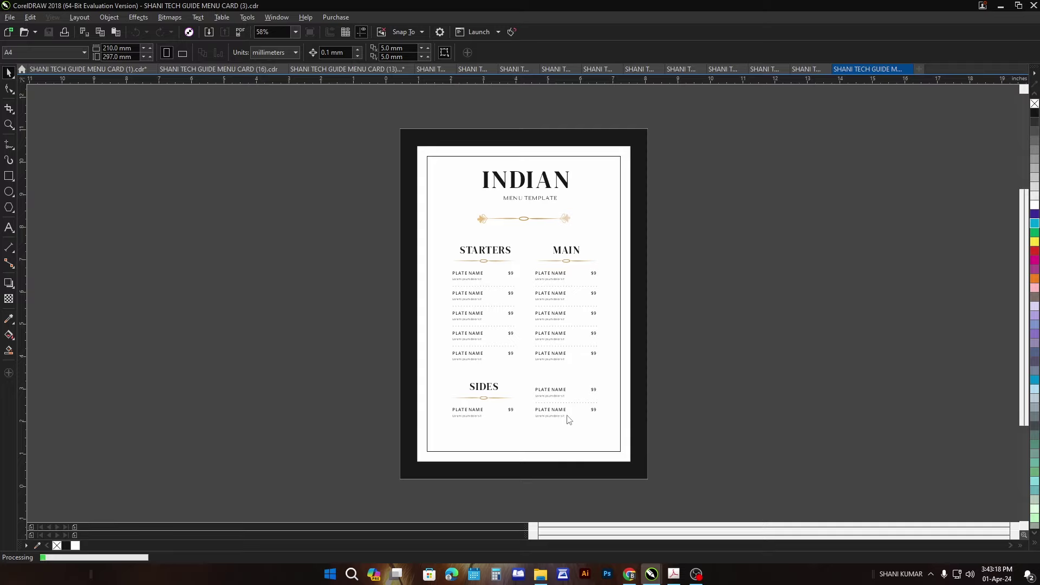